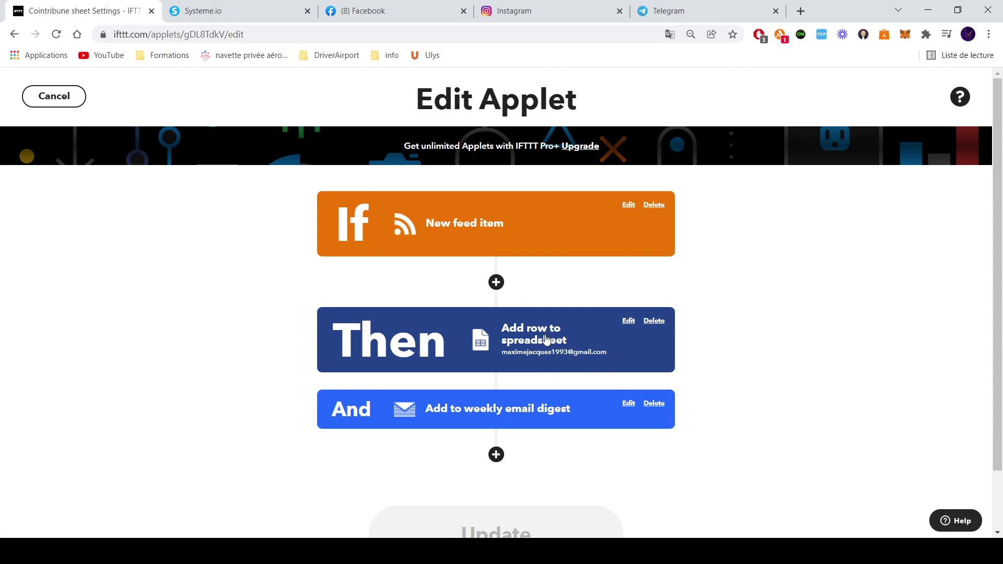
- Leave the Cointribune sheet applet's editor without updating it and return to the My Applets list
{"action": "scroll", "coordinate": [546, 340], "scroll_direction": "down", "scroll_amount": 1}
{"action": "scroll", "coordinate": [444, 389], "scroll_direction": "up", "scroll_amount": 1}
{"action": "left_click", "coordinate": [54, 96]}
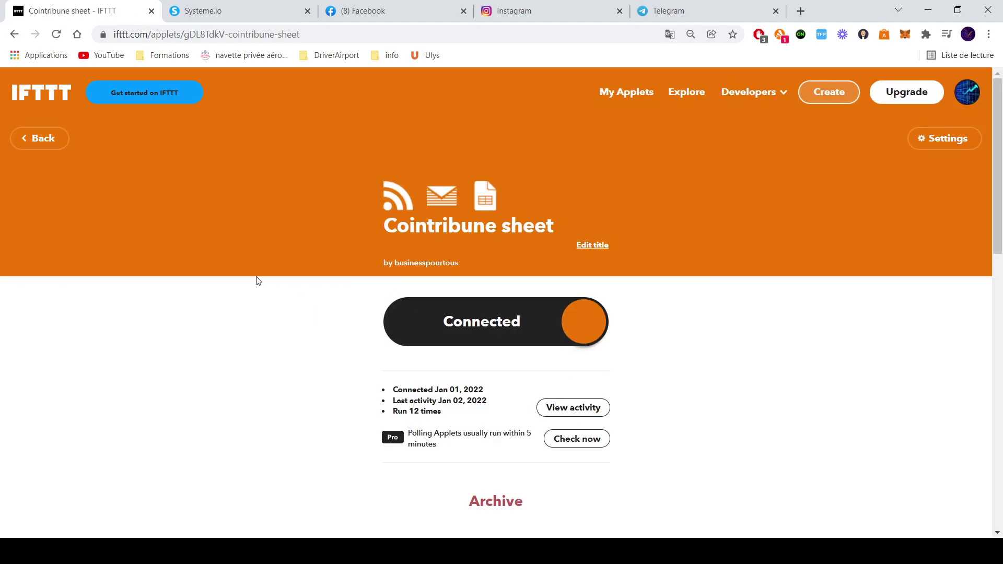
{"action": "left_click", "coordinate": [41, 139]}
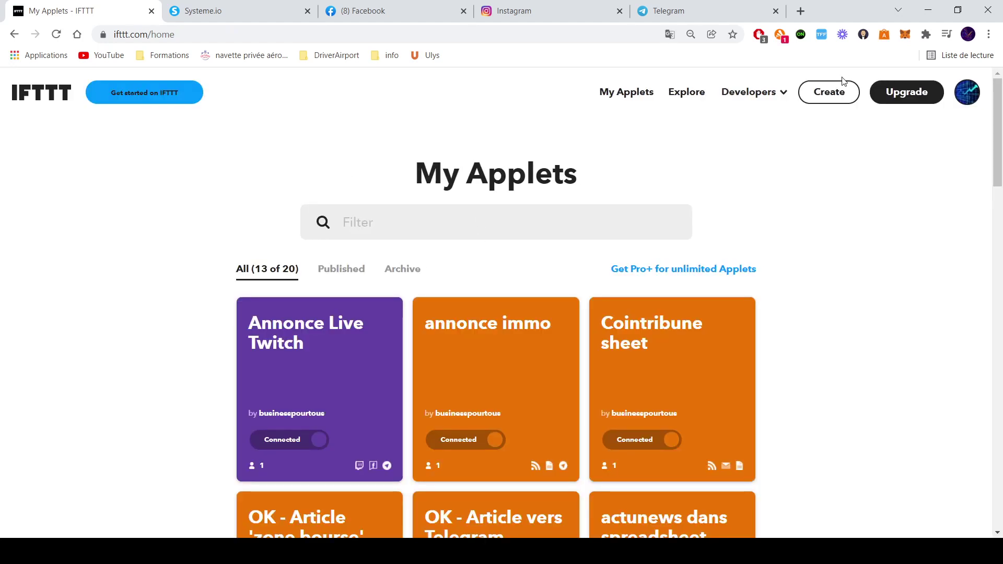
{"action": "left_click", "coordinate": [800, 11]}
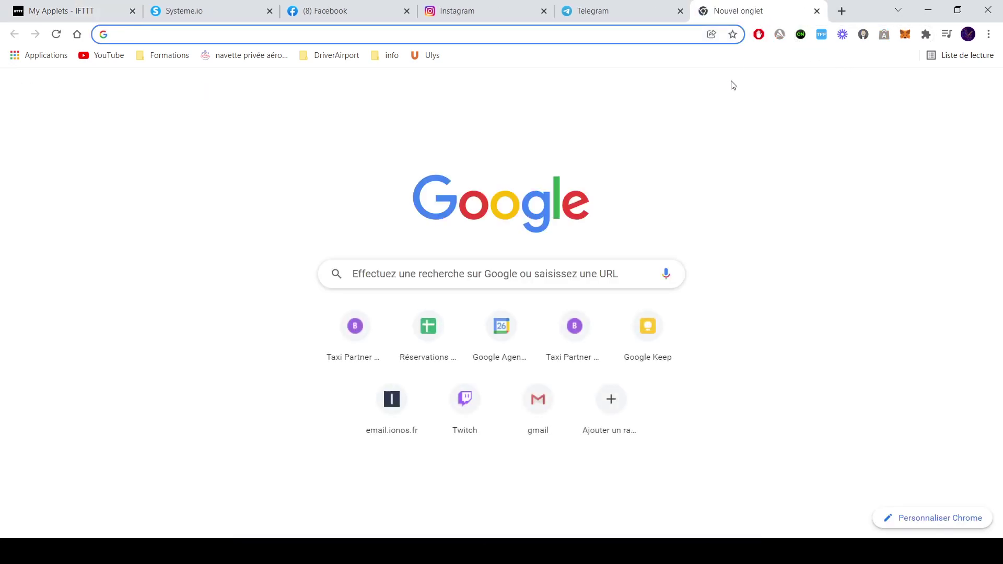
{"action": "key", "text": "ctrl+w"}
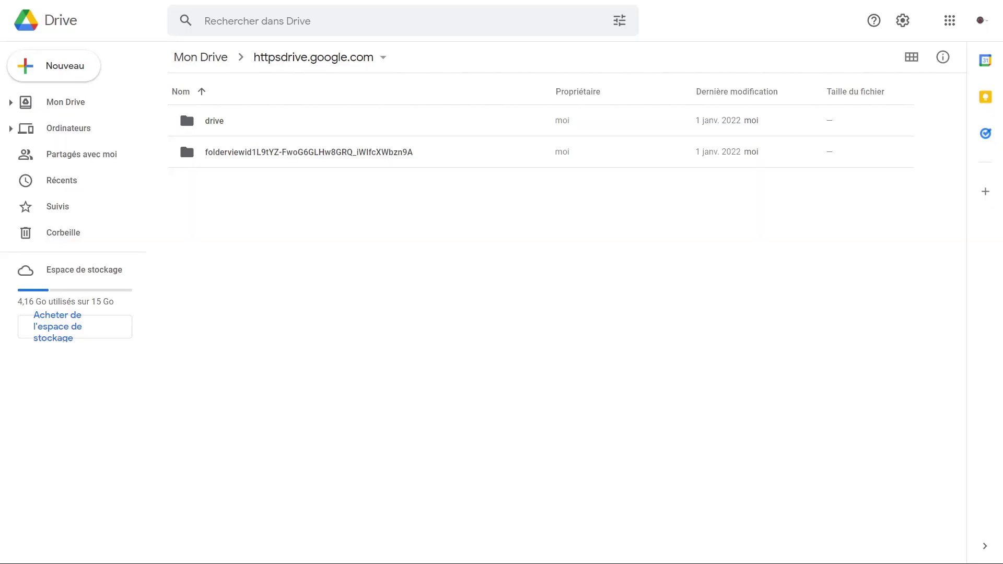
{"action": "key", "text": "/"}
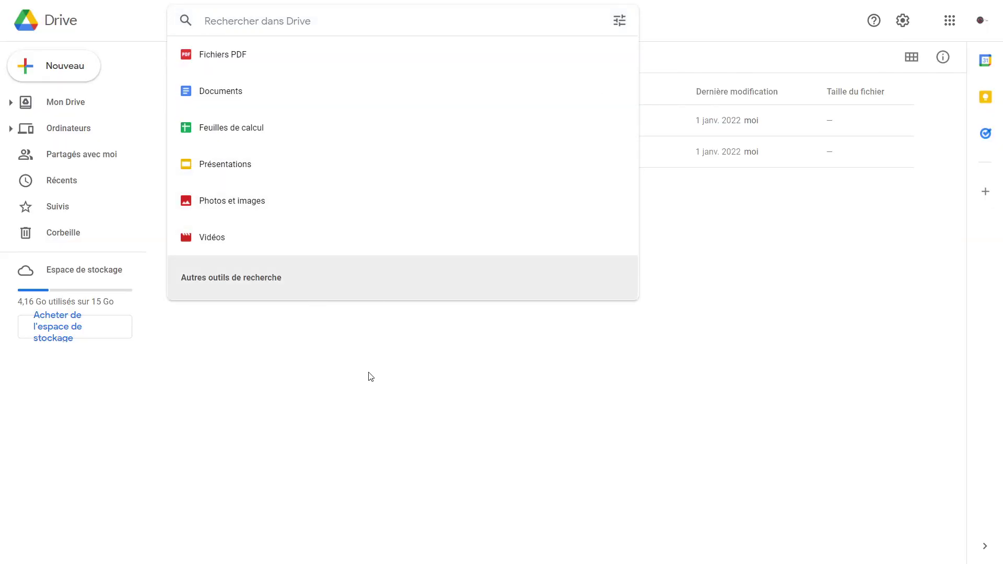
{"action": "left_click", "coordinate": [378, 389]}
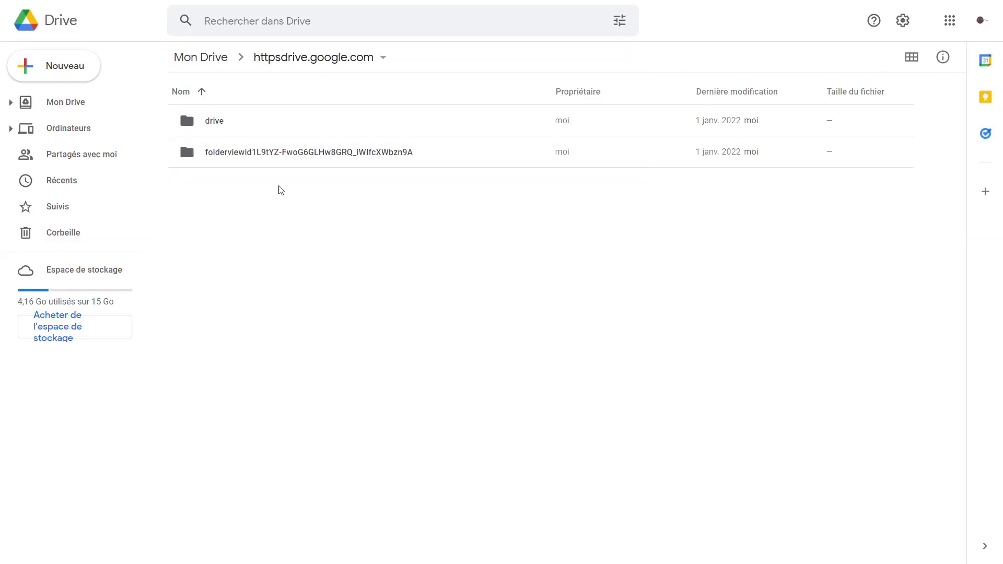
- In Google Drive, go through the folders drive, u, 2, my-drive and Cointribune, and open the cointribune spreadsheet
{"action": "double_click", "coordinate": [260, 129]}
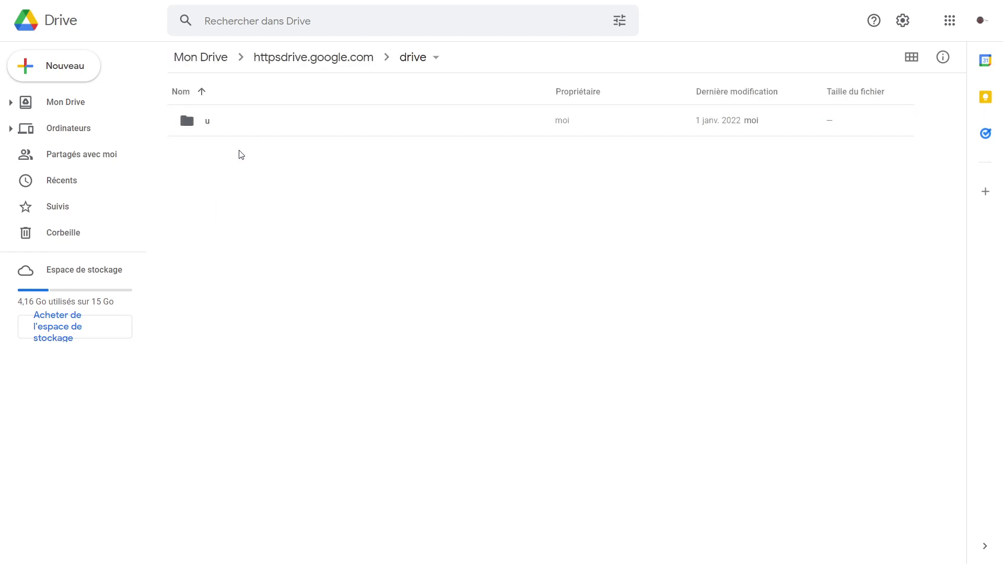
{"action": "double_click", "coordinate": [246, 133]}
{"action": "double_click", "coordinate": [240, 130]}
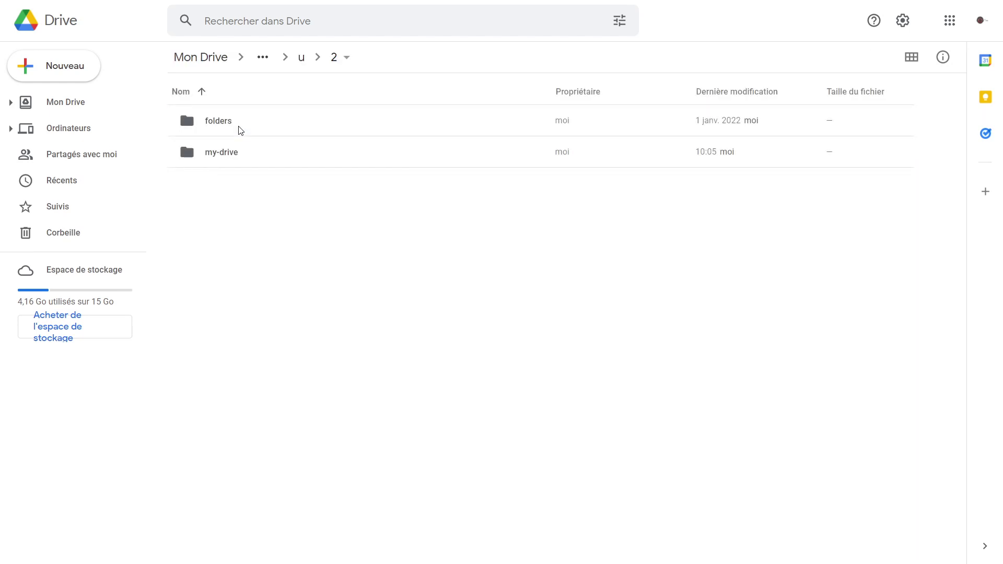
{"action": "double_click", "coordinate": [242, 153]}
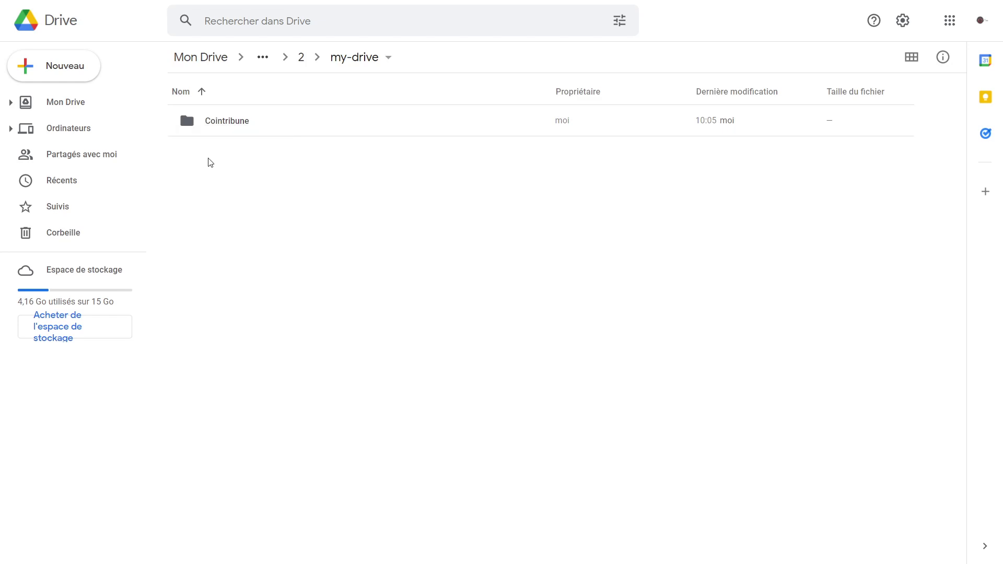
{"action": "left_click", "coordinate": [240, 126]}
{"action": "double_click", "coordinate": [239, 125]}
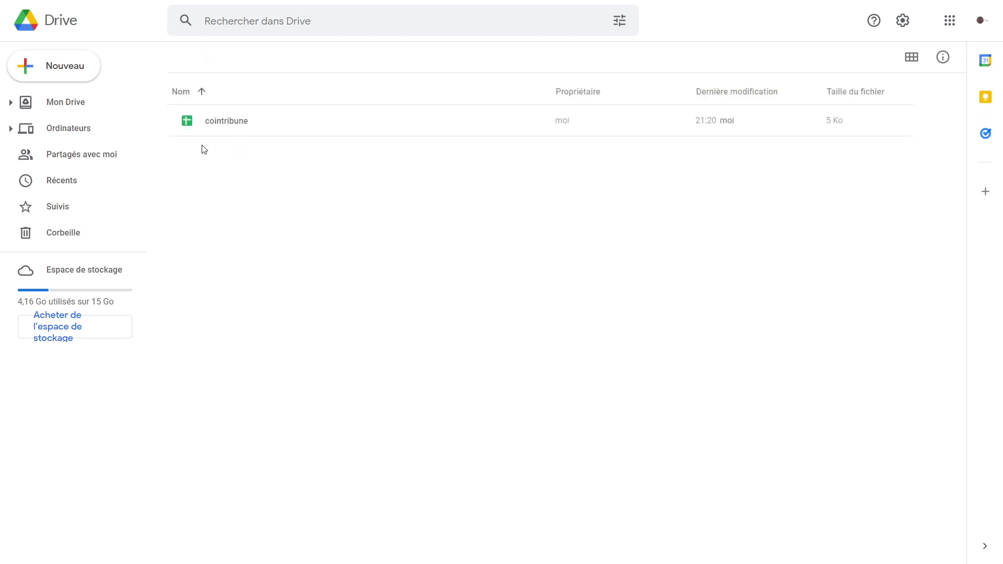
{"action": "double_click", "coordinate": [224, 125]}
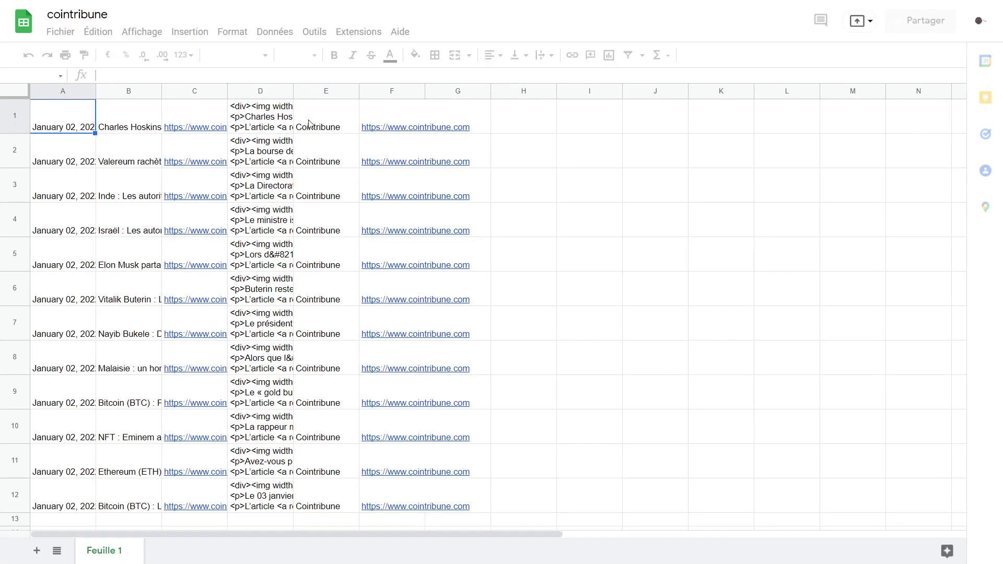
- Hide column D, which holds the articles' HTML content
{"action": "left_click", "coordinate": [260, 91]}
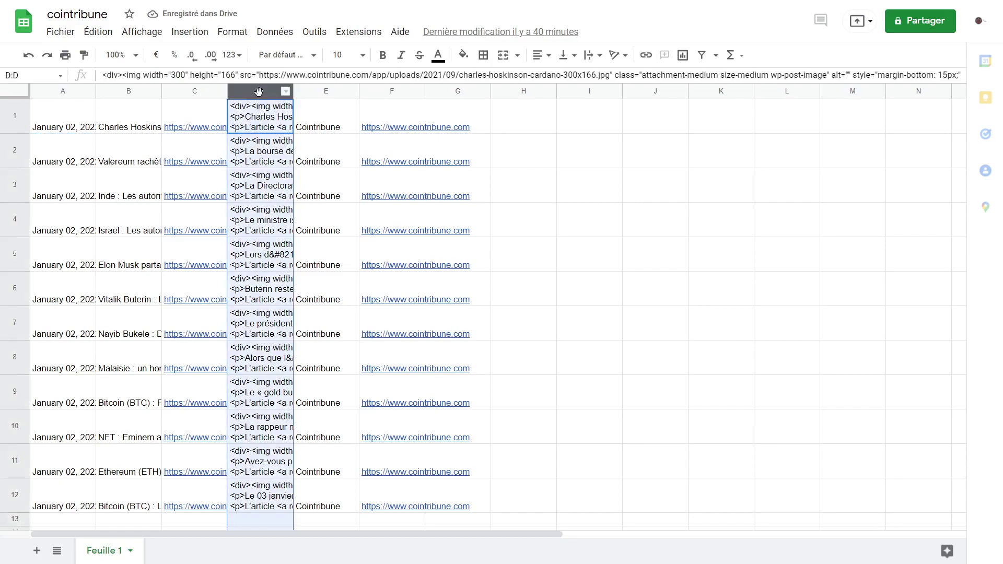
{"action": "right_click", "coordinate": [260, 92]}
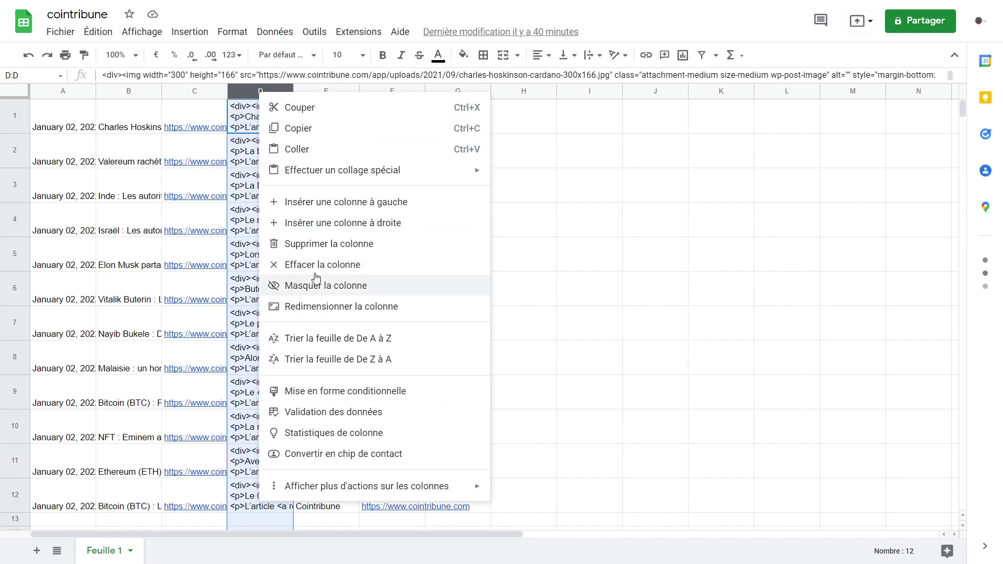
{"action": "left_click", "coordinate": [303, 287]}
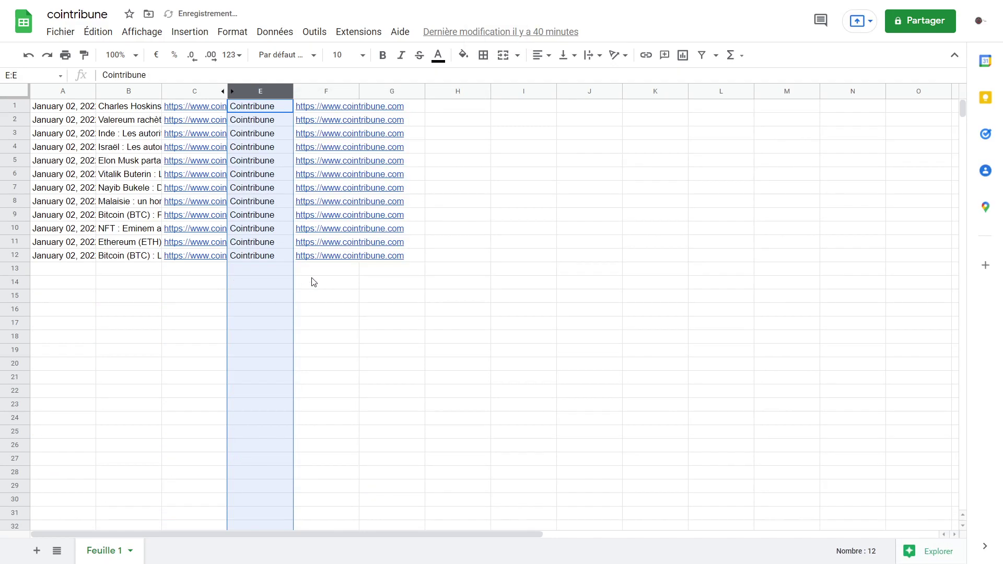
{"action": "left_click", "coordinate": [579, 338]}
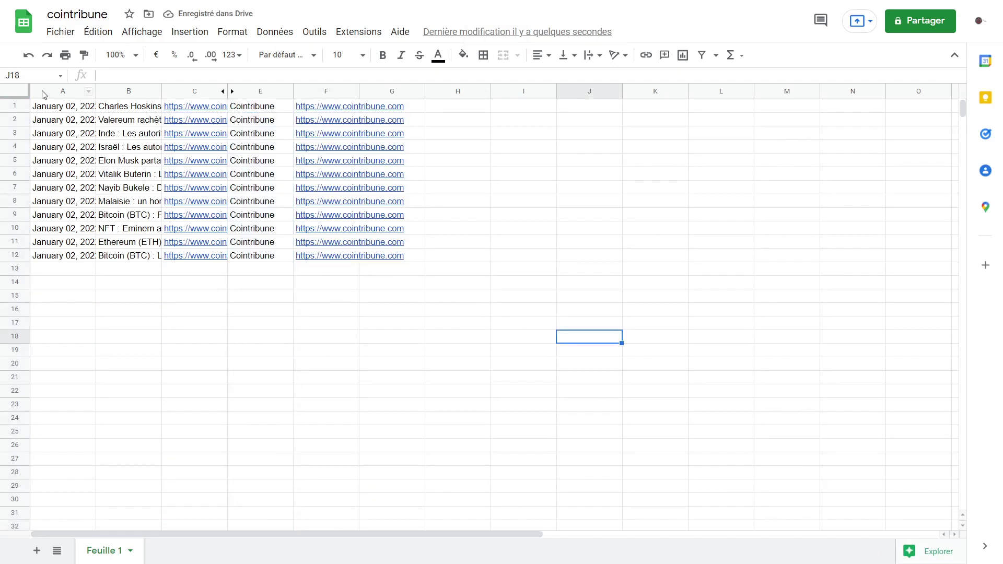
- Insert a row above the first article and enter the headers Date, Titre and Lien in A1 to C1
{"action": "right_click", "coordinate": [22, 107]}
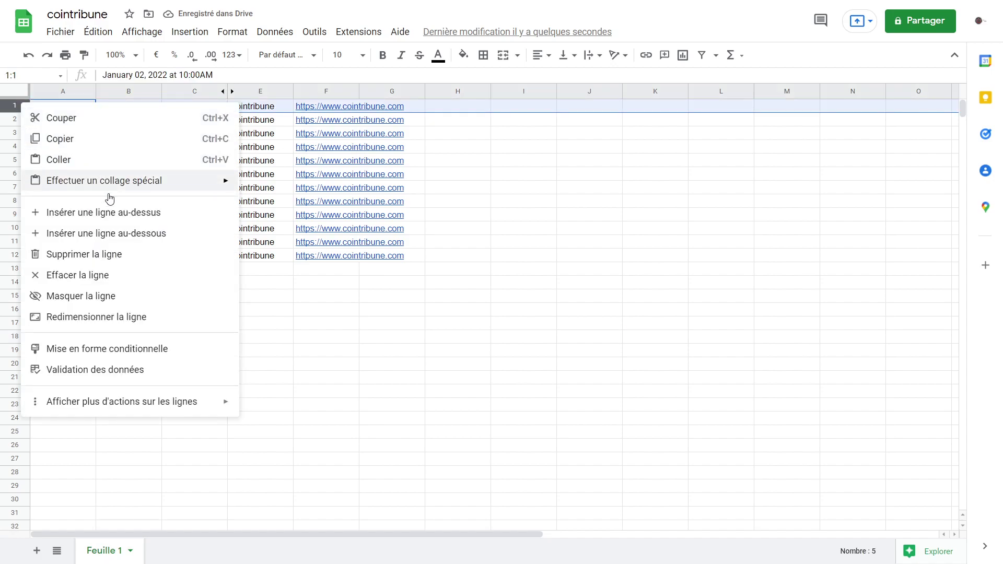
{"action": "left_click", "coordinate": [110, 220]}
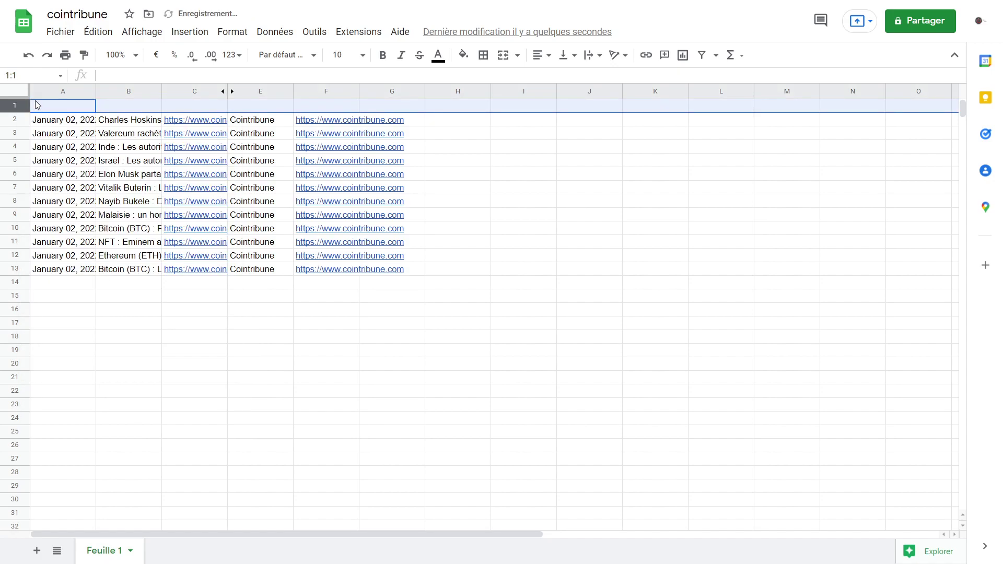
{"action": "left_click", "coordinate": [37, 106]}
{"action": "type", "text": "Date"}
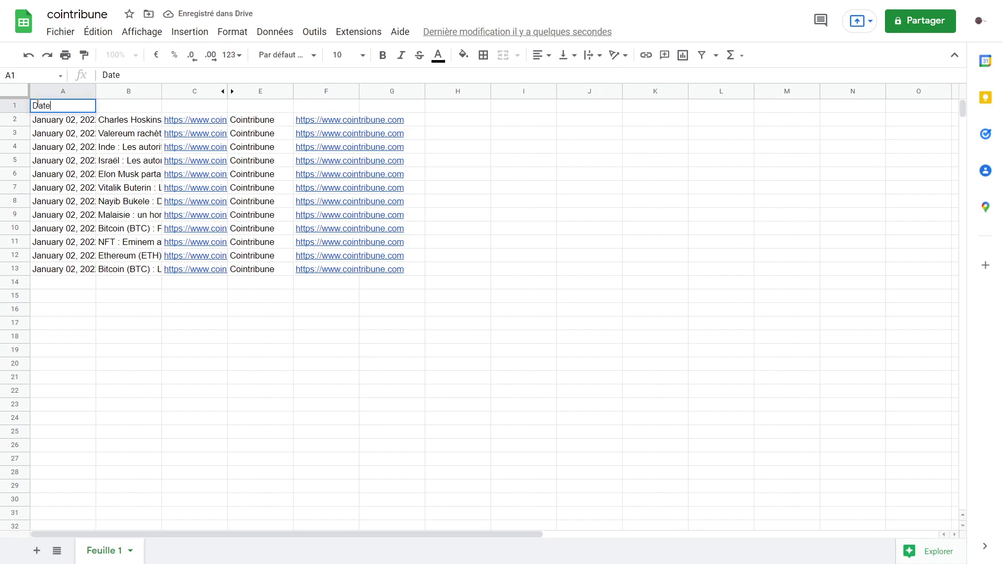
{"action": "key", "text": "Tab"}
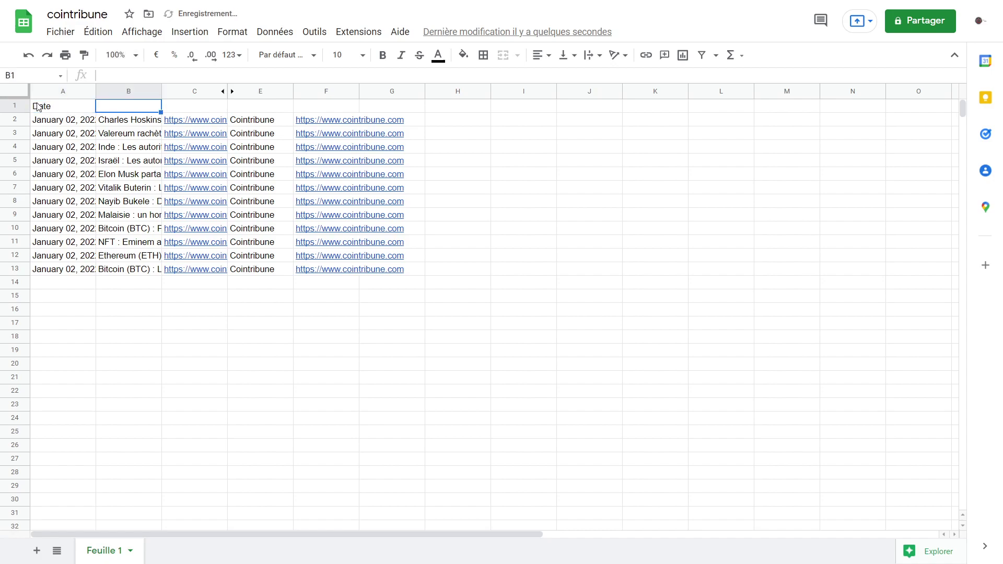
{"action": "type", "text": "Titre"}
{"action": "key", "text": "Tab"}
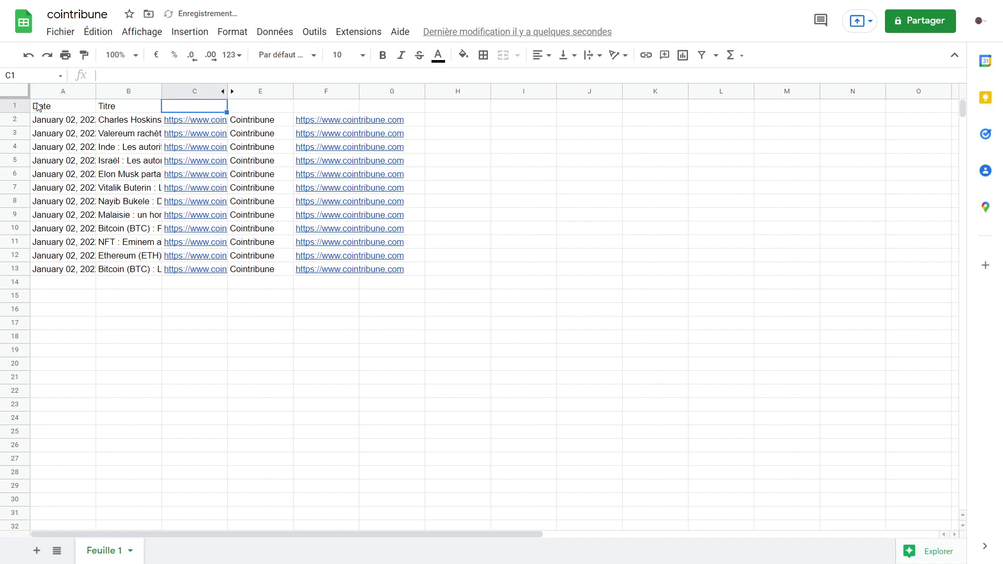
{"action": "type", "text": "Lien"}
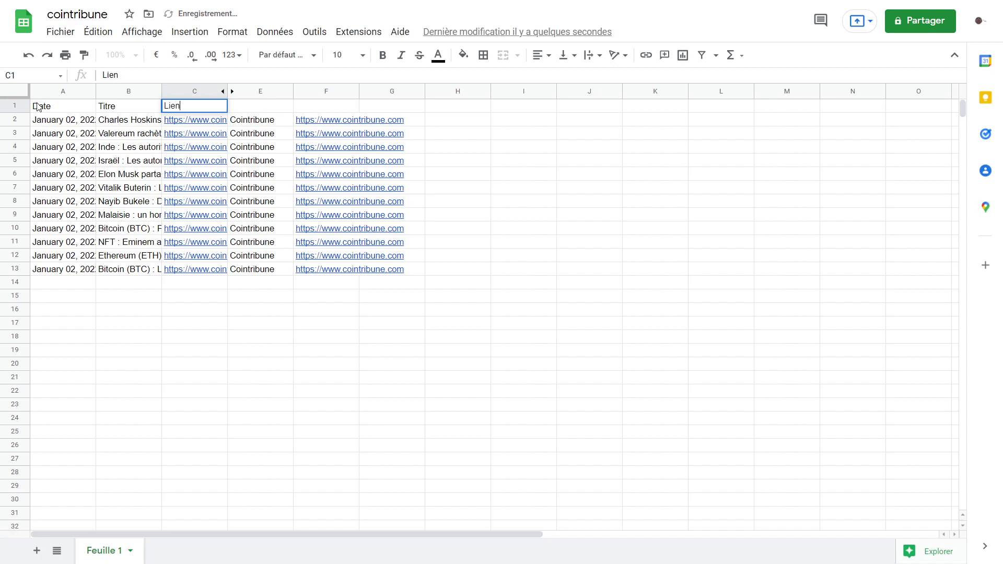
{"action": "key", "text": "Tab"}
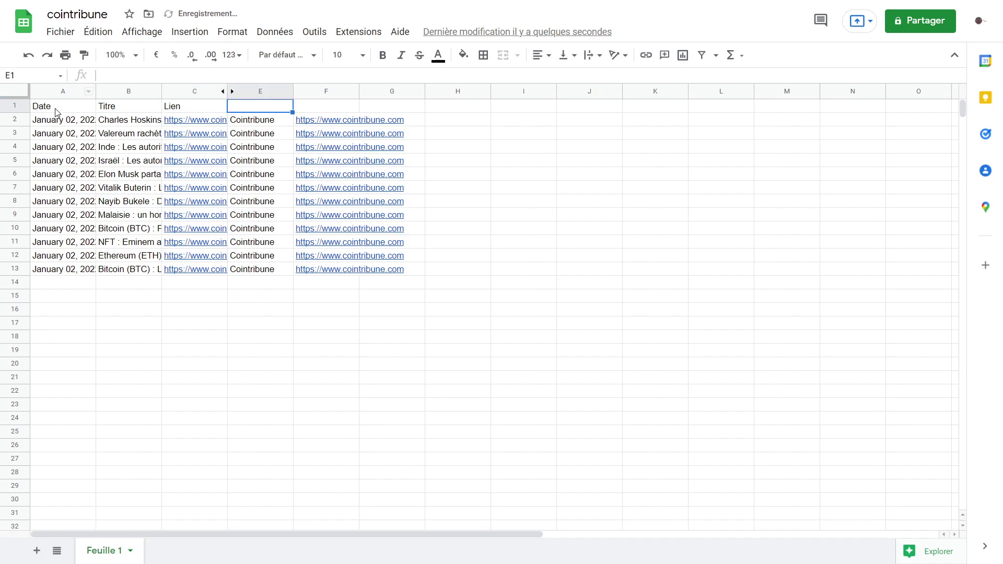
- Create a filter on the header row across A1:G1
{"action": "left_click_drag", "start_coordinate": [56, 110], "coordinate": [377, 103]}
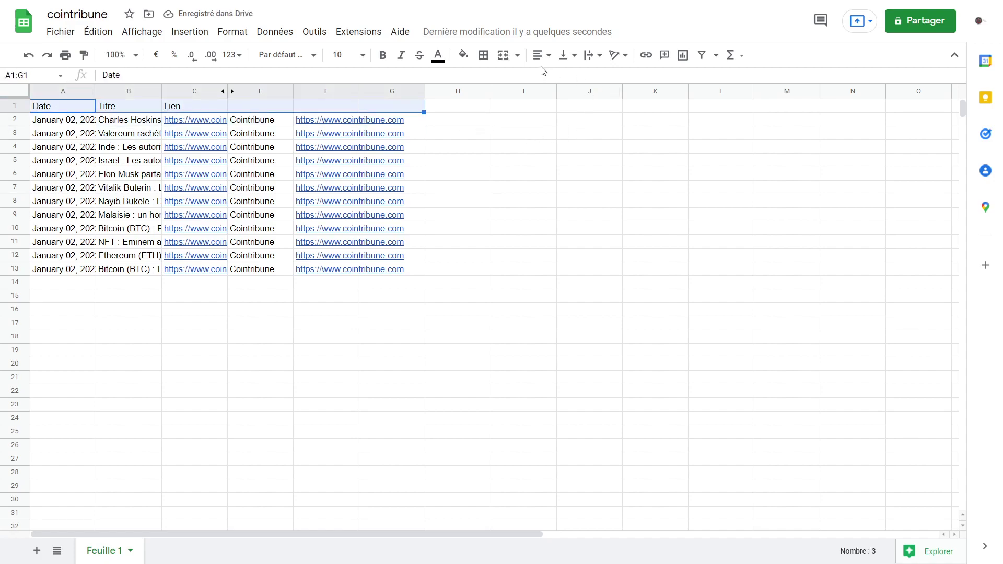
{"action": "left_click", "coordinate": [701, 55]}
{"action": "left_click", "coordinate": [600, 246]}
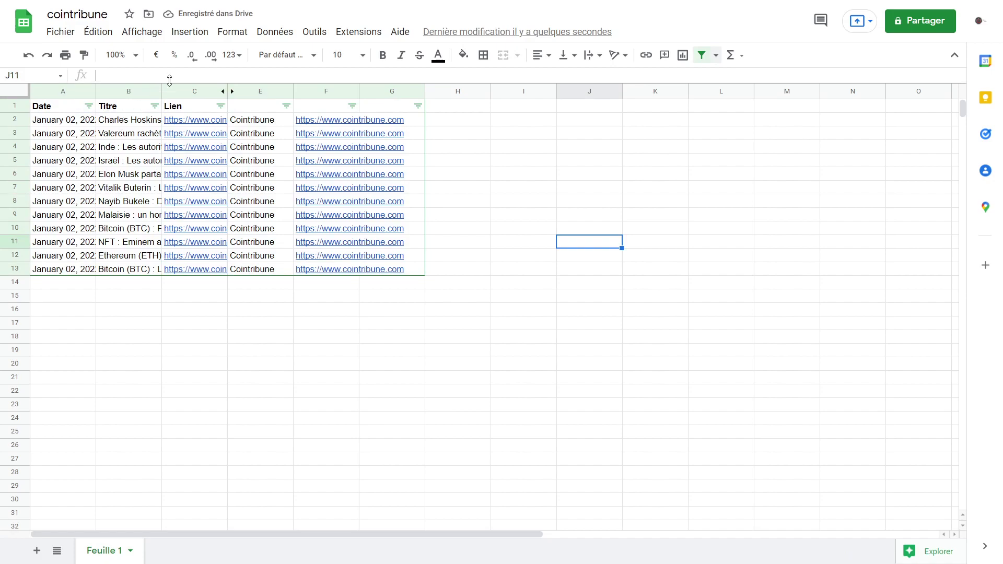
- Widen the Titre column to about four times its width so the article titles are more readable
{"action": "left_click_drag", "start_coordinate": [161, 91], "coordinate": [371, 92]}
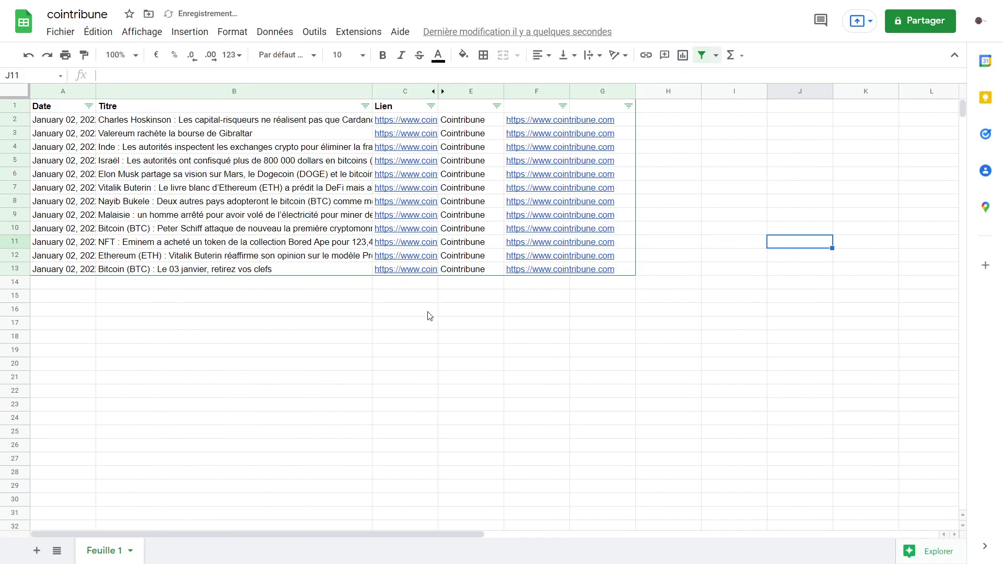
{"action": "left_click_drag", "start_coordinate": [428, 312], "coordinate": [282, 307]}
{"action": "left_click", "coordinate": [221, 378]}
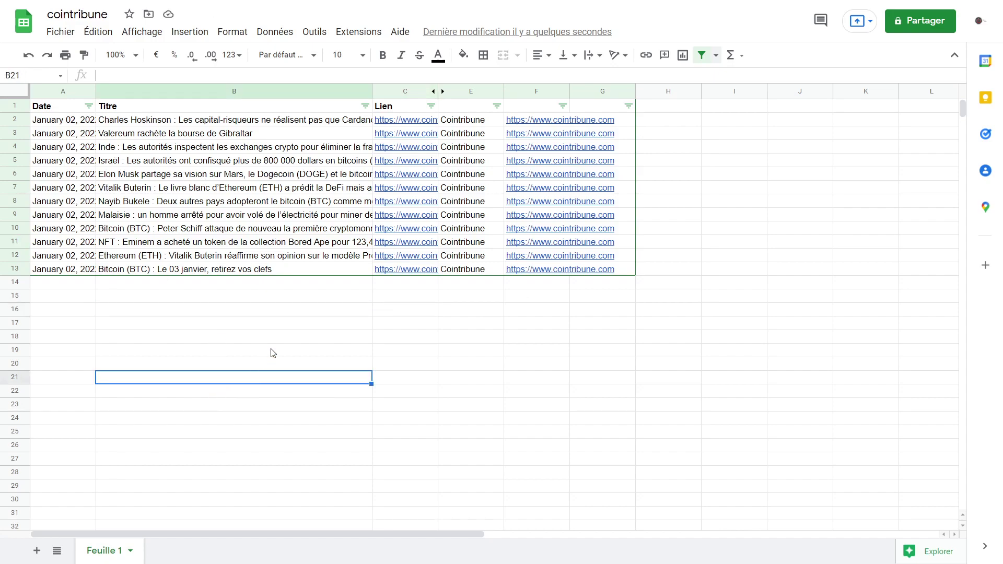
- Read through the full article titles in the Titre column, cell by cell from B2 downward
{"action": "left_click", "coordinate": [151, 122]}
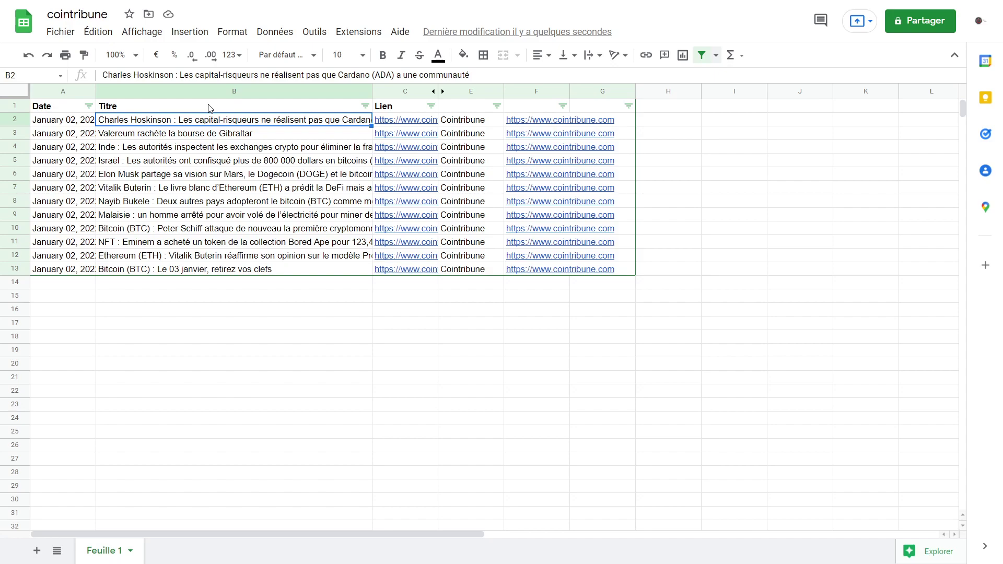
{"action": "key", "text": "Down"}
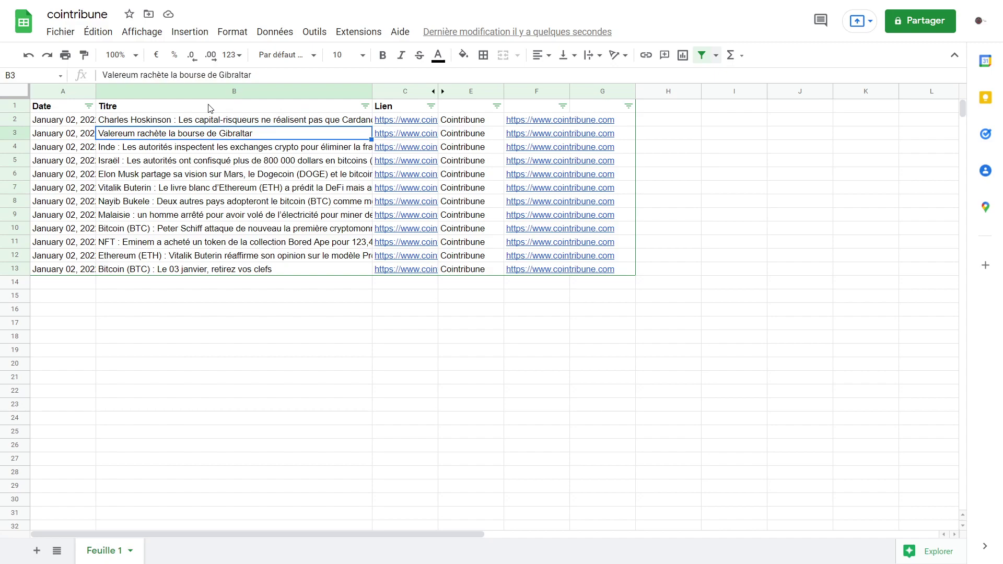
{"action": "key", "text": "Down"}
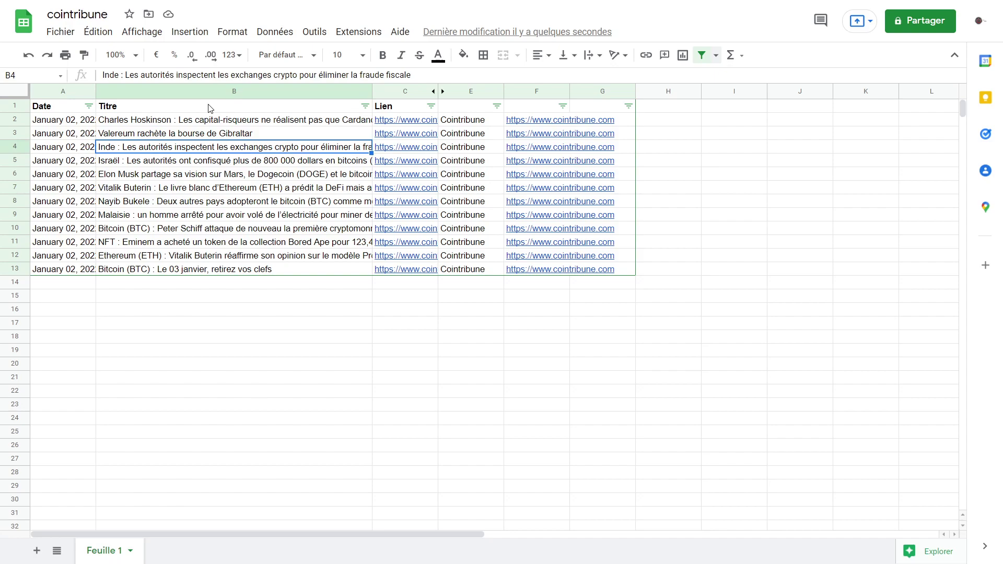
{"action": "key", "text": "Down"}
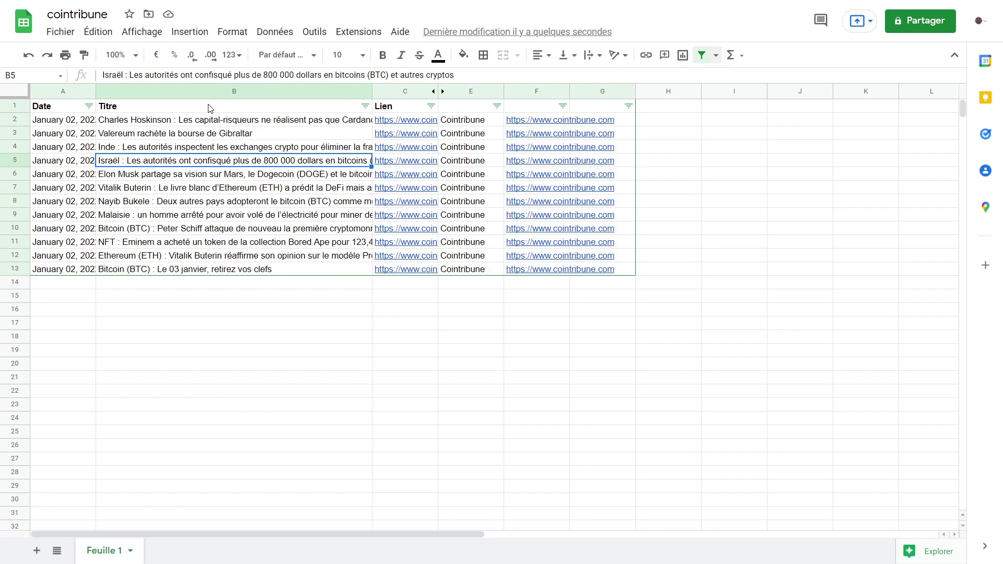
{"action": "key", "text": "Down"}
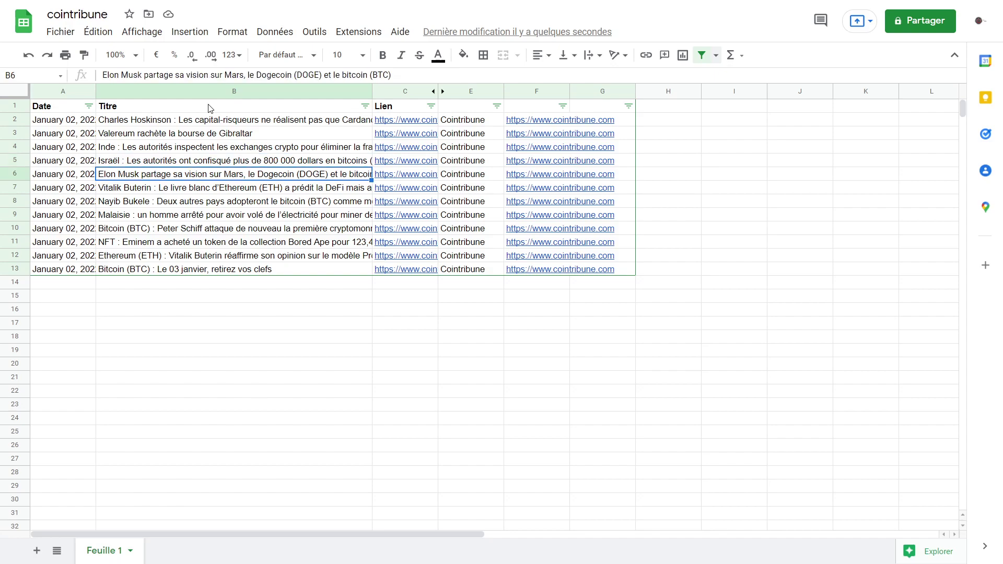
{"action": "key", "text": "Down"}
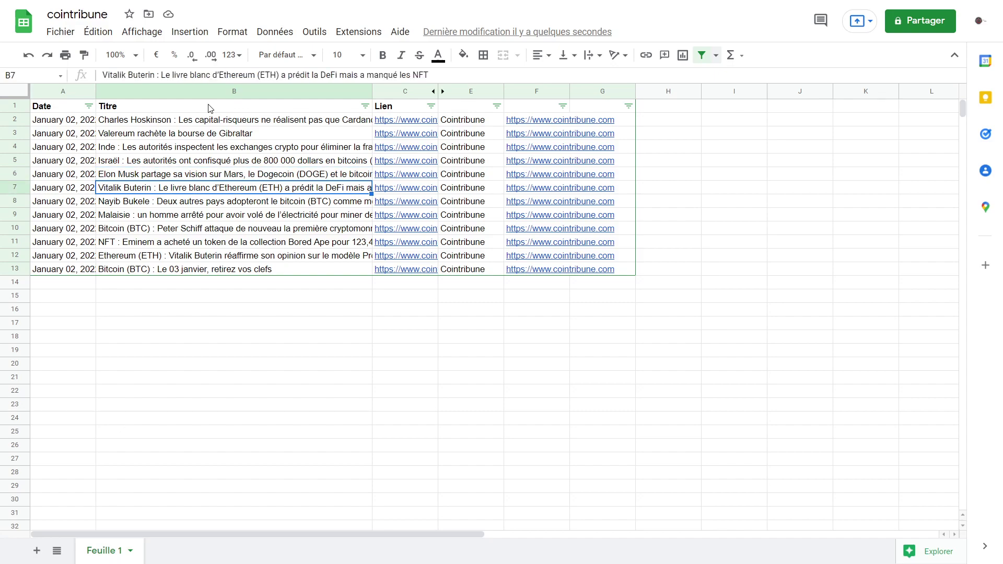
{"action": "key", "text": "Down"}
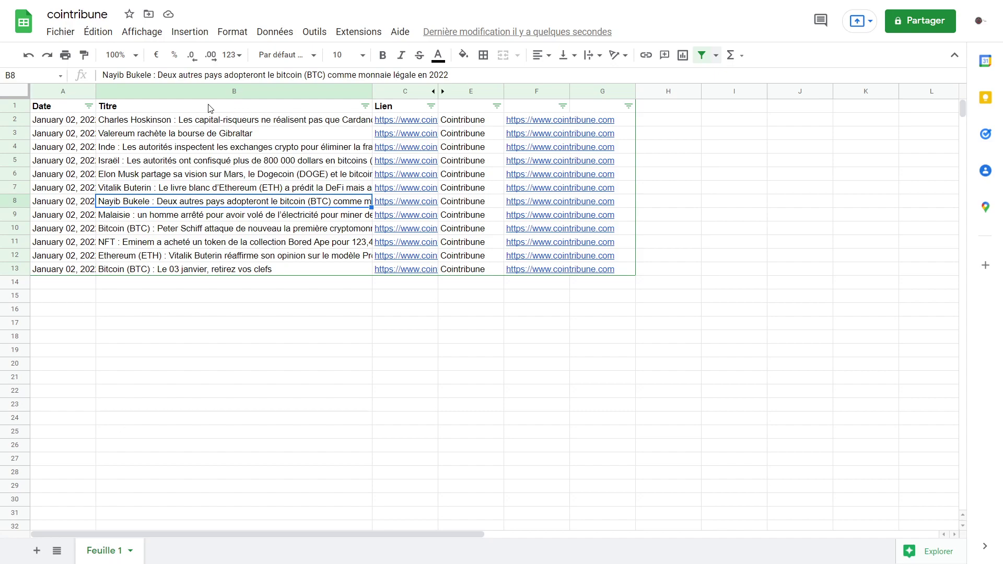
{"action": "key", "text": "Down"}
{"action": "key", "text": "Down"}
{"action": "key", "text": "Down"}
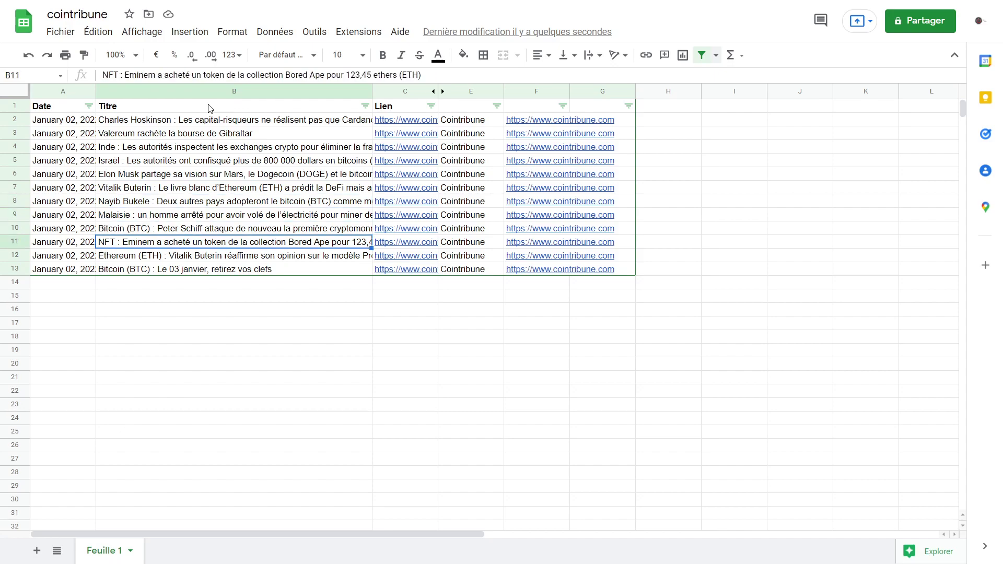
{"action": "key", "text": "Down"}
{"action": "key", "text": "Up"}
{"action": "key", "text": "Up"}
{"action": "key", "text": "Up"}
{"action": "key", "text": "Up"}
{"action": "key", "text": "Up"}
{"action": "key", "text": "Up"}
{"action": "key", "text": "Up"}
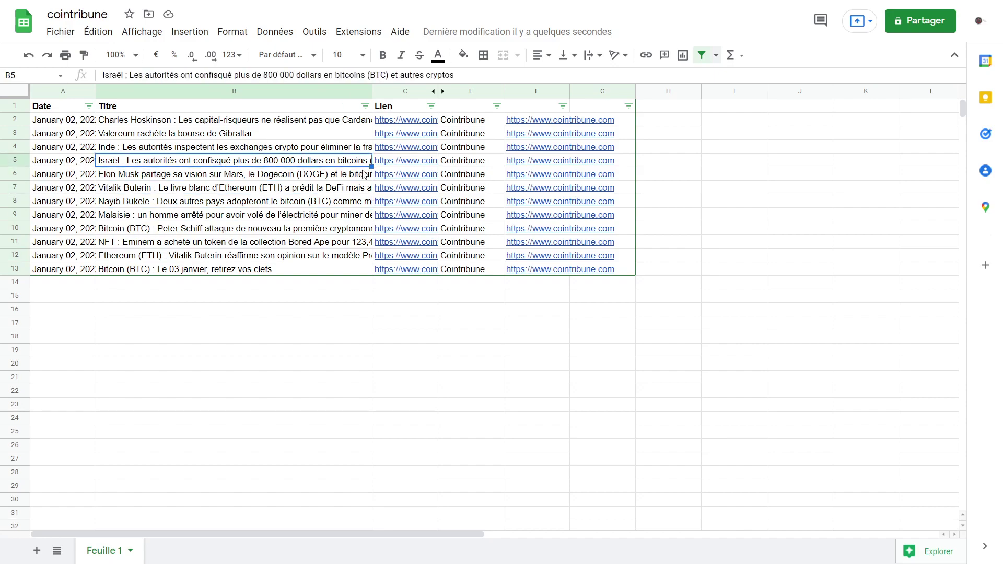
- Open the Cointribune article linked in C5 and skim through its page
{"action": "left_click", "coordinate": [409, 163]}
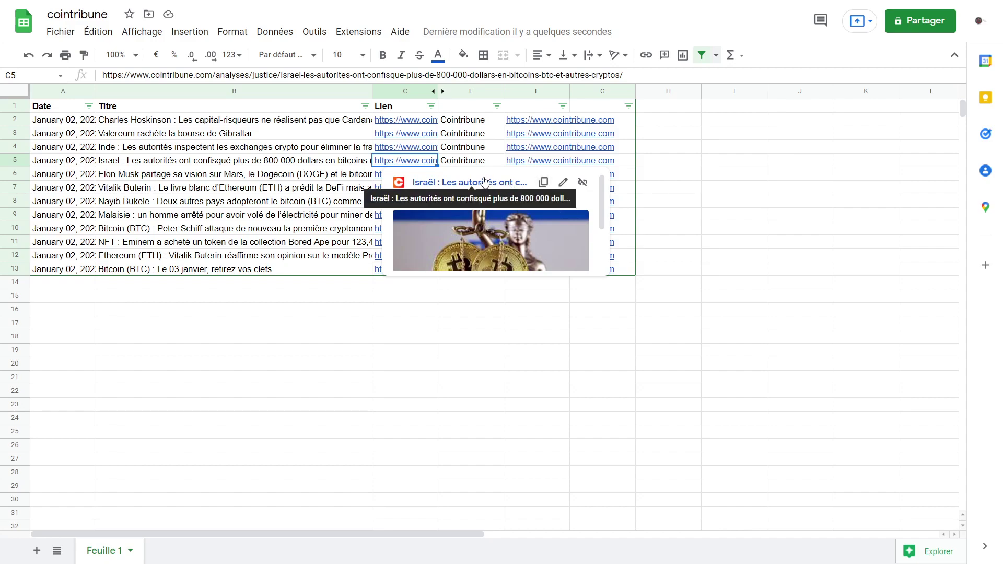
{"action": "left_click", "coordinate": [461, 183]}
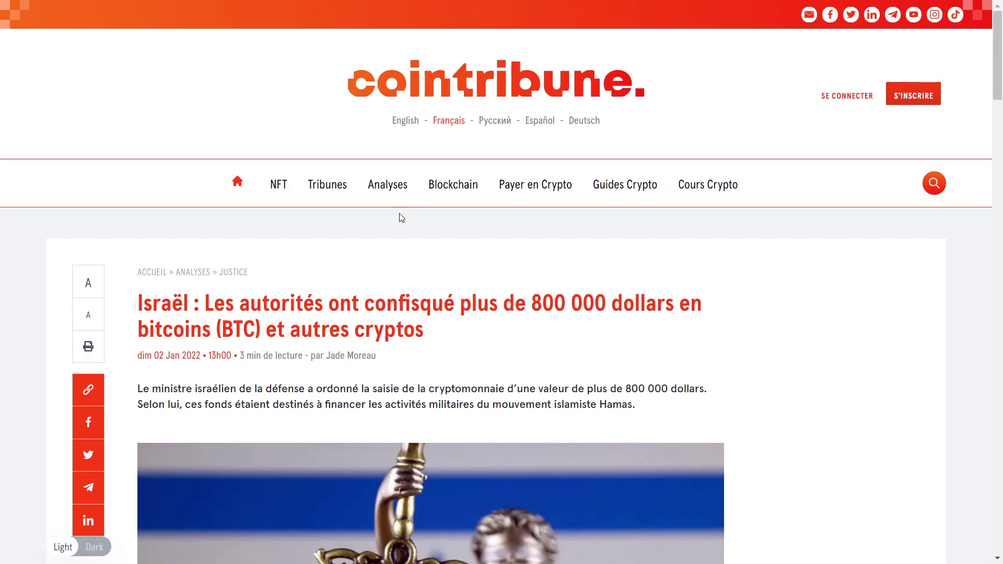
{"action": "scroll", "coordinate": [783, 331], "scroll_direction": "down", "scroll_amount": 7}
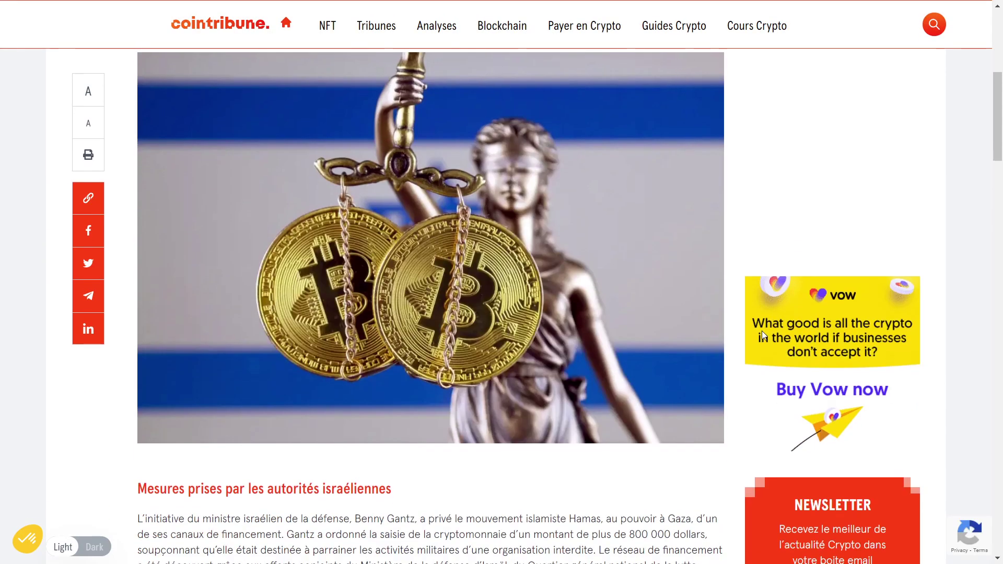
{"action": "scroll", "coordinate": [697, 366], "scroll_direction": "up", "scroll_amount": 4}
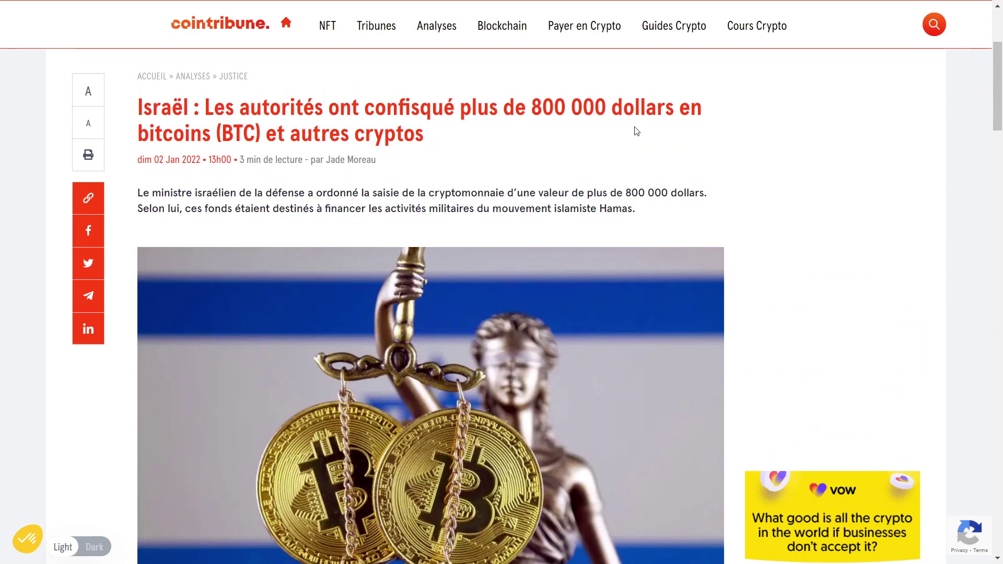
{"action": "scroll", "coordinate": [531, 147], "scroll_direction": "down", "scroll_amount": 2}
{"action": "scroll", "coordinate": [255, 317], "scroll_direction": "up", "scroll_amount": 5}
{"action": "scroll", "coordinate": [254, 318], "scroll_direction": "up", "scroll_amount": 1}
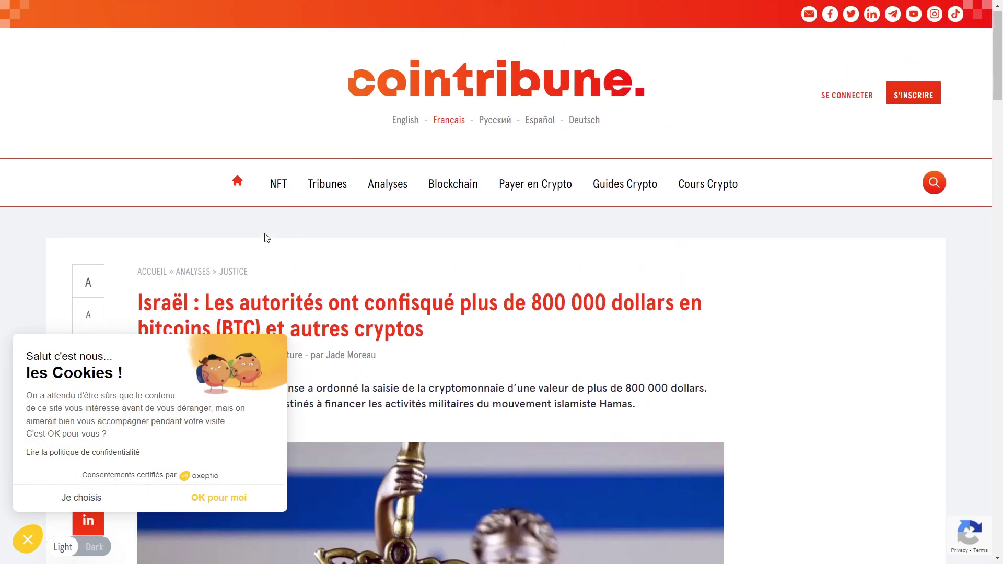
- Copy the article's web address, switch to Telegram and paste it into a new message in the open Business en ligne channel
{"action": "key", "text": "F11"}
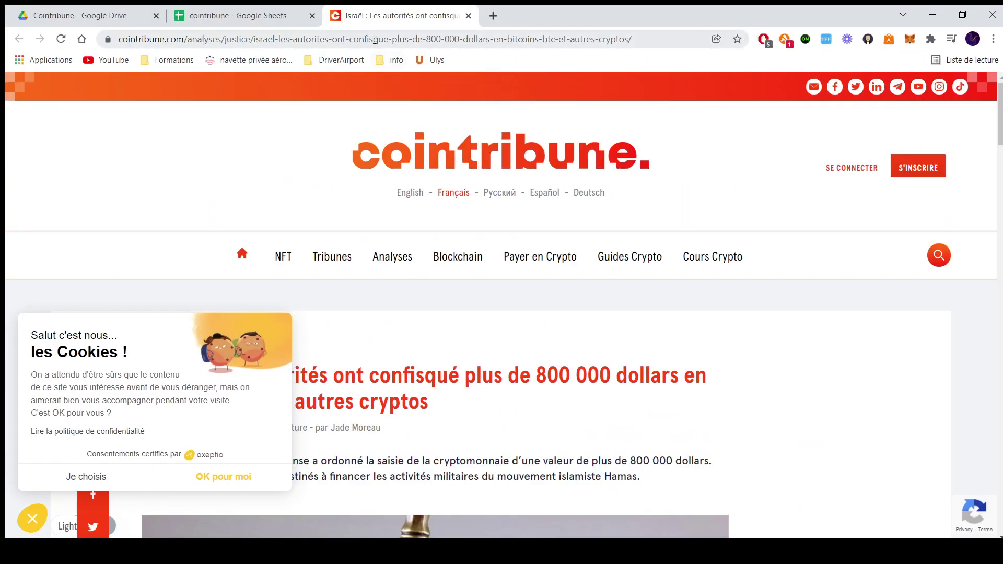
{"action": "left_click", "coordinate": [355, 41]}
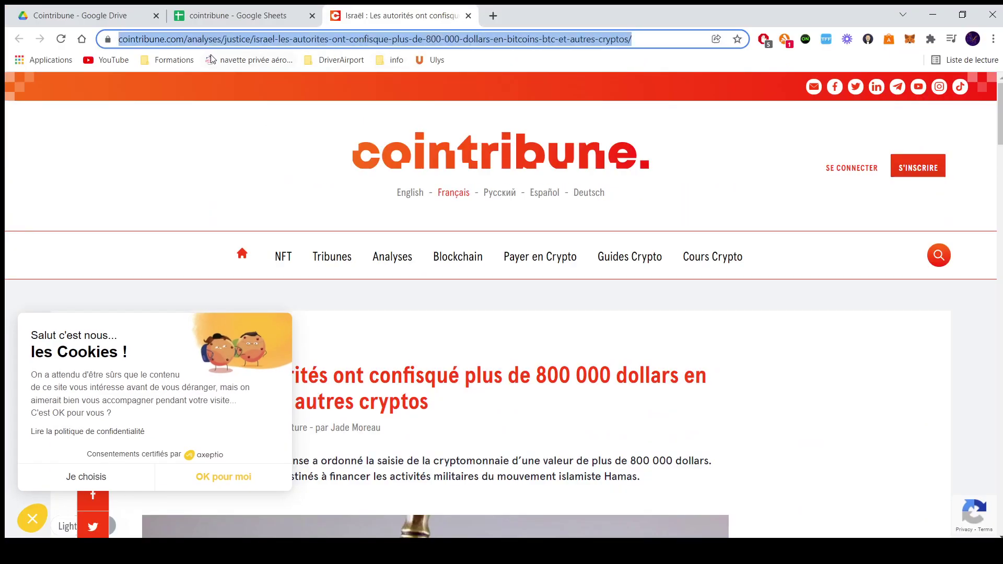
{"action": "key", "text": "alt+Tab"}
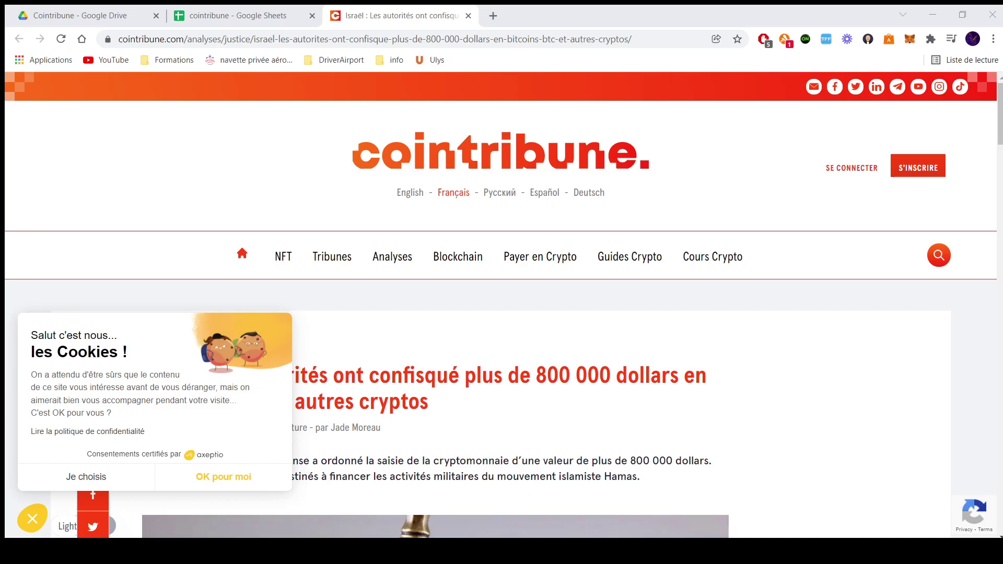
{"action": "key", "text": "alt+Tab"}
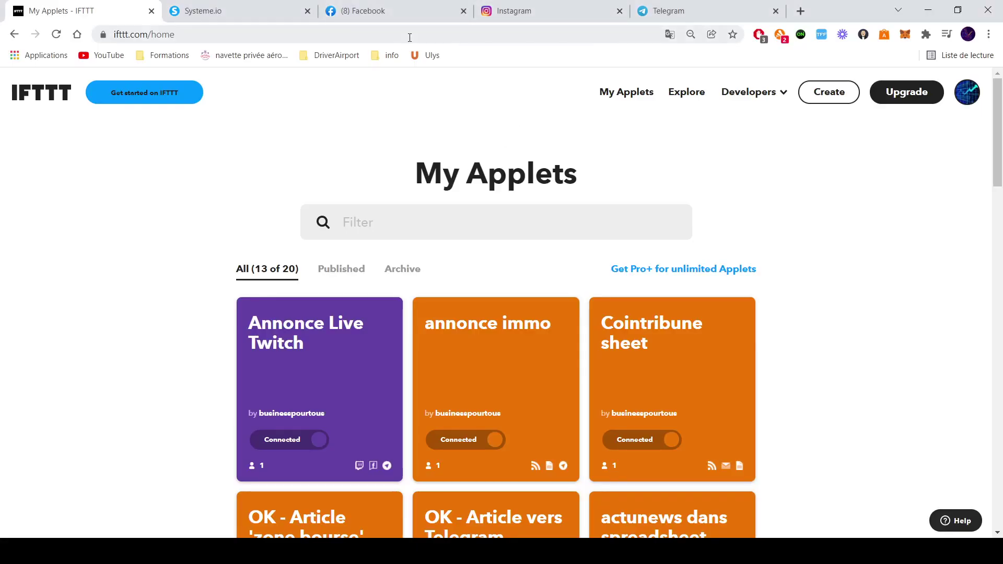
{"action": "left_click", "coordinate": [667, 12]}
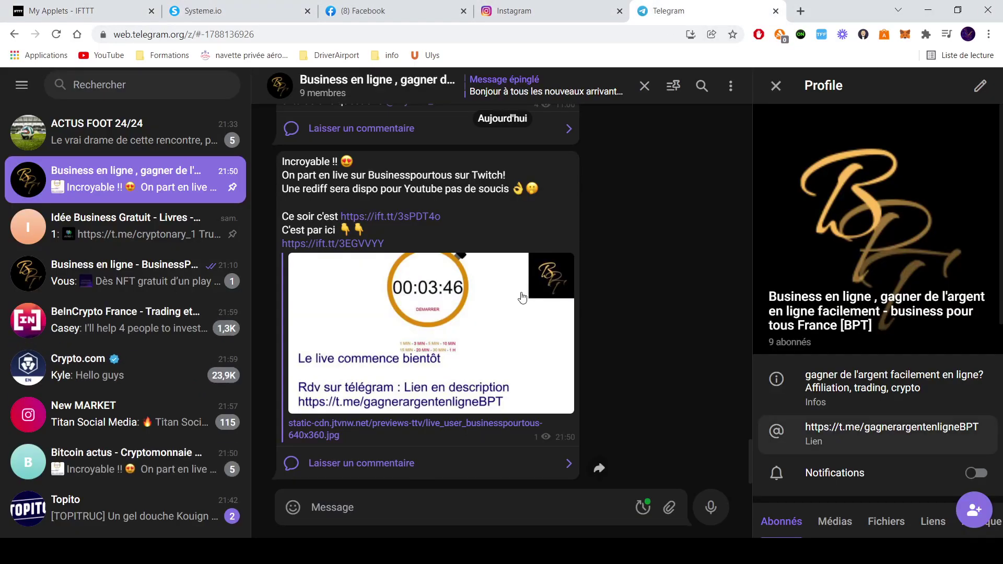
{"action": "left_click", "coordinate": [563, 504]}
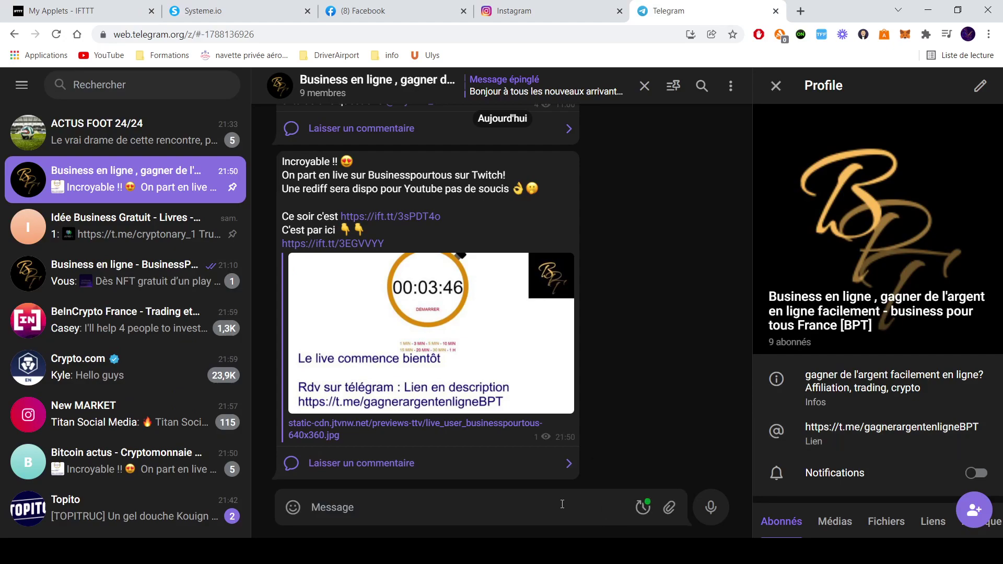
{"action": "key", "text": "ctrl+v"}
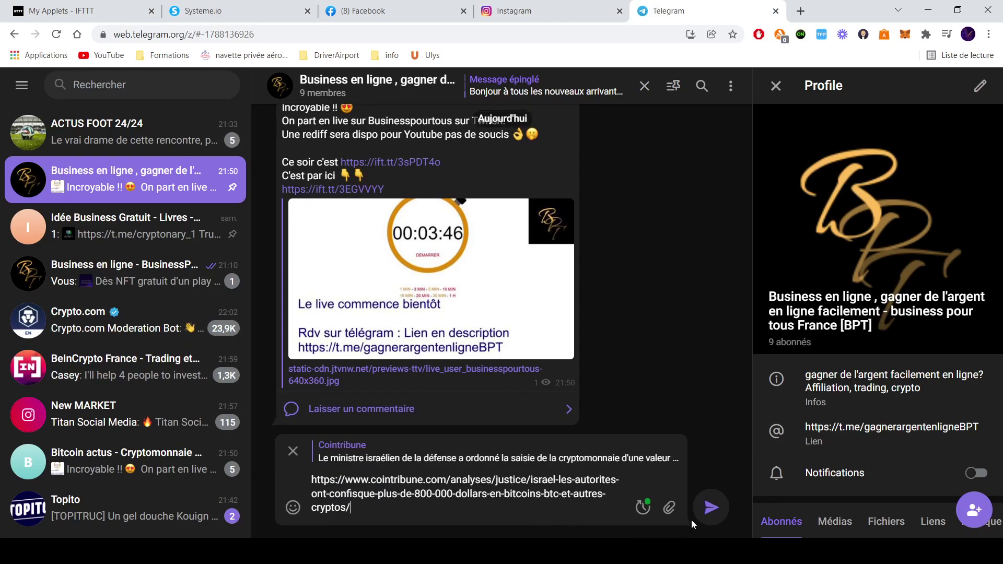
- Schedule the article link message for 3 January 2022 at 07:30
{"action": "right_click", "coordinate": [707, 507]}
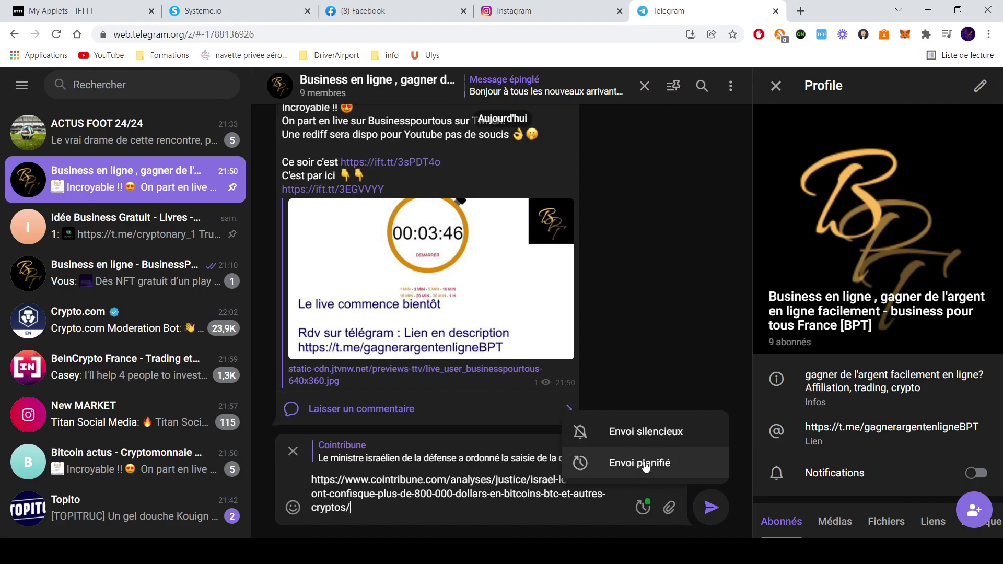
{"action": "left_click", "coordinate": [645, 465]}
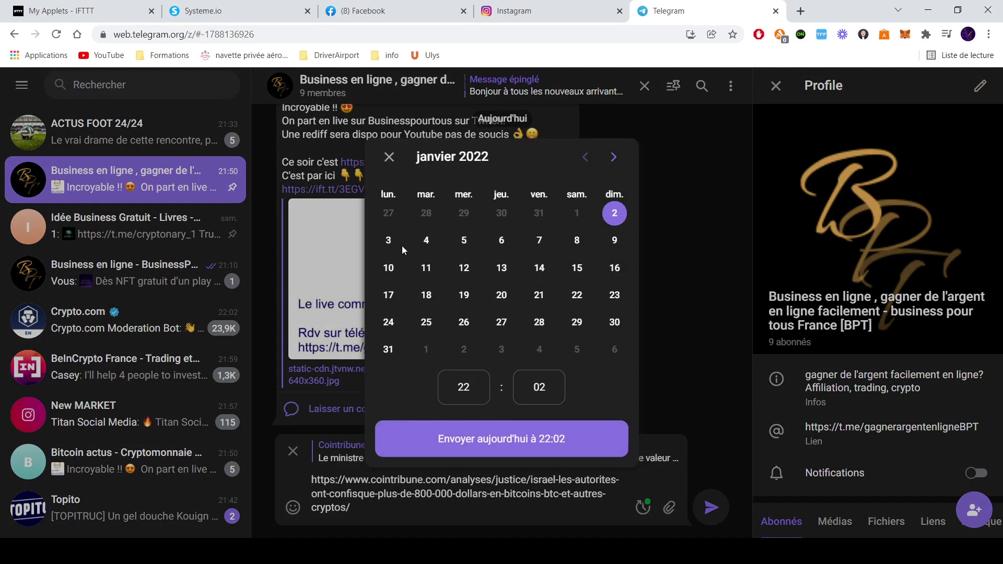
{"action": "left_click", "coordinate": [389, 241]}
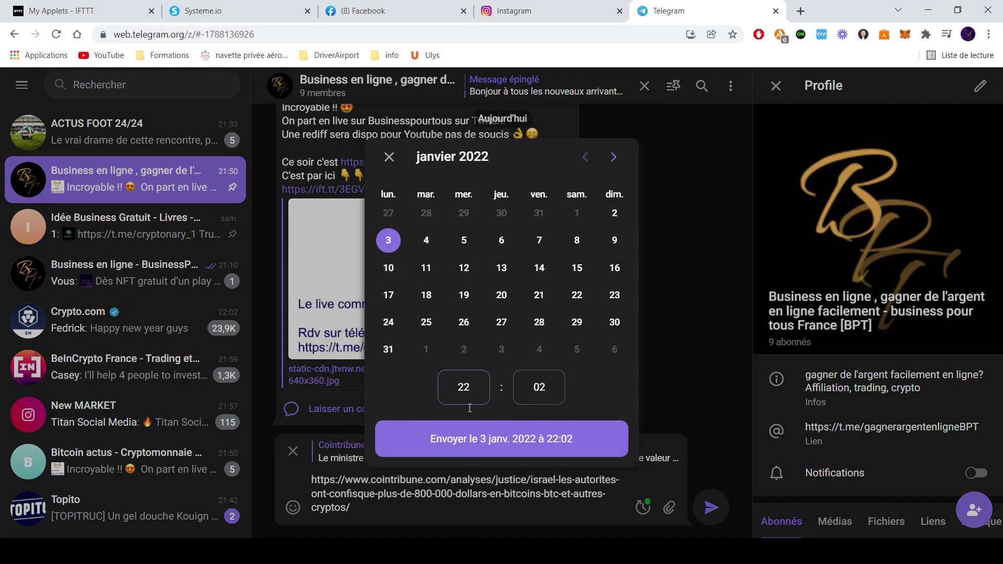
{"action": "left_click", "coordinate": [466, 387]}
{"action": "type", "text": "07"}
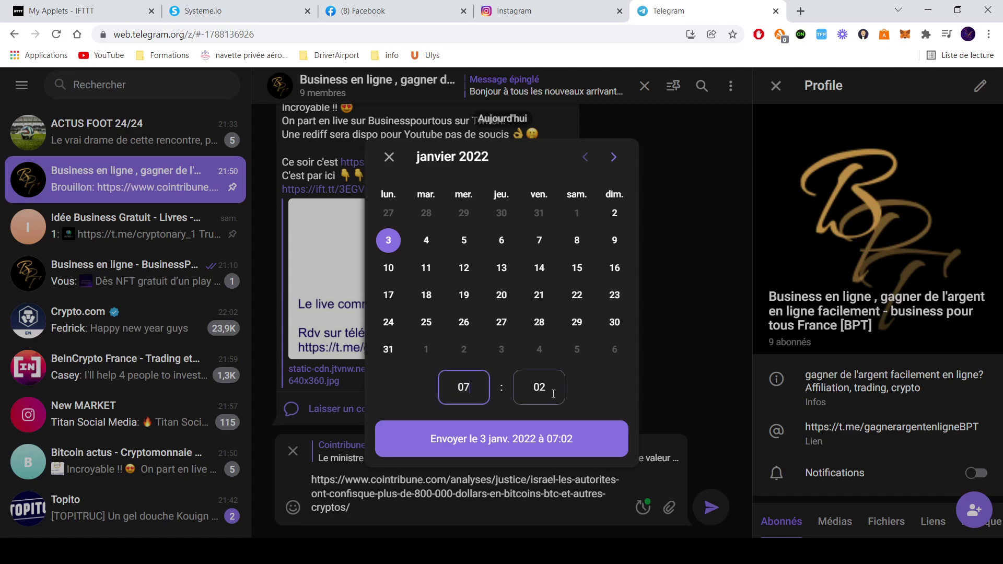
{"action": "left_click", "coordinate": [558, 385]}
{"action": "type", "text": "30"}
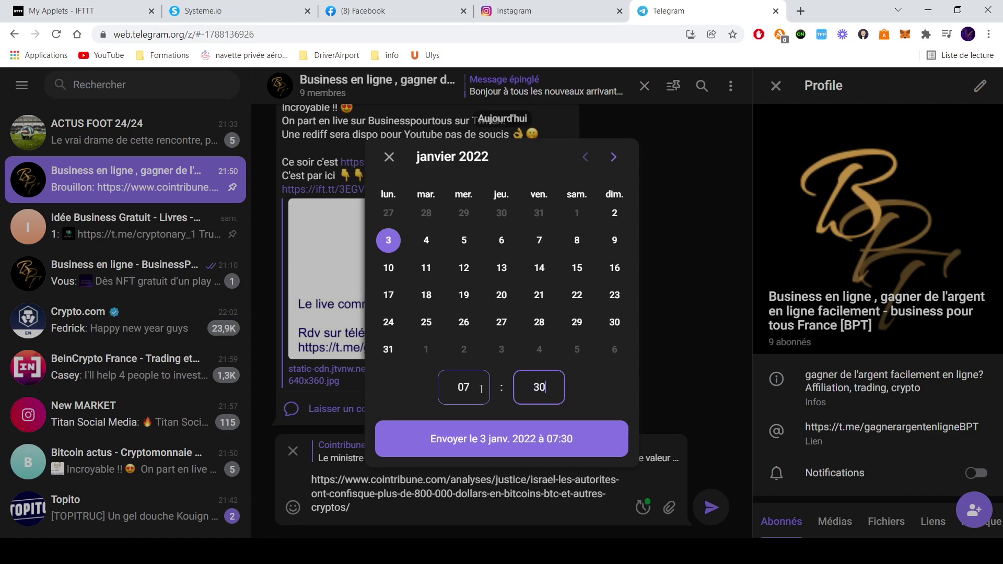
{"action": "left_click", "coordinate": [513, 441]}
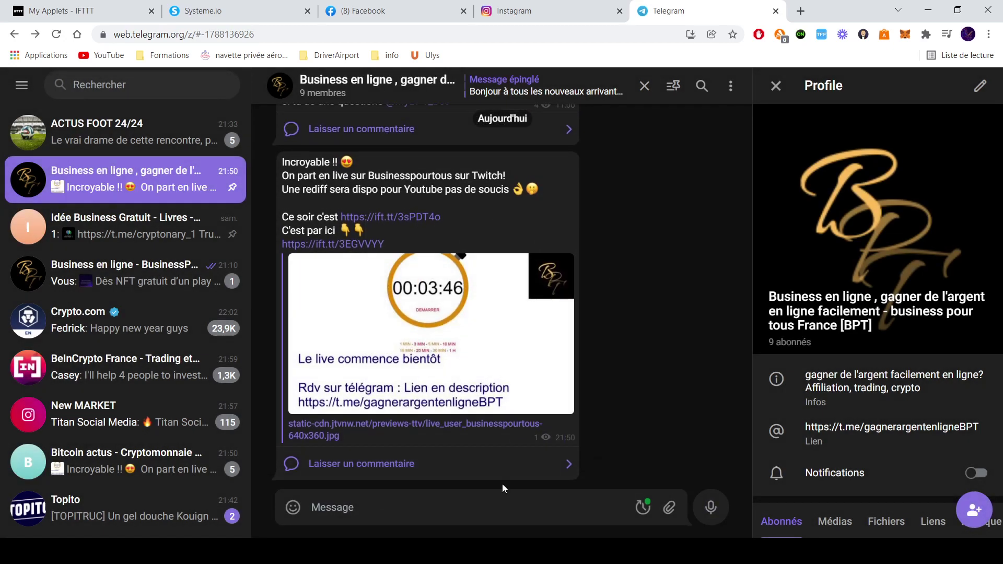
- Review the channel's list of scheduled messages
{"action": "left_click", "coordinate": [643, 507]}
{"action": "scroll", "coordinate": [584, 355], "scroll_direction": "up", "scroll_amount": 2}
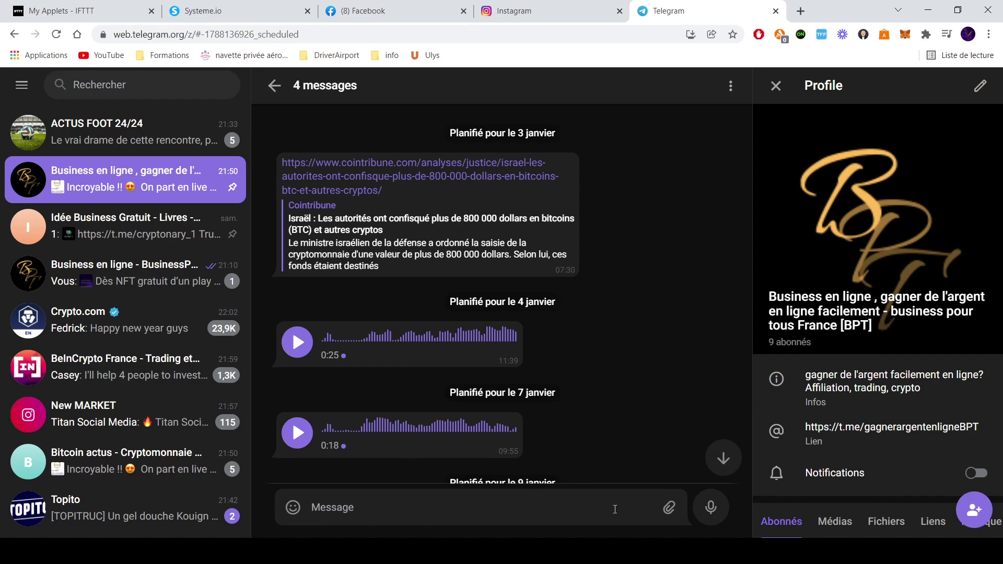
{"action": "left_click", "coordinate": [709, 468]}
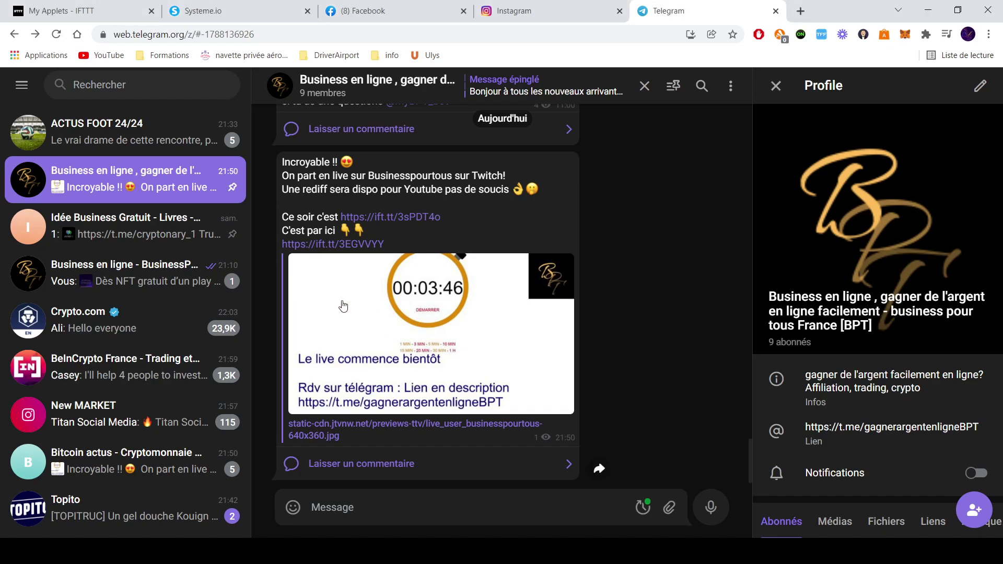
- Switch to IFTTT, start creating a new applet and open the service selection for its If This trigger
{"action": "left_click", "coordinate": [50, 8]}
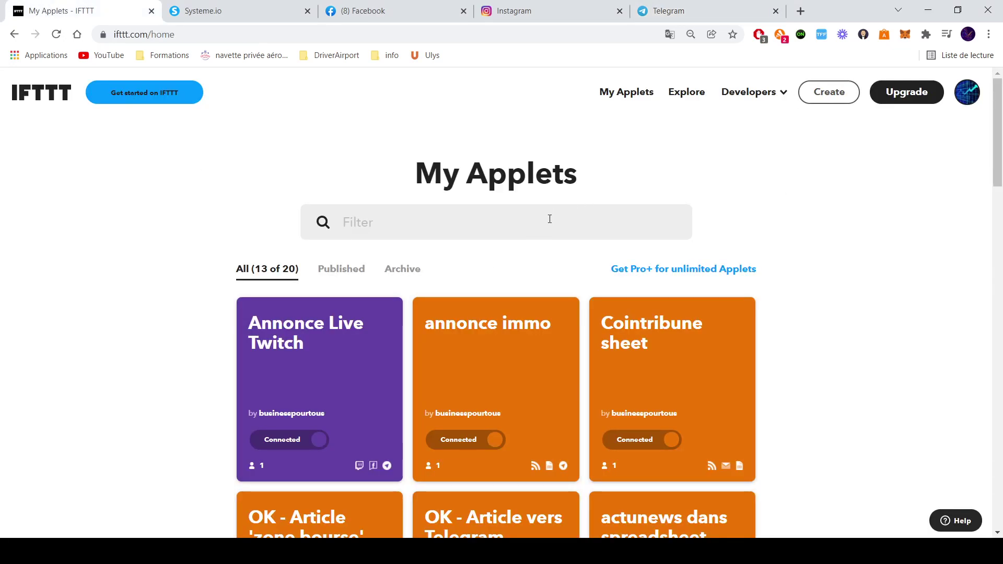
{"action": "left_click", "coordinate": [827, 93]}
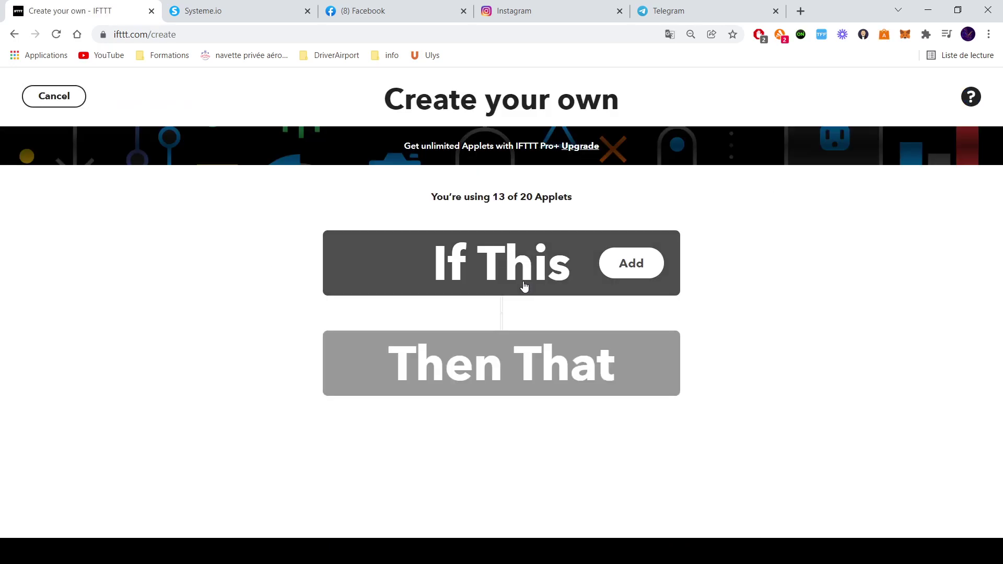
{"action": "left_click", "coordinate": [525, 284]}
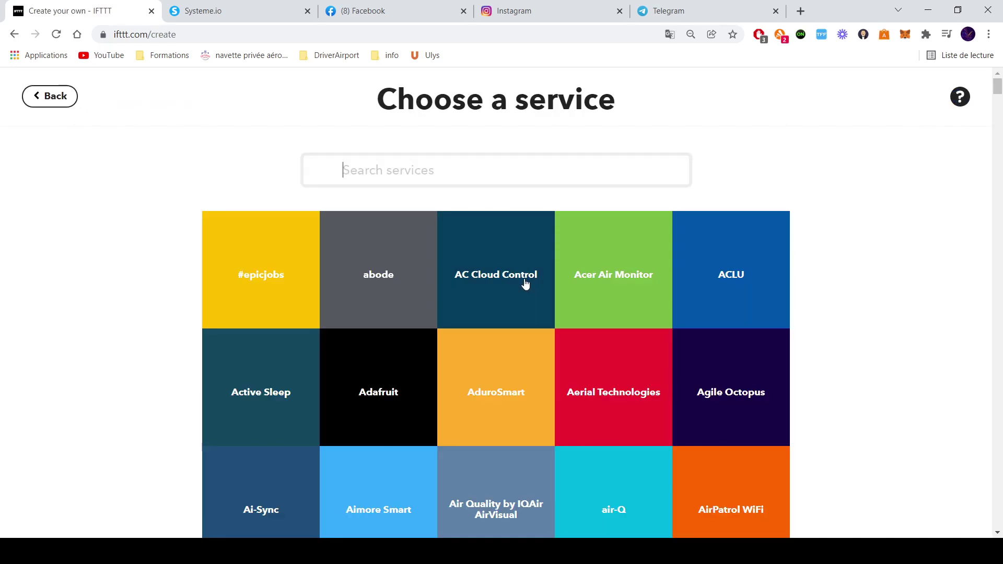
- Search the services for RSS and choose the RSS Feed trigger New feed item matches
{"action": "scroll", "coordinate": [525, 285], "scroll_direction": "down", "scroll_amount": 6}
{"action": "scroll", "coordinate": [470, 235], "scroll_direction": "up", "scroll_amount": 6}
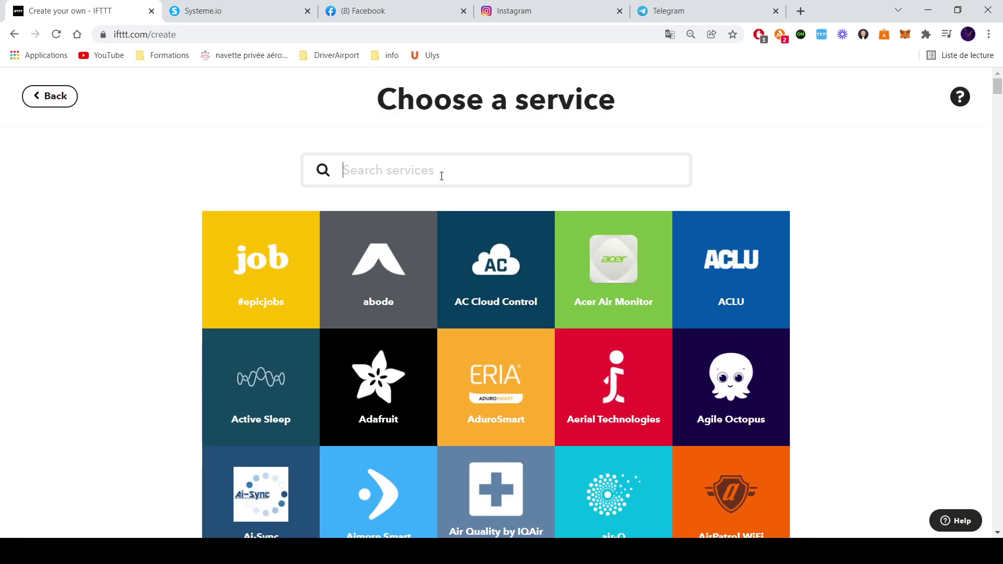
{"action": "type", "text": "RSS"}
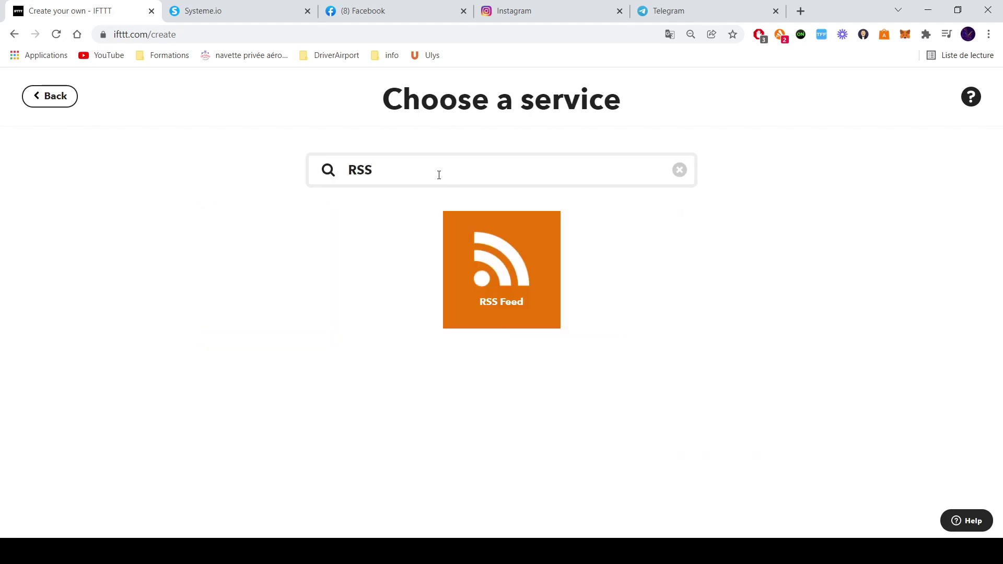
{"action": "left_click", "coordinate": [502, 225]}
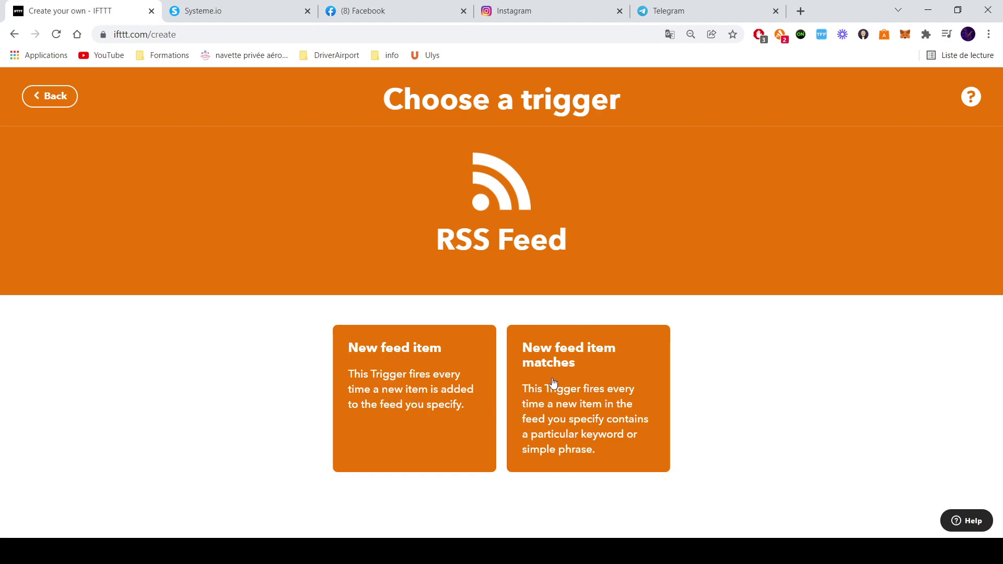
{"action": "left_click", "coordinate": [575, 374]}
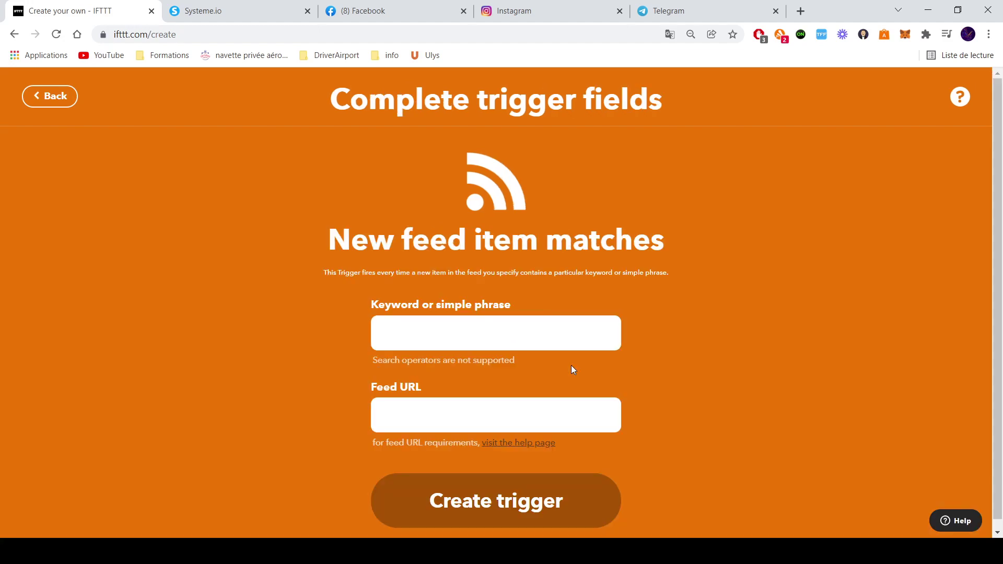
- Try Bitcoin and chat as keywords for the feed trigger, clearing the keyword entry at the end
{"action": "left_click", "coordinate": [422, 329]}
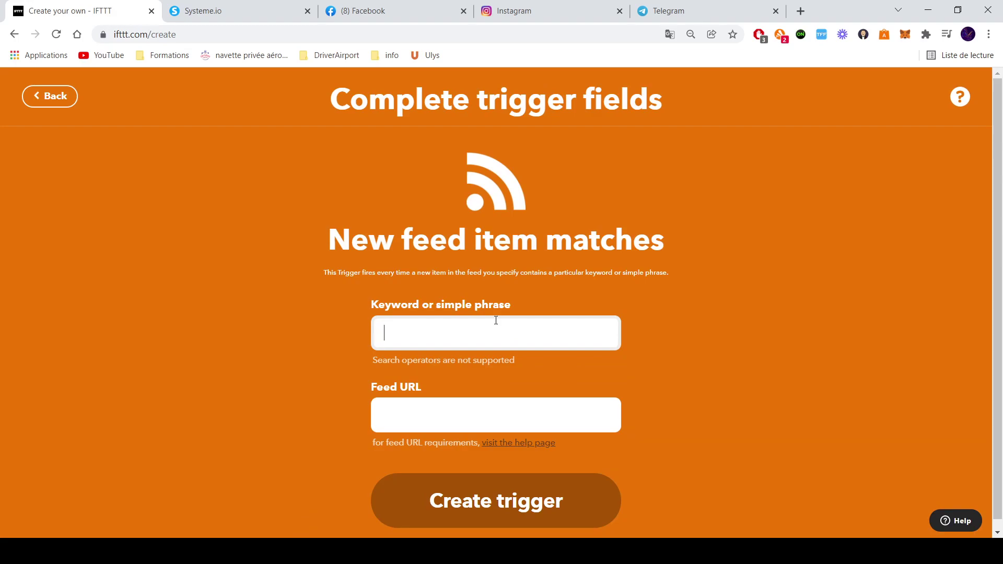
{"action": "type", "text": "Bitcoin"}
{"action": "key", "text": "BackSpace"}
{"action": "key", "text": "BackSpace"}
{"action": "key", "text": "BackSpace"}
{"action": "key", "text": "BackSpace"}
{"action": "key", "text": "BackSpace"}
{"action": "key", "text": "BackSpace"}
{"action": "type", "text": "chat"}
{"action": "left_click_drag", "start_coordinate": [488, 322], "coordinate": [300, 322]}
{"action": "key", "text": "BackSpace"}
- Back out of the RSS Feed trigger, glance through the available services and return to the applet creation page
{"action": "left_click", "coordinate": [52, 98]}
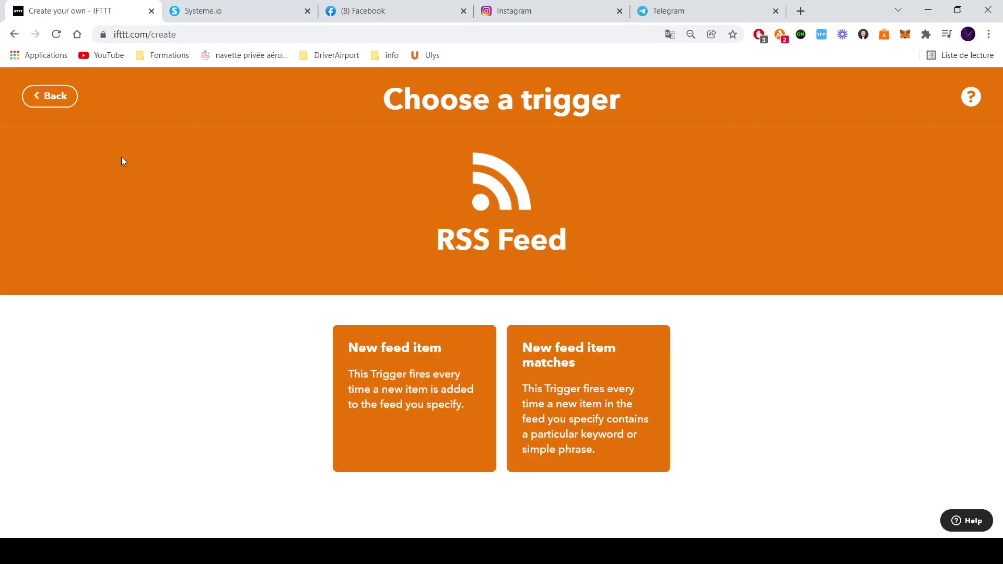
{"action": "left_click", "coordinate": [64, 100]}
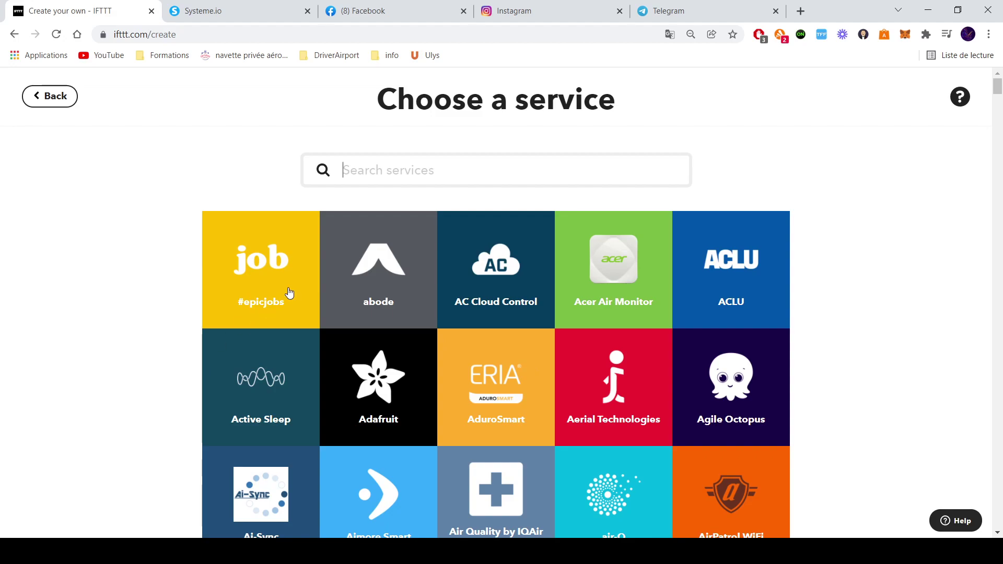
{"action": "scroll", "coordinate": [671, 363], "scroll_direction": "down", "scroll_amount": 3}
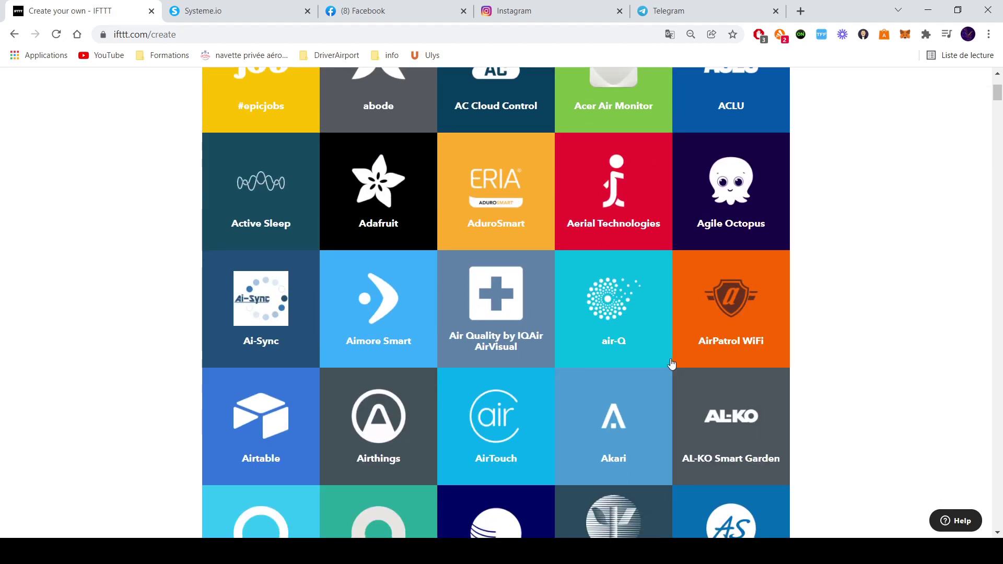
{"action": "scroll", "coordinate": [671, 363], "scroll_direction": "up", "scroll_amount": 3}
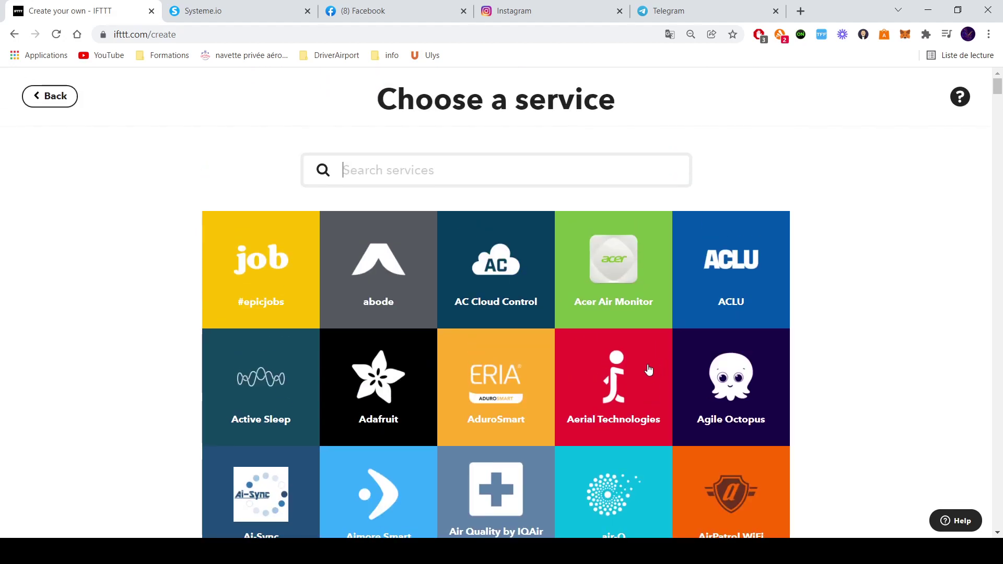
{"action": "left_click", "coordinate": [34, 102]}
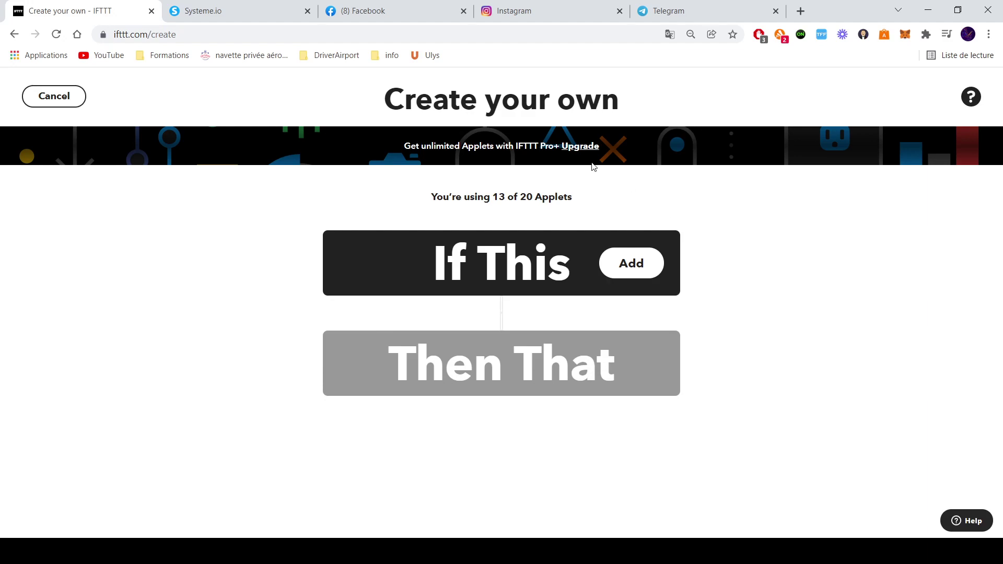
- Highlight the applet usage line and reopen the If This service list to browse it
{"action": "left_click_drag", "start_coordinate": [593, 201], "coordinate": [462, 186]}
{"action": "left_click", "coordinate": [612, 206]}
{"action": "left_click", "coordinate": [524, 266]}
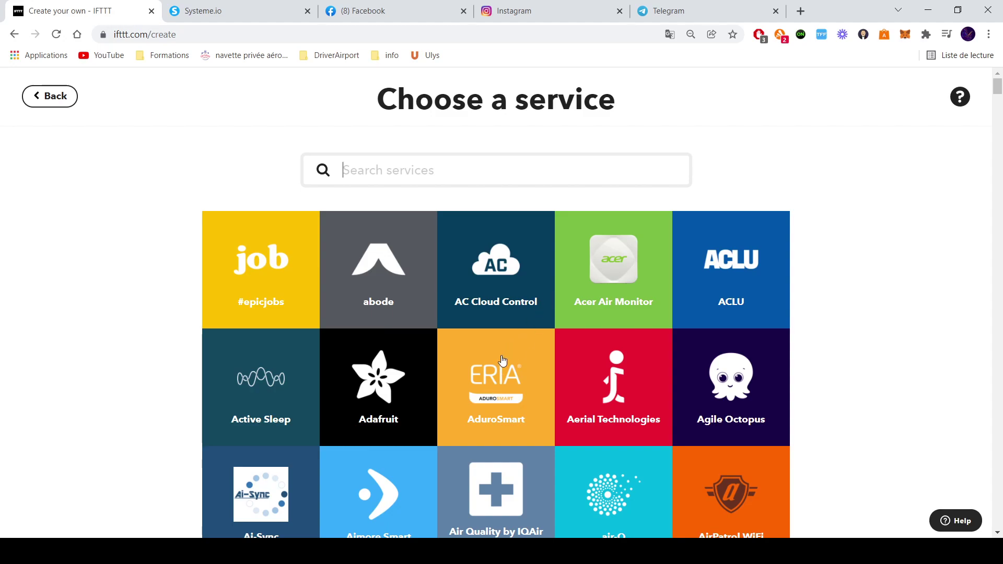
{"action": "scroll", "coordinate": [493, 345], "scroll_direction": "down", "scroll_amount": 1}
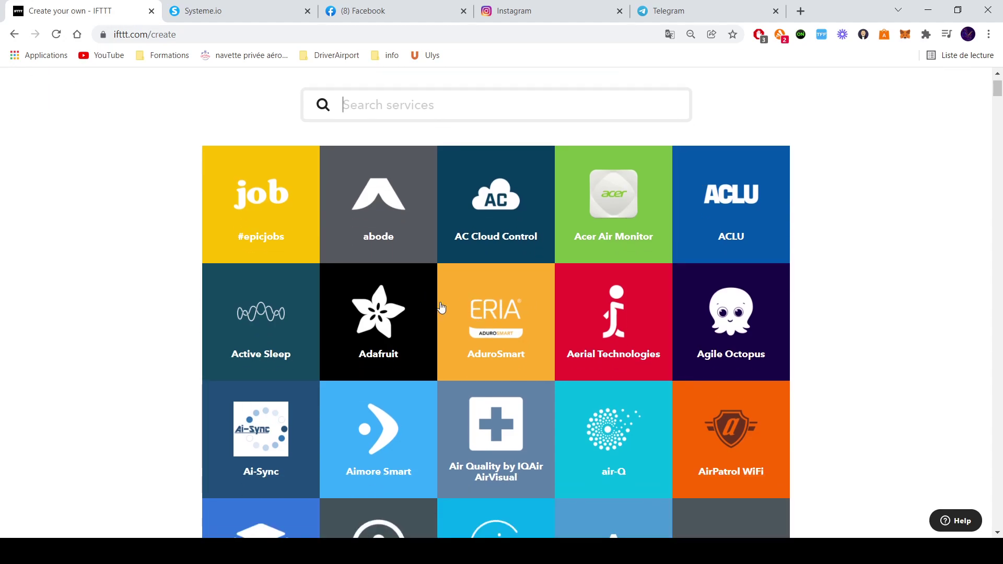
- Browse the trigger services down to Button widget, view its Button press trigger and return to the service list
{"action": "scroll", "coordinate": [484, 254], "scroll_direction": "down", "scroll_amount": 3}
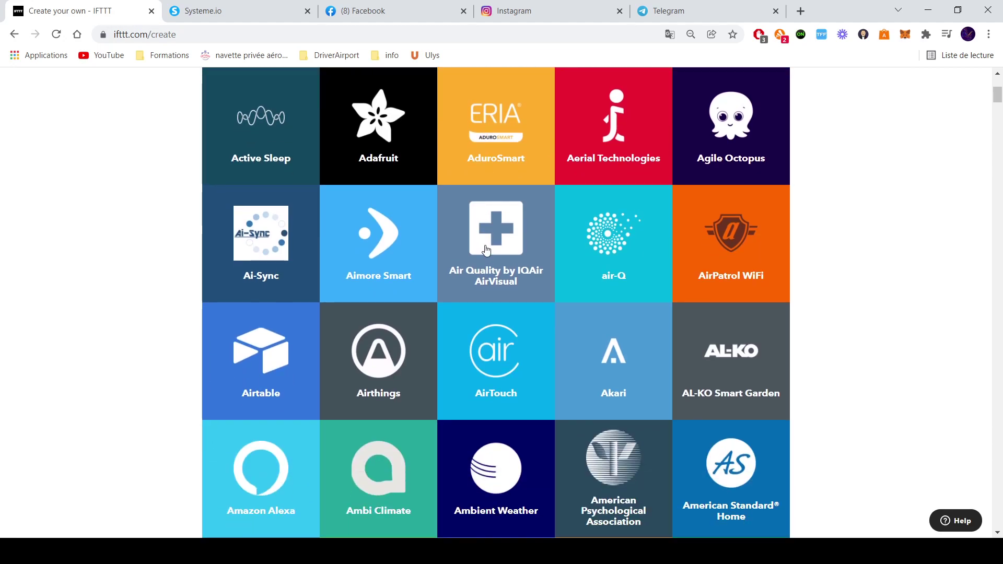
{"action": "scroll", "coordinate": [586, 363], "scroll_direction": "down", "scroll_amount": 2}
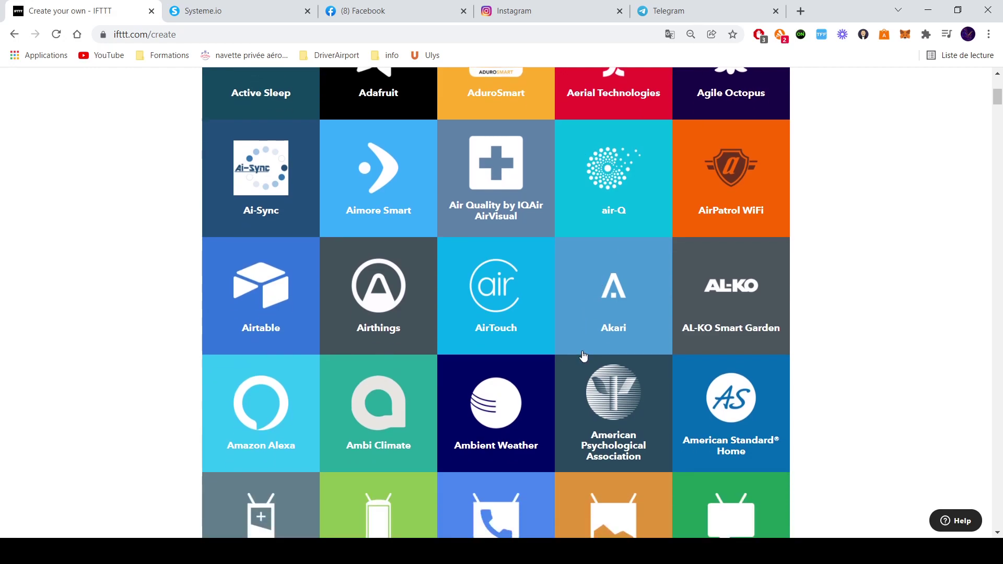
{"action": "scroll", "coordinate": [591, 357], "scroll_direction": "down", "scroll_amount": 3}
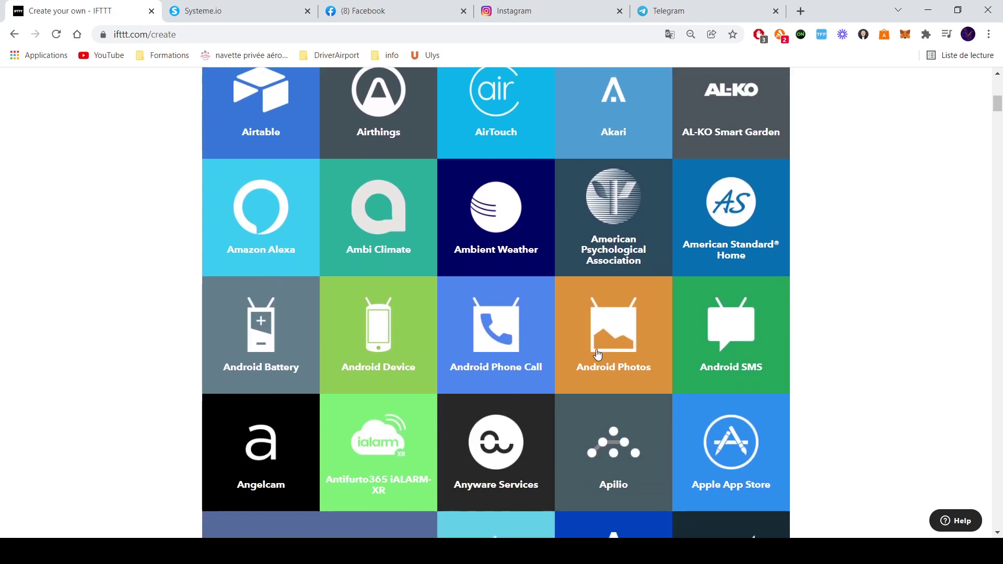
{"action": "scroll", "coordinate": [545, 350], "scroll_direction": "down", "scroll_amount": 5}
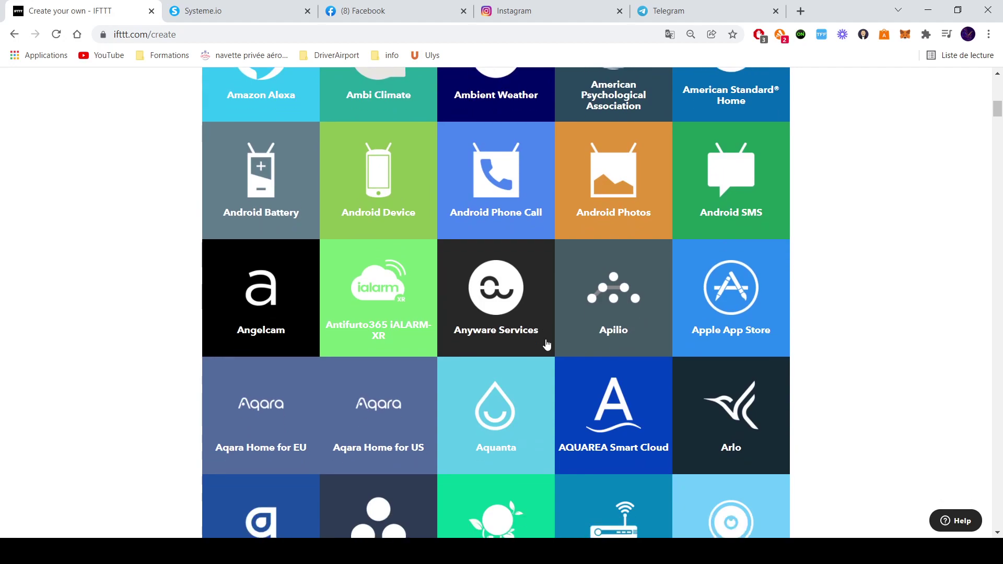
{"action": "scroll", "coordinate": [547, 346], "scroll_direction": "down", "scroll_amount": 9}
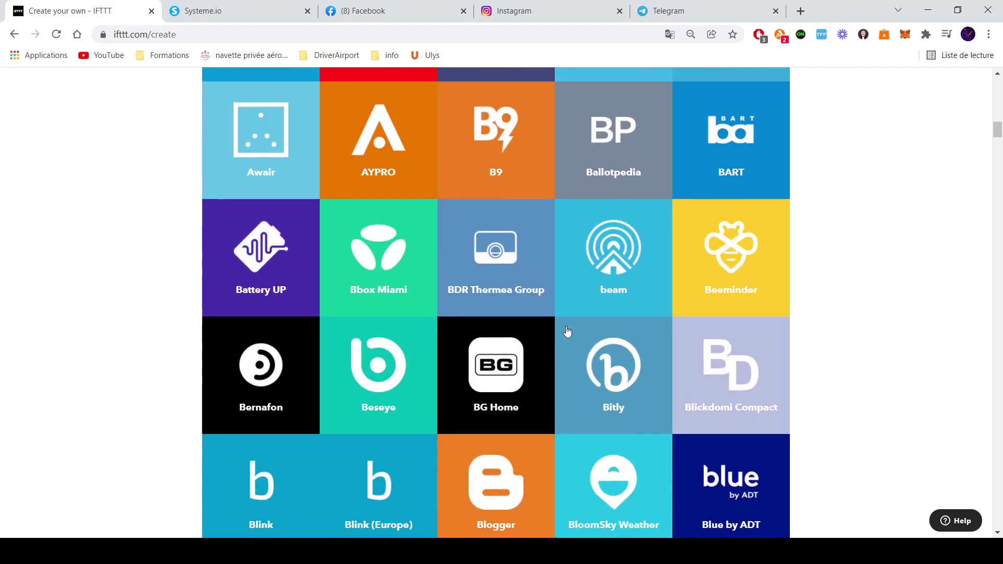
{"action": "scroll", "coordinate": [569, 312], "scroll_direction": "down", "scroll_amount": 4}
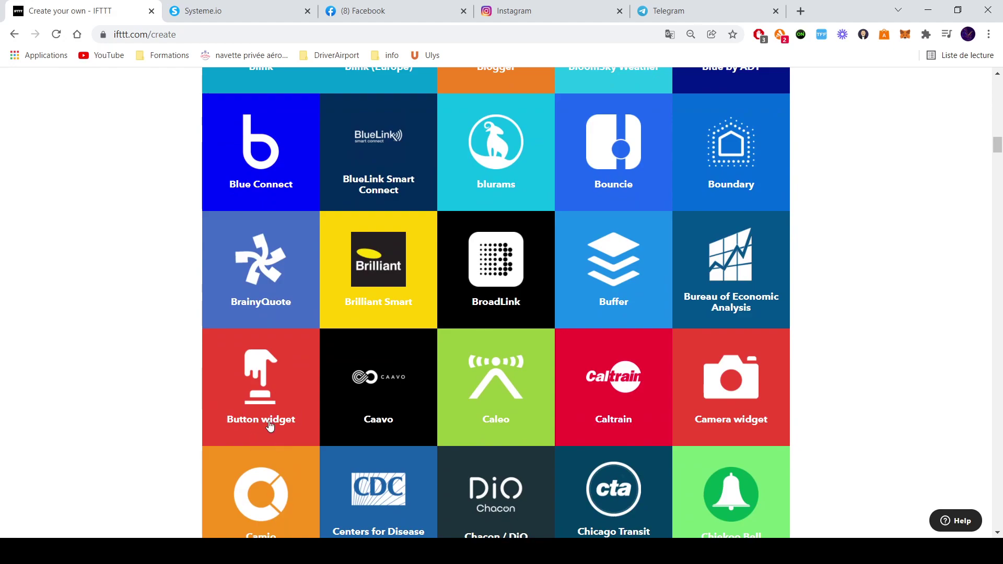
{"action": "left_click", "coordinate": [273, 401]}
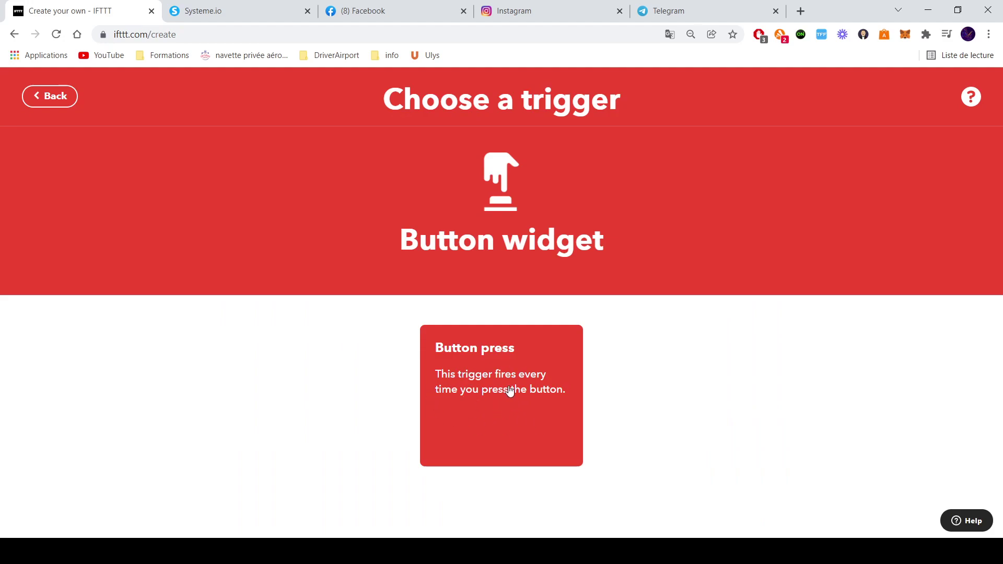
{"action": "left_click", "coordinate": [58, 102]}
- Browse the service list down to EDF : vos plages tarifaires and open it to view its trigger
{"action": "scroll", "coordinate": [564, 456], "scroll_direction": "down", "scroll_amount": 9}
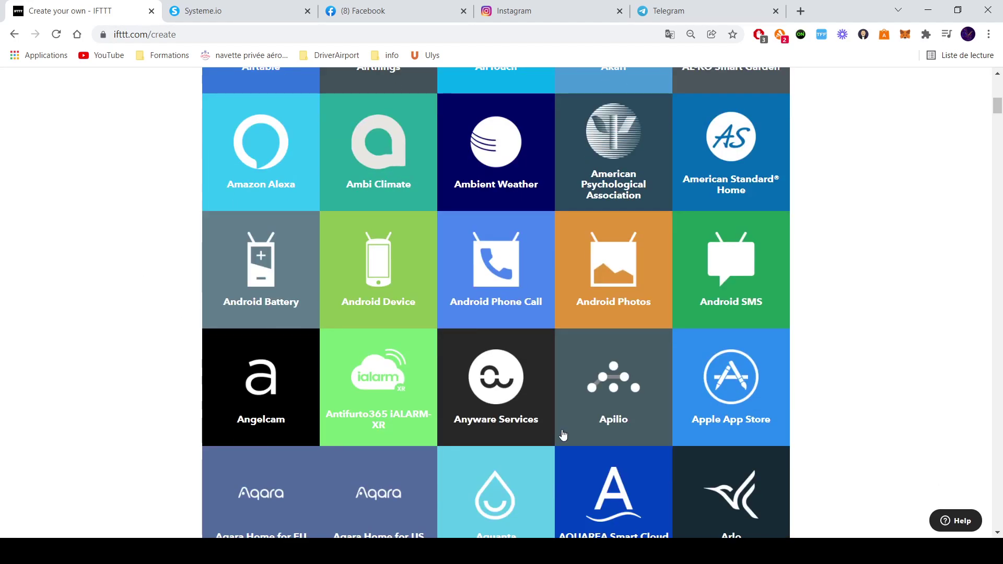
{"action": "scroll", "coordinate": [563, 435], "scroll_direction": "down", "scroll_amount": 20}
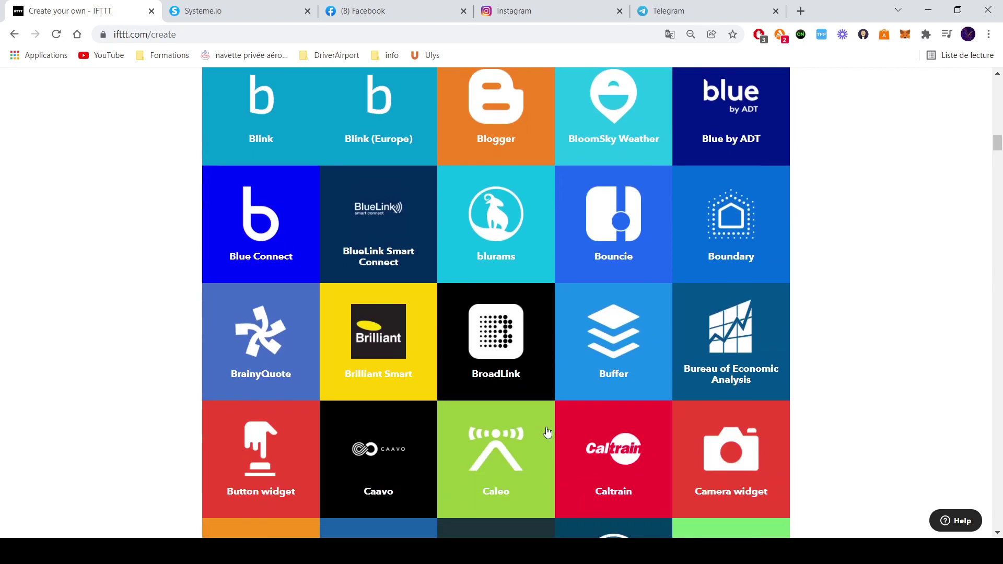
{"action": "scroll", "coordinate": [547, 433], "scroll_direction": "down", "scroll_amount": 11}
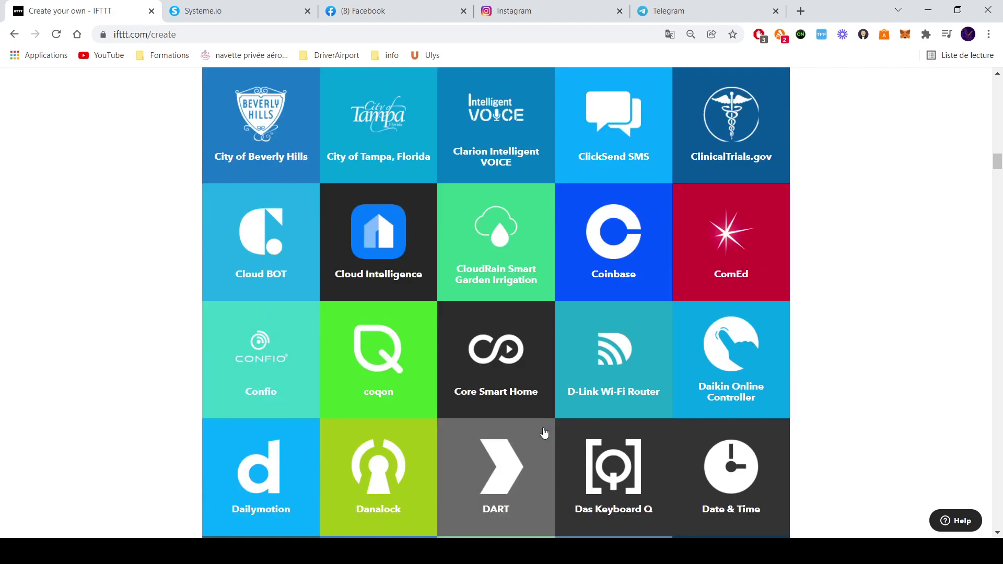
{"action": "scroll", "coordinate": [544, 433], "scroll_direction": "down", "scroll_amount": 1}
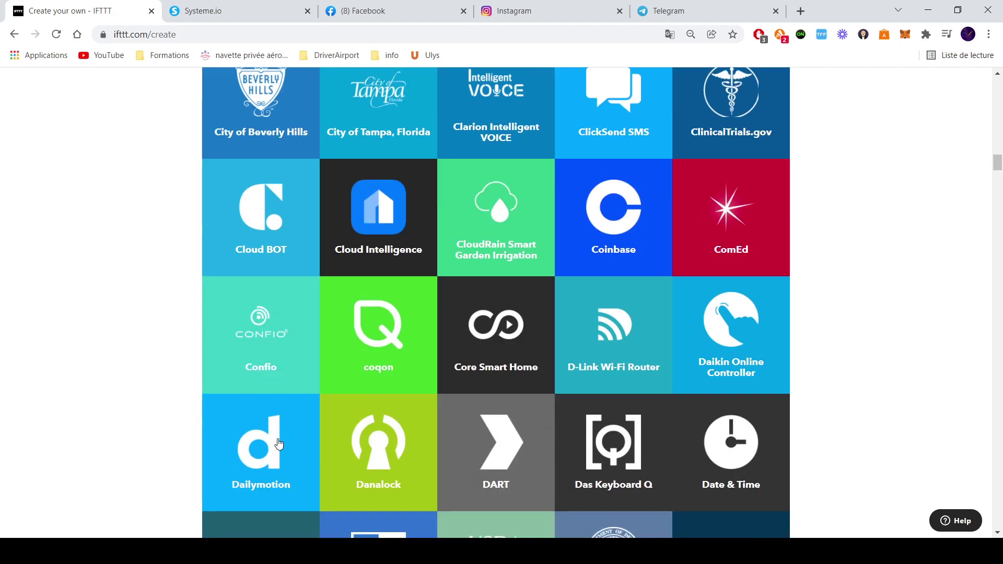
{"action": "scroll", "coordinate": [282, 441], "scroll_direction": "down", "scroll_amount": 4}
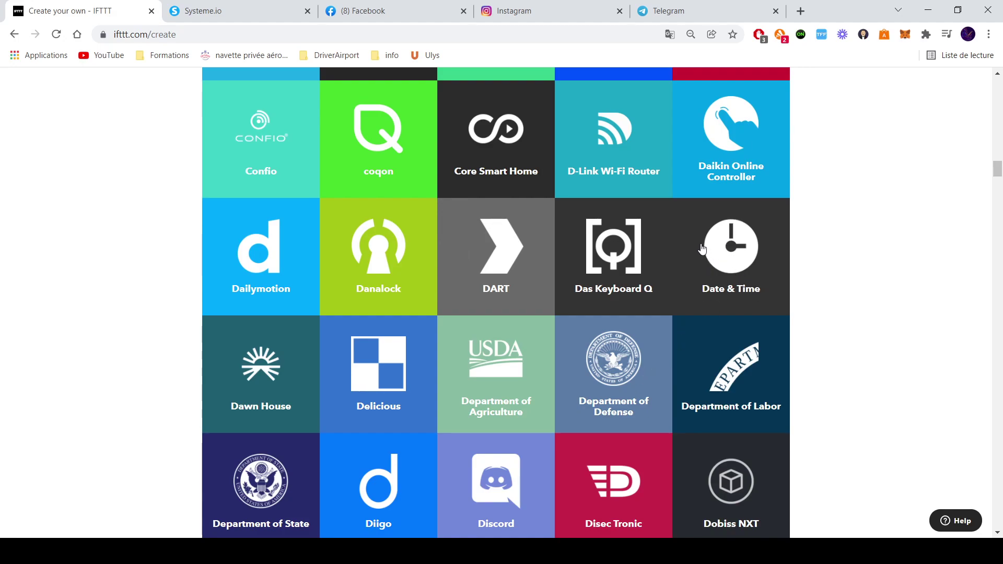
{"action": "scroll", "coordinate": [703, 284], "scroll_direction": "down", "scroll_amount": 3}
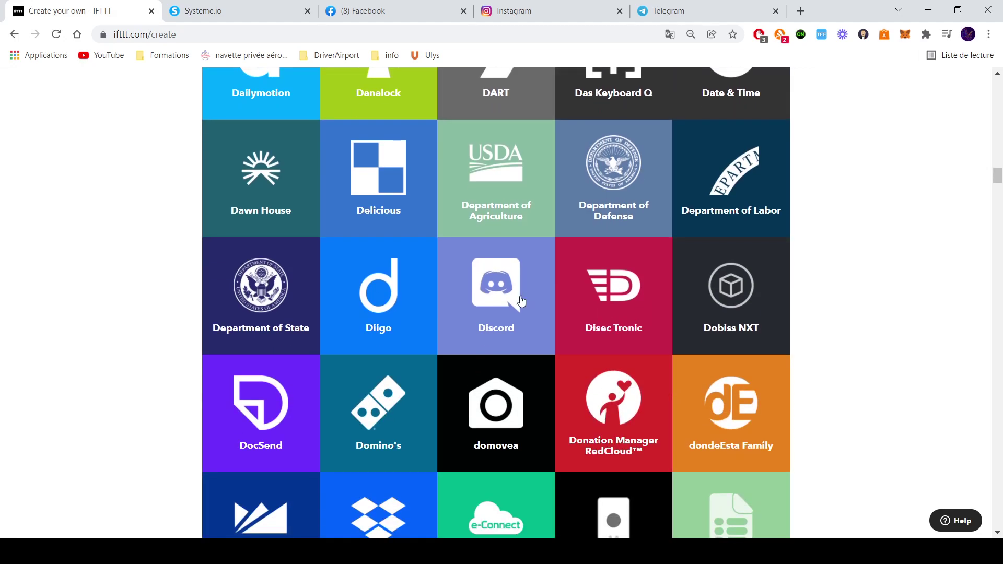
{"action": "scroll", "coordinate": [519, 300], "scroll_direction": "down", "scroll_amount": 3}
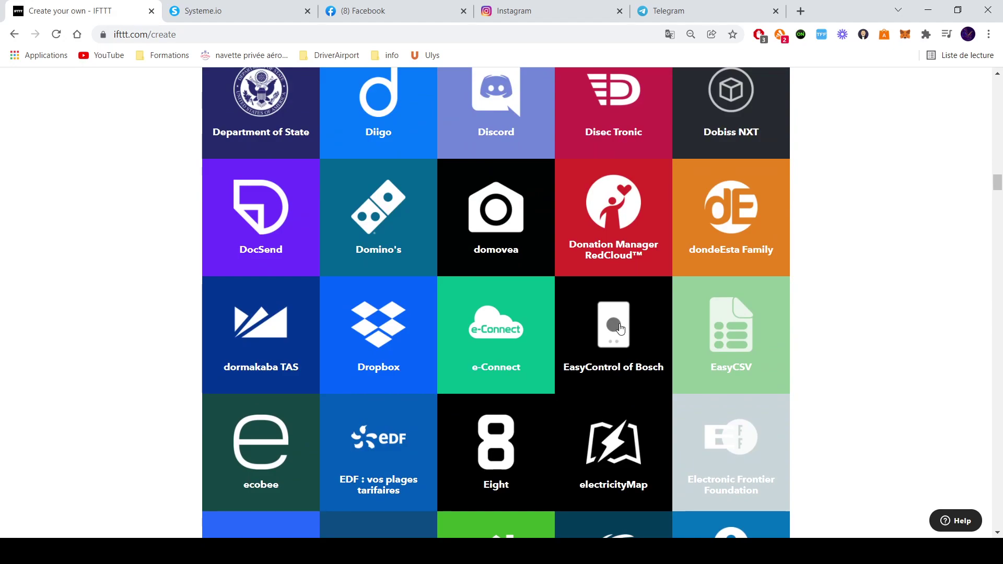
{"action": "scroll", "coordinate": [455, 358], "scroll_direction": "down", "scroll_amount": 2}
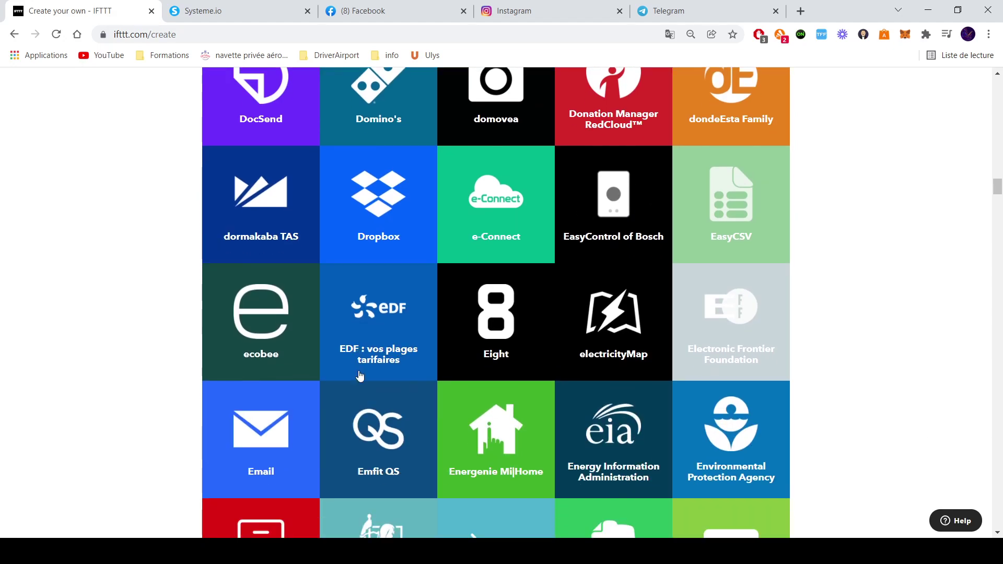
{"action": "left_click", "coordinate": [378, 323]}
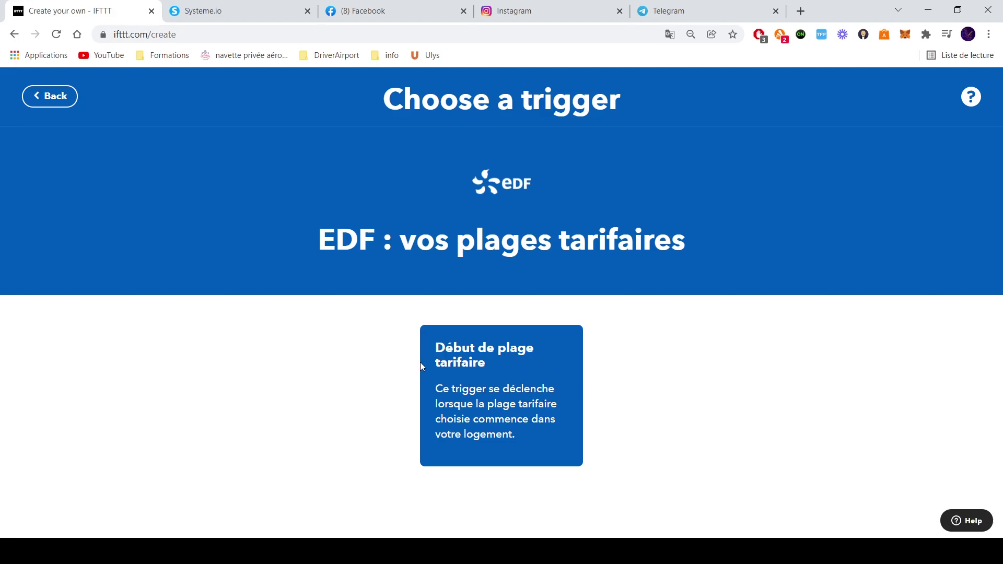
- Back out of the EDF trigger and cancel the applet creation to return to My Applets
{"action": "left_click", "coordinate": [30, 97]}
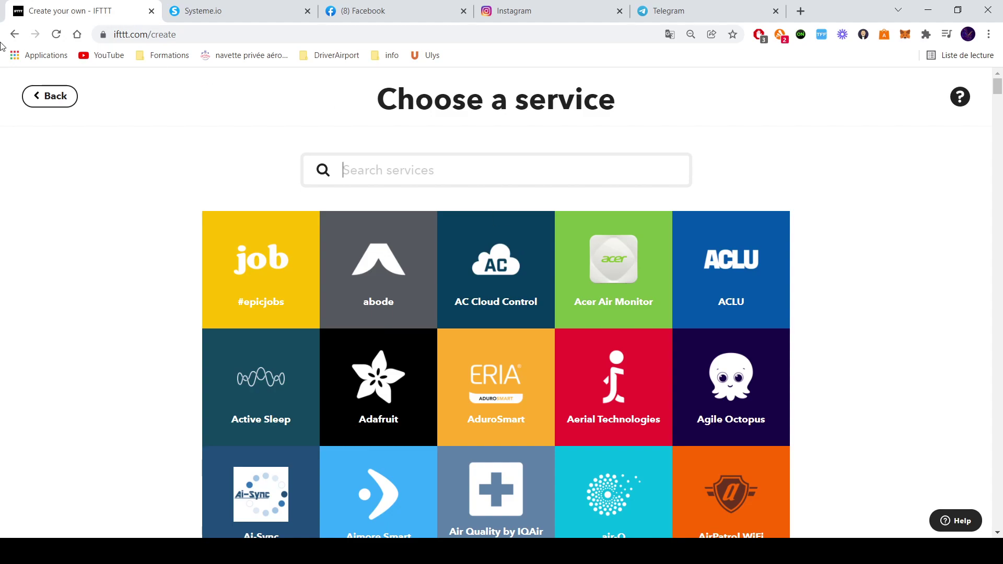
{"action": "left_click", "coordinate": [38, 104]}
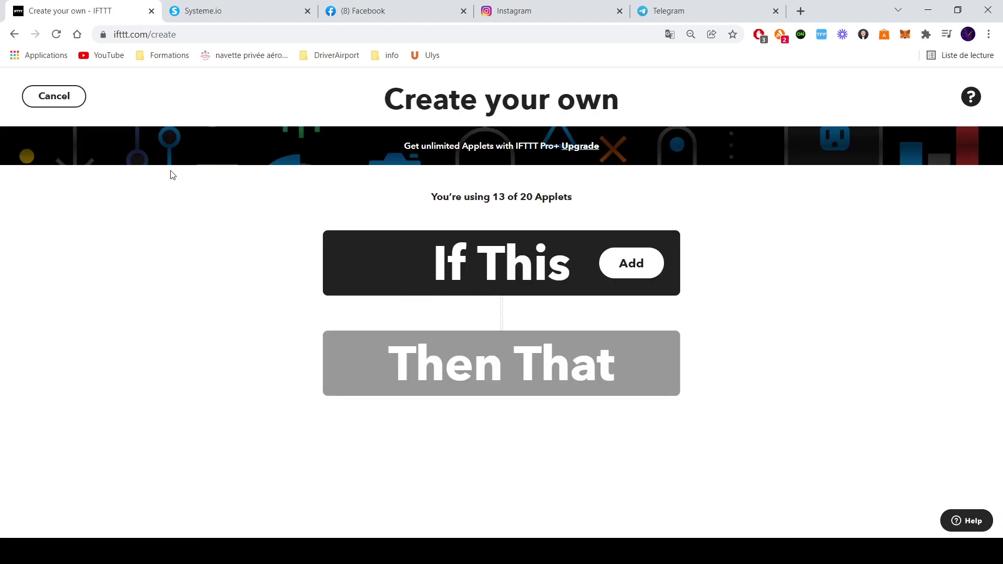
{"action": "left_click", "coordinate": [65, 100]}
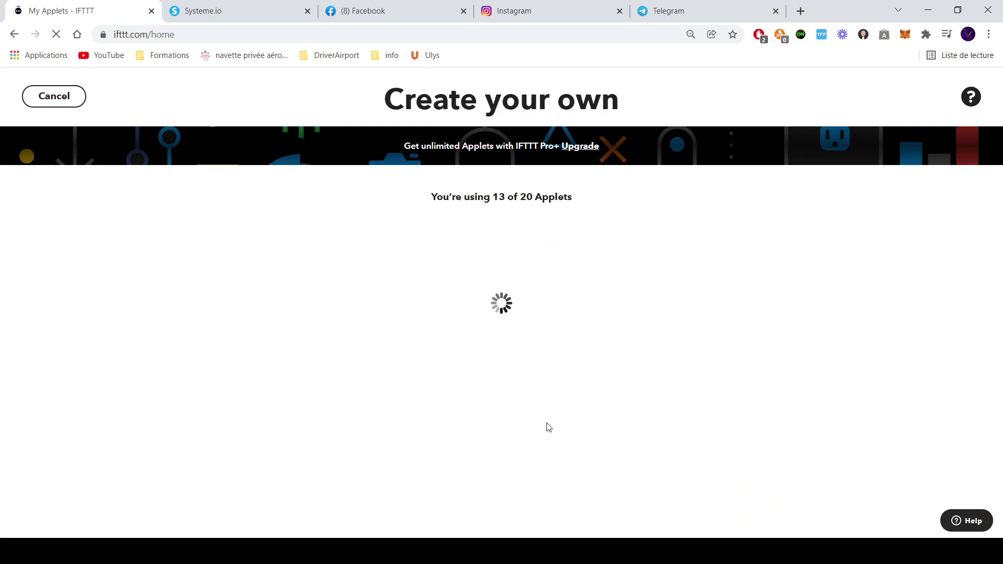
- Find the Vidéo YT vers Tele applet, open its page to view it and return to My Applets
{"action": "scroll", "coordinate": [679, 344], "scroll_direction": "down", "scroll_amount": 3}
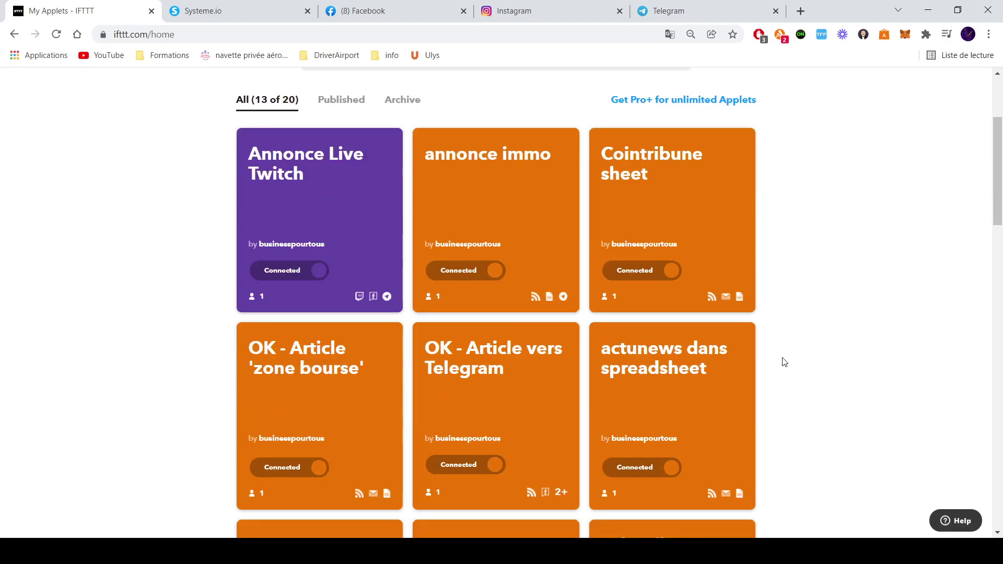
{"action": "scroll", "coordinate": [773, 381], "scroll_direction": "down", "scroll_amount": 10}
{"action": "scroll", "coordinate": [558, 359], "scroll_direction": "up", "scroll_amount": 1}
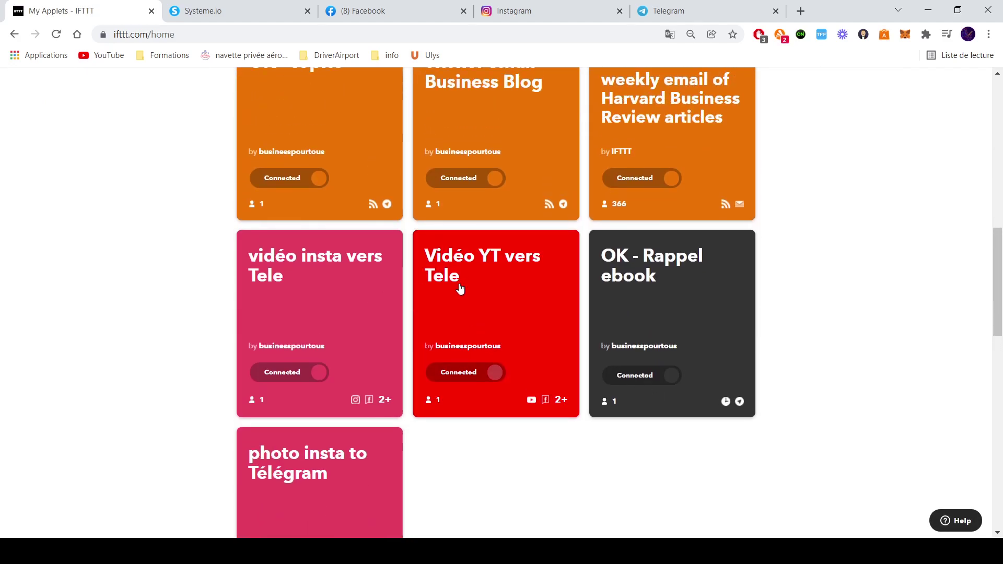
{"action": "left_click", "coordinate": [477, 272]}
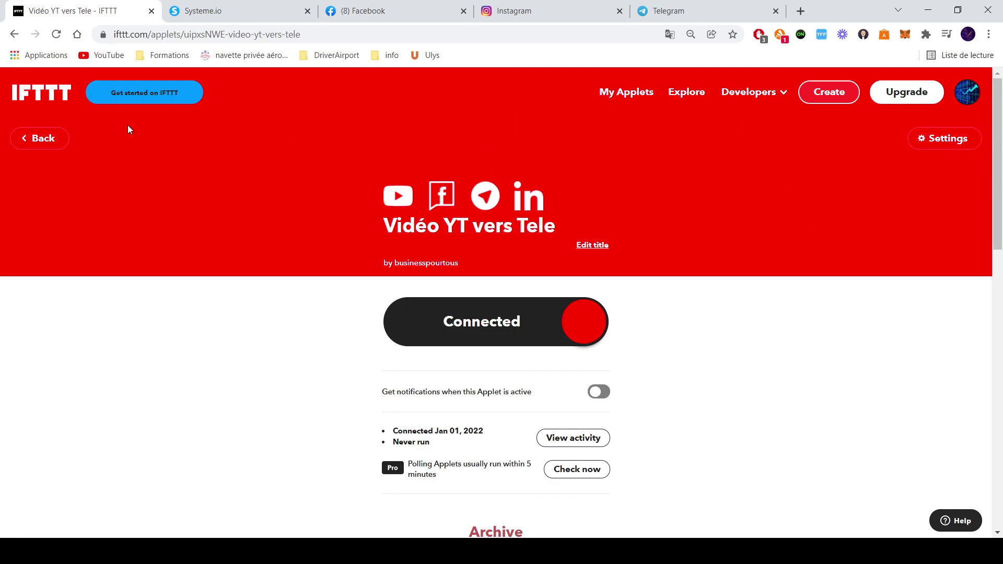
{"action": "left_click", "coordinate": [41, 137]}
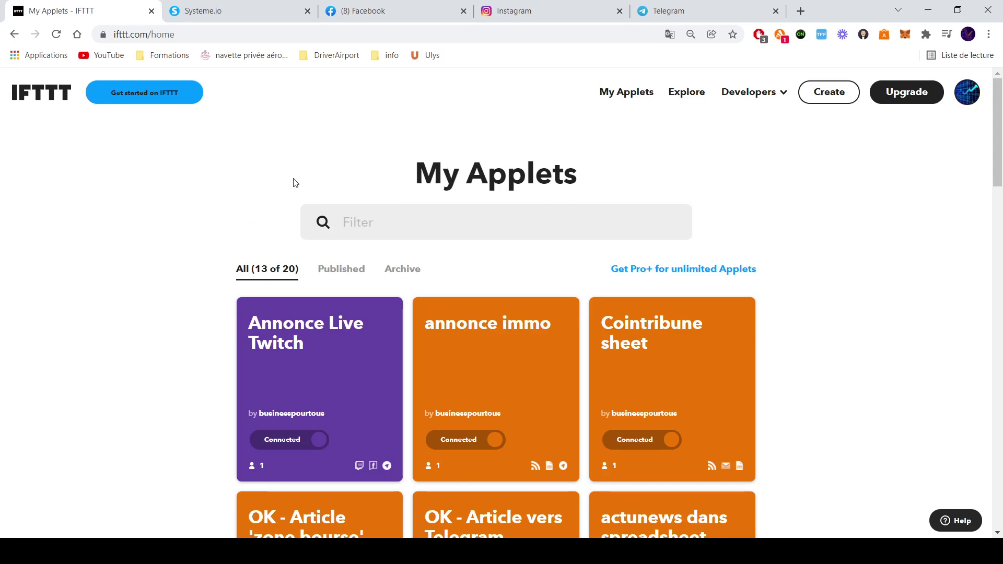
- Look through the connected applets in My Applets, from Annonce Live Twitch to OK - Topito and the video applets
{"action": "scroll", "coordinate": [255, 222], "scroll_direction": "down", "scroll_amount": 2}
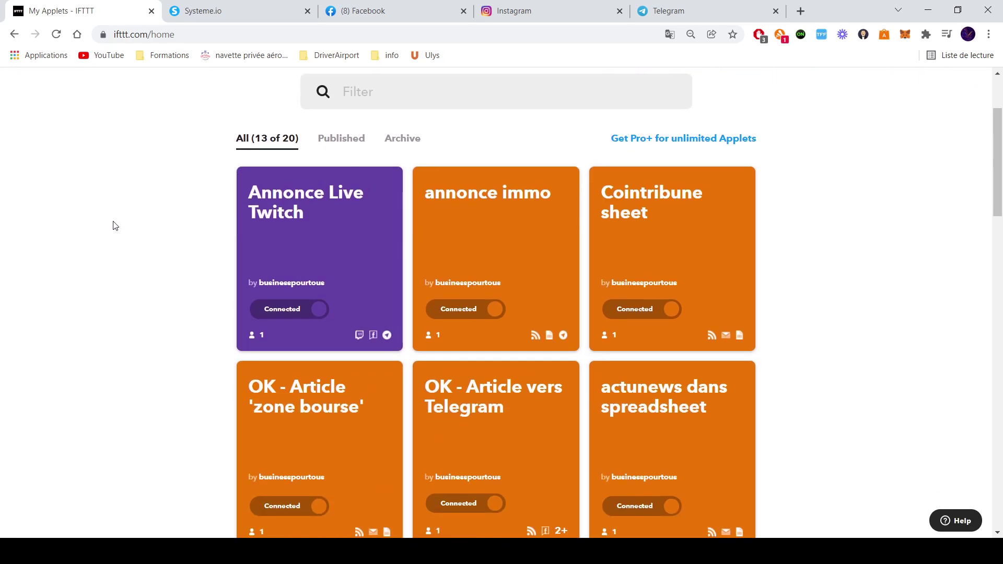
{"action": "scroll", "coordinate": [107, 244], "scroll_direction": "down", "scroll_amount": 2}
{"action": "scroll", "coordinate": [108, 243], "scroll_direction": "up", "scroll_amount": 5}
{"action": "scroll", "coordinate": [108, 242], "scroll_direction": "down", "scroll_amount": 5}
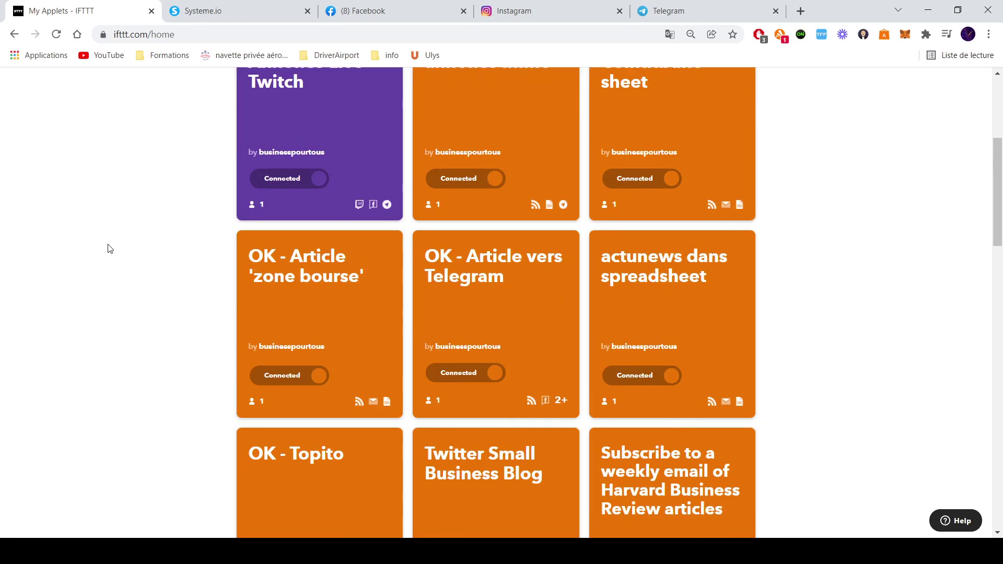
{"action": "scroll", "coordinate": [102, 256], "scroll_direction": "up", "scroll_amount": 1}
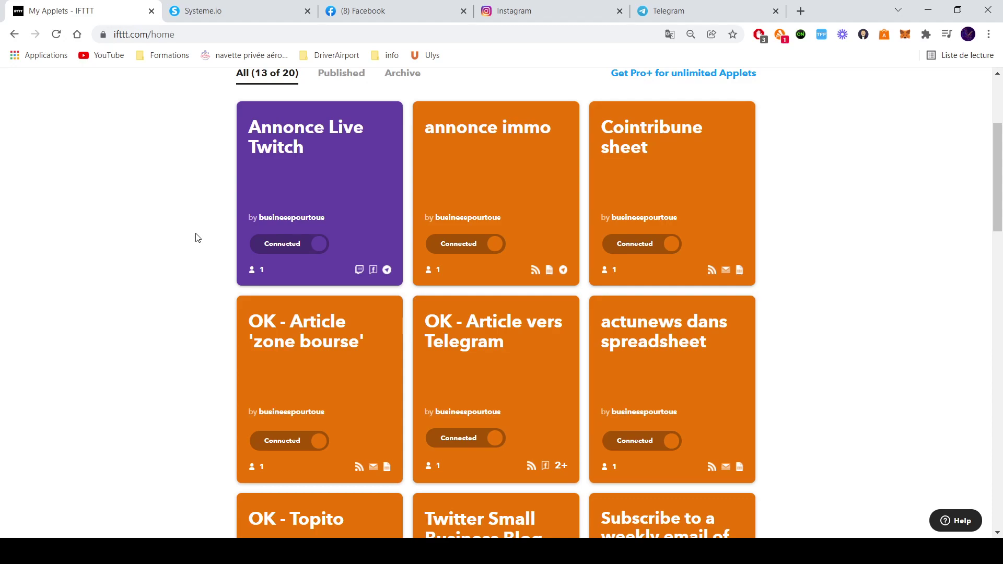
{"action": "scroll", "coordinate": [302, 340], "scroll_direction": "down", "scroll_amount": 2}
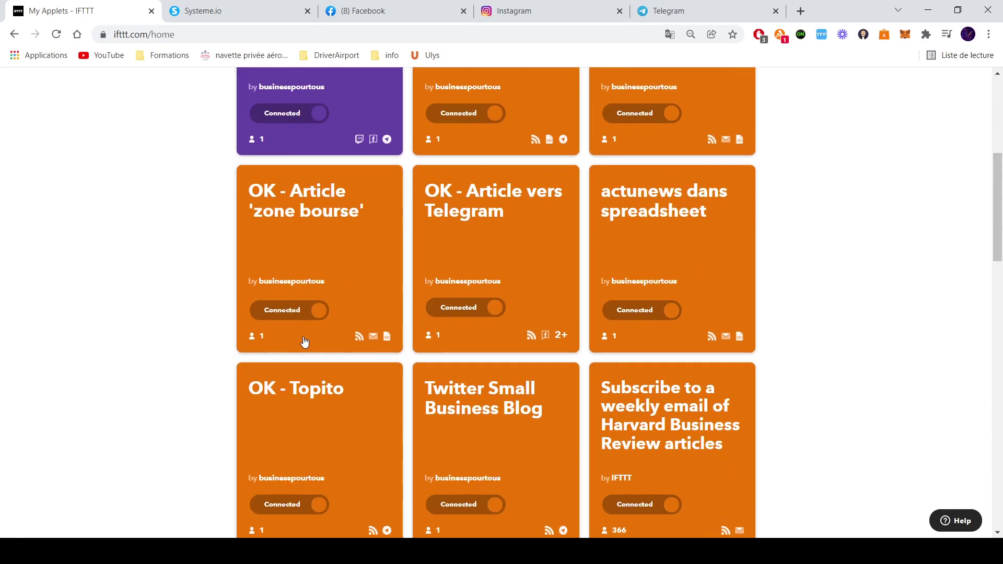
{"action": "scroll", "coordinate": [302, 332], "scroll_direction": "down", "scroll_amount": 1}
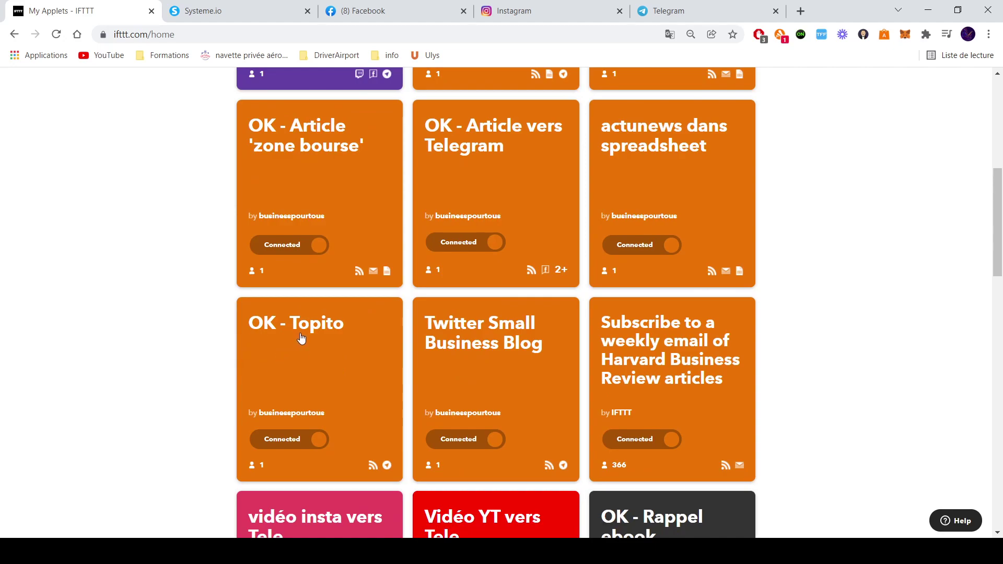
{"action": "scroll", "coordinate": [299, 336], "scroll_direction": "down", "scroll_amount": 2}
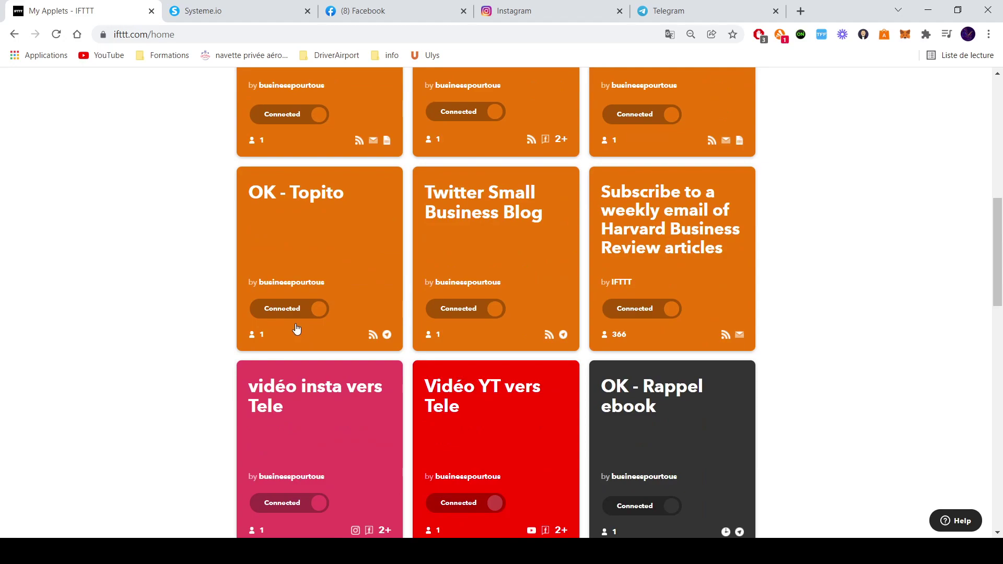
{"action": "scroll", "coordinate": [296, 331], "scroll_direction": "up", "scroll_amount": 2}
{"action": "scroll", "coordinate": [295, 328], "scroll_direction": "up", "scroll_amount": 1}
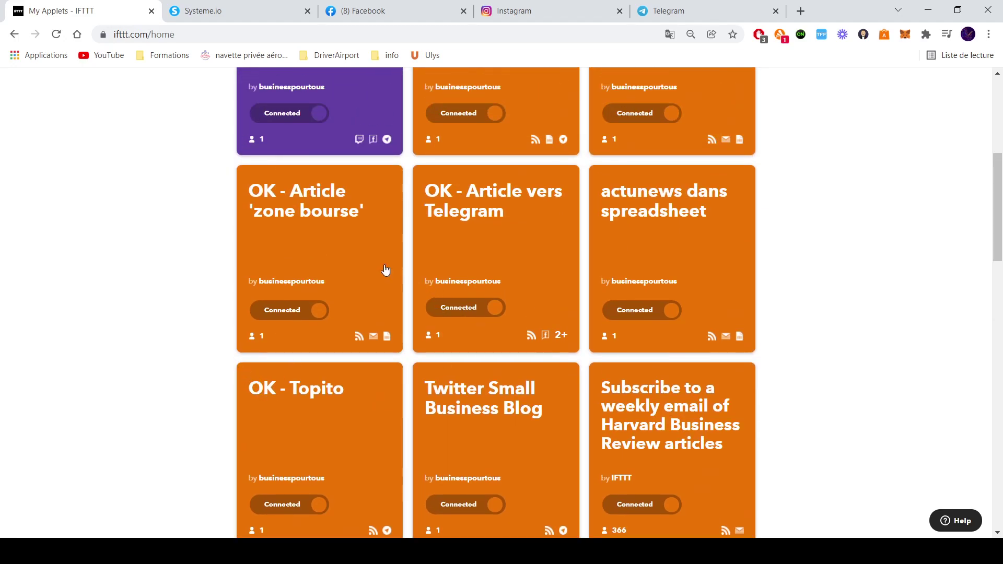
- Switch to Telegram, open the Topito channel and look through its automatically posted articles
{"action": "left_click", "coordinate": [696, 19]}
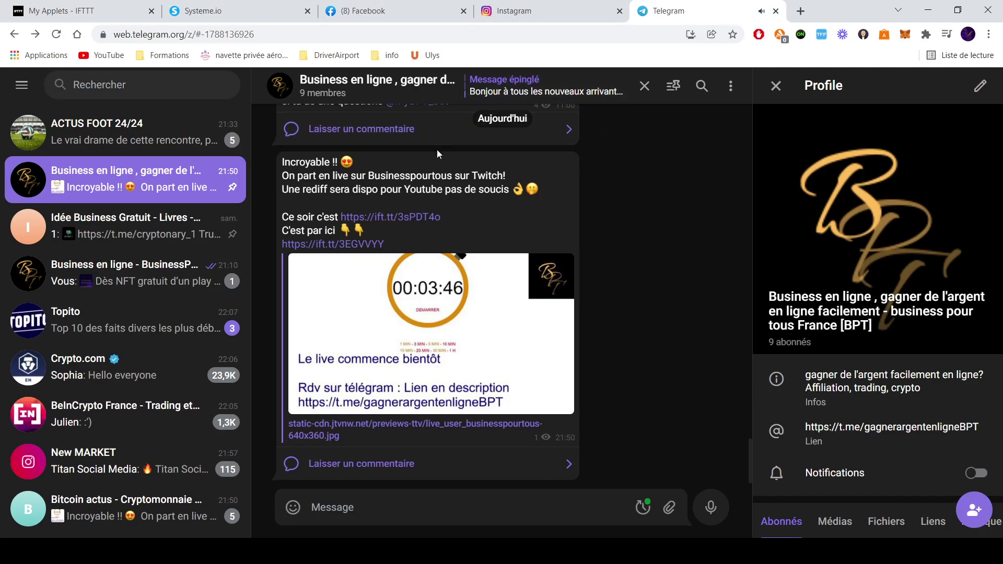
{"action": "left_click", "coordinate": [196, 328]}
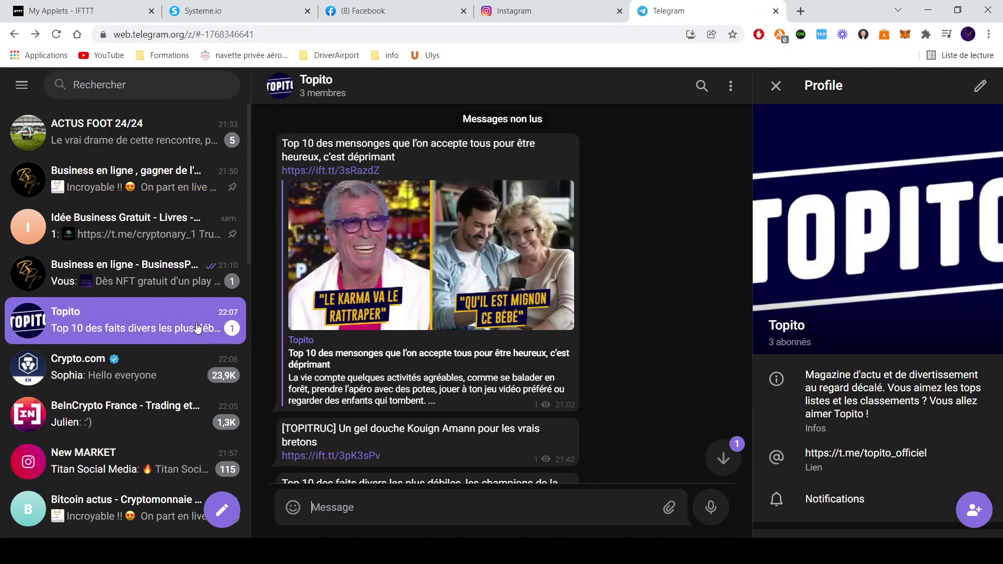
{"action": "scroll", "coordinate": [546, 361], "scroll_direction": "down", "scroll_amount": 1}
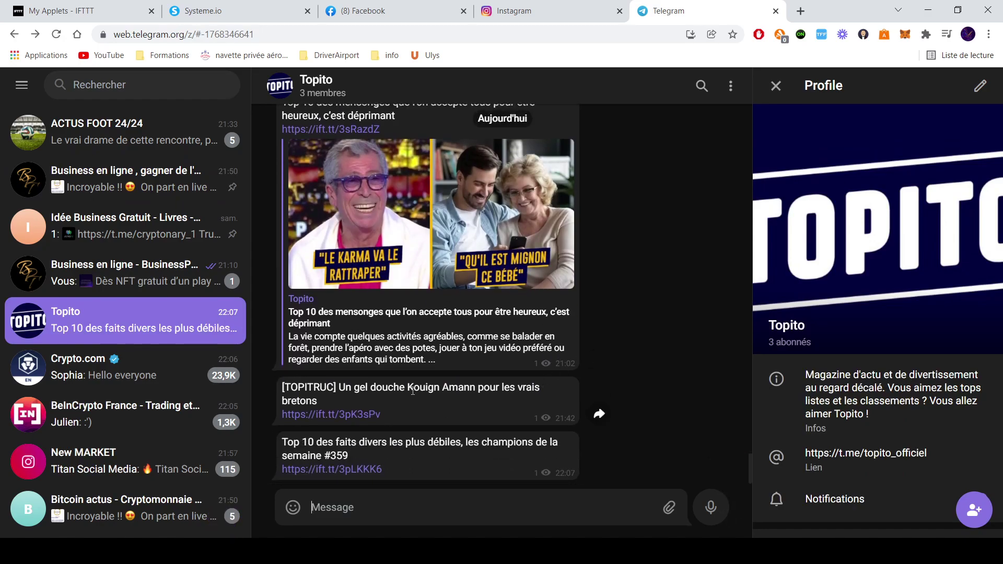
{"action": "scroll", "coordinate": [412, 391], "scroll_direction": "up", "scroll_amount": 15}
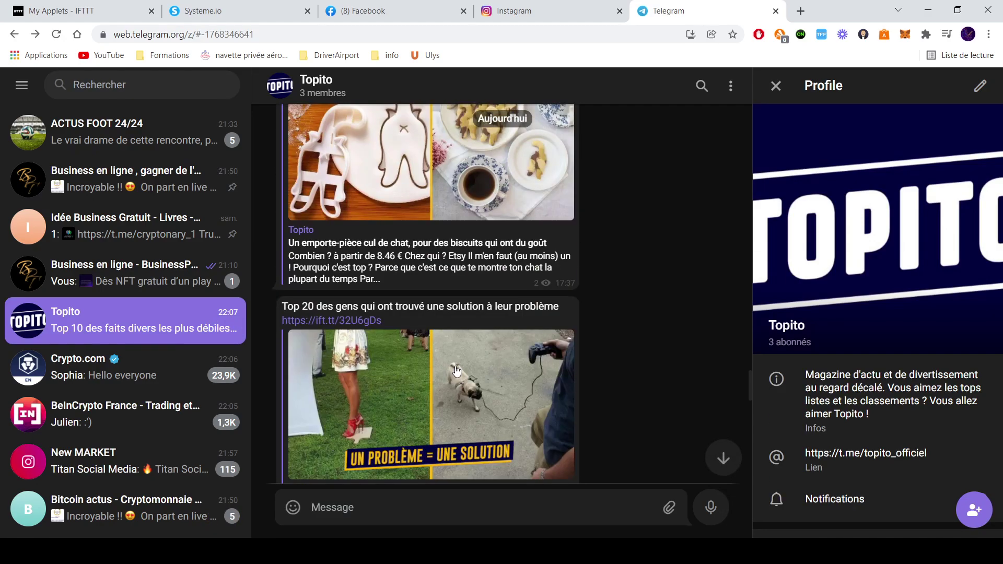
{"action": "scroll", "coordinate": [455, 366], "scroll_direction": "up", "scroll_amount": 5}
{"action": "scroll", "coordinate": [453, 347], "scroll_direction": "down", "scroll_amount": 5}
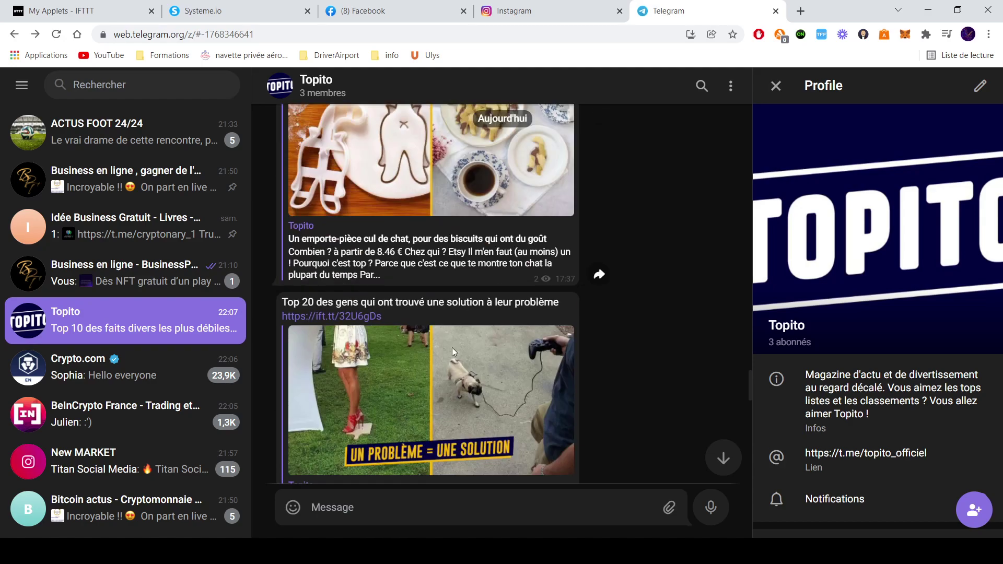
- Read Topito's latest automatically posted articles and open the ACTUS FOOT 24/24 channel to view its recent posts
{"action": "scroll", "coordinate": [452, 346], "scroll_direction": "down", "scroll_amount": 15}
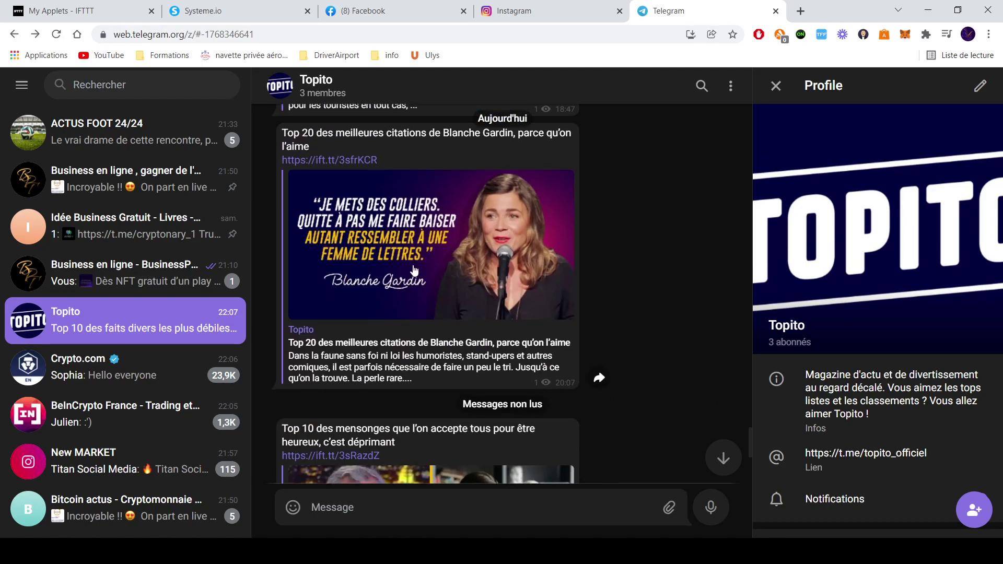
{"action": "scroll", "coordinate": [428, 222], "scroll_direction": "down", "scroll_amount": 6}
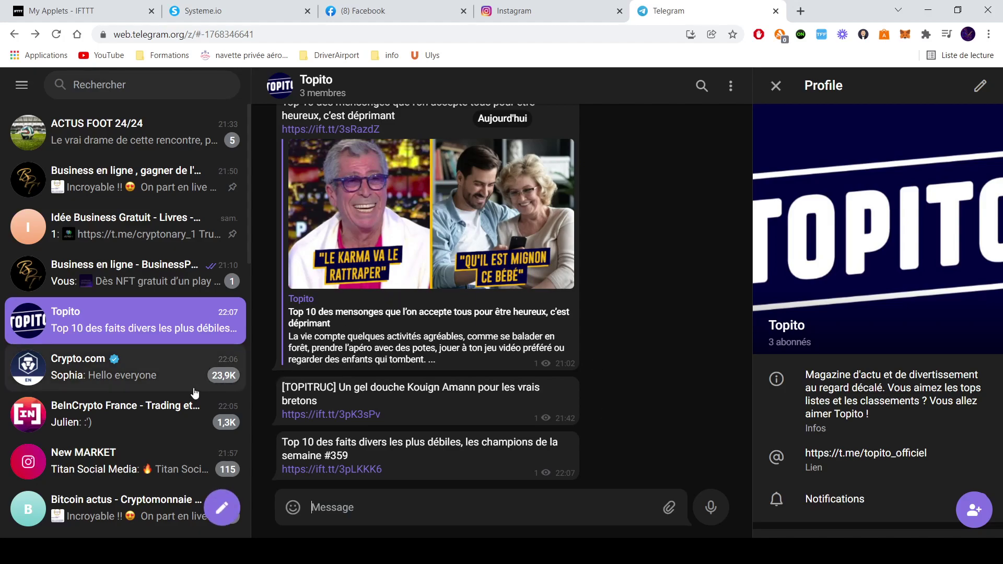
{"action": "left_click", "coordinate": [130, 152]}
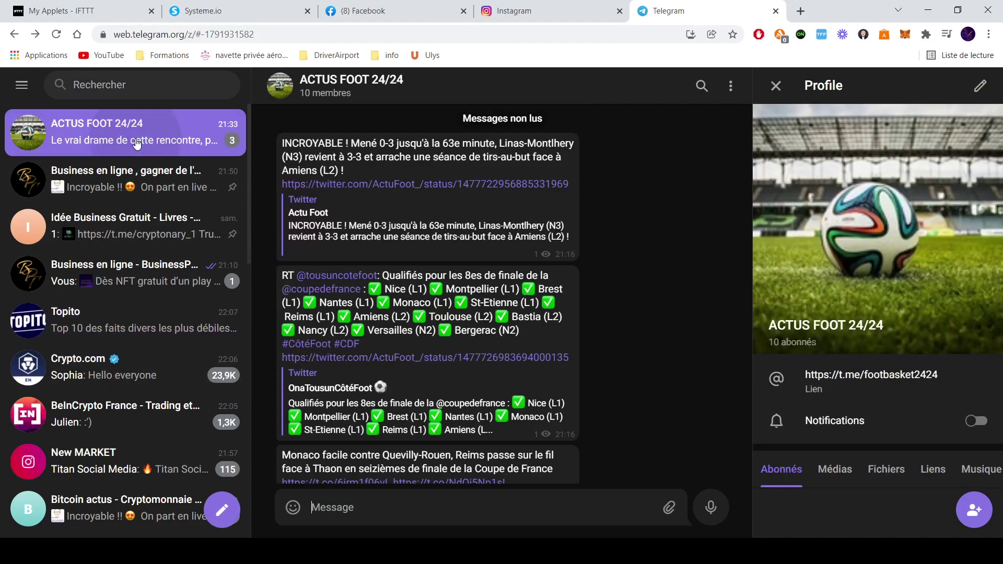
{"action": "scroll", "coordinate": [715, 397], "scroll_direction": "up", "scroll_amount": 5}
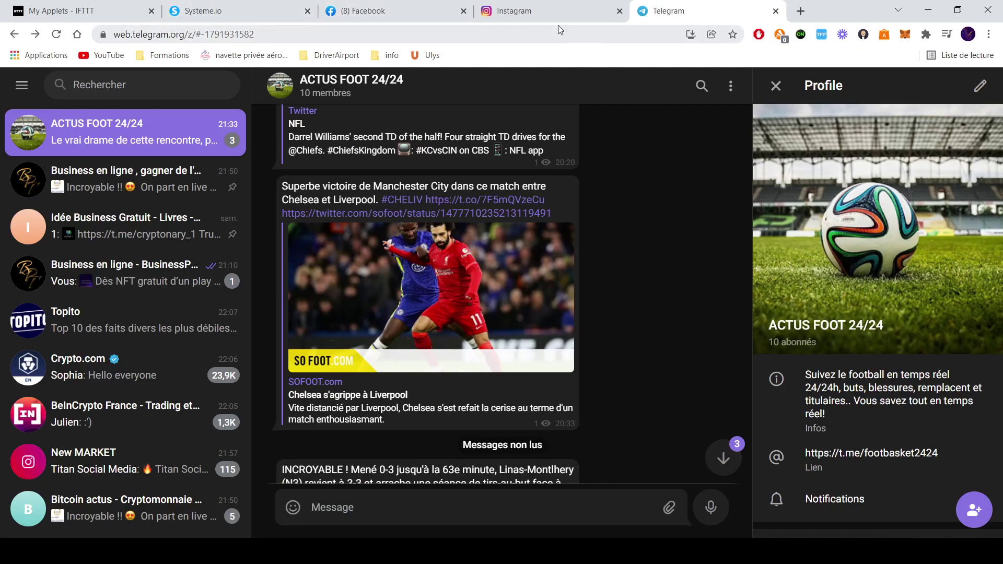
- Switch to IFTTT and look over all the connected applets in My Applets, down to the Instagram and YouTube ones
{"action": "left_click", "coordinate": [78, 11]}
{"action": "scroll", "coordinate": [606, 261], "scroll_direction": "up", "scroll_amount": 6}
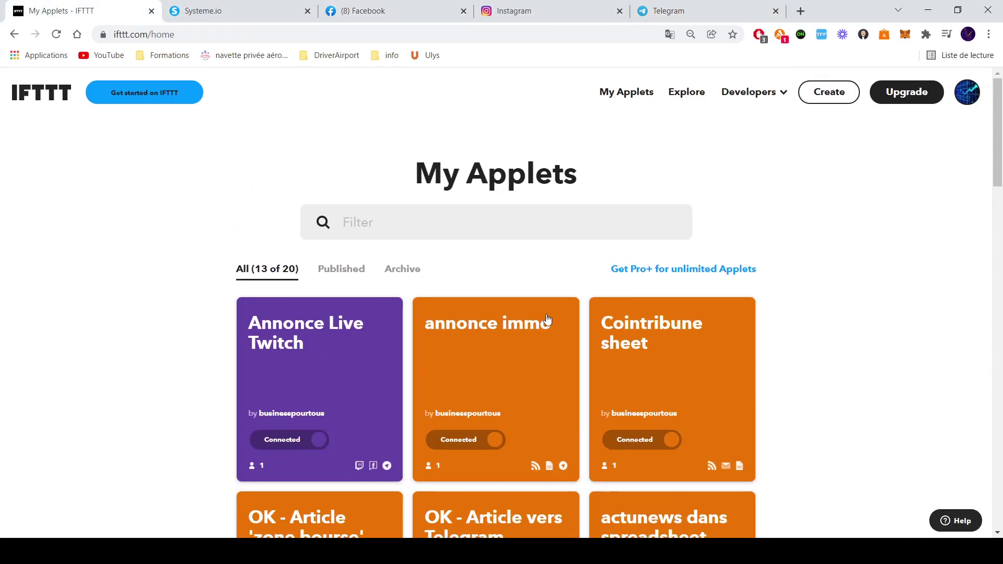
{"action": "scroll", "coordinate": [546, 319], "scroll_direction": "down", "scroll_amount": 5}
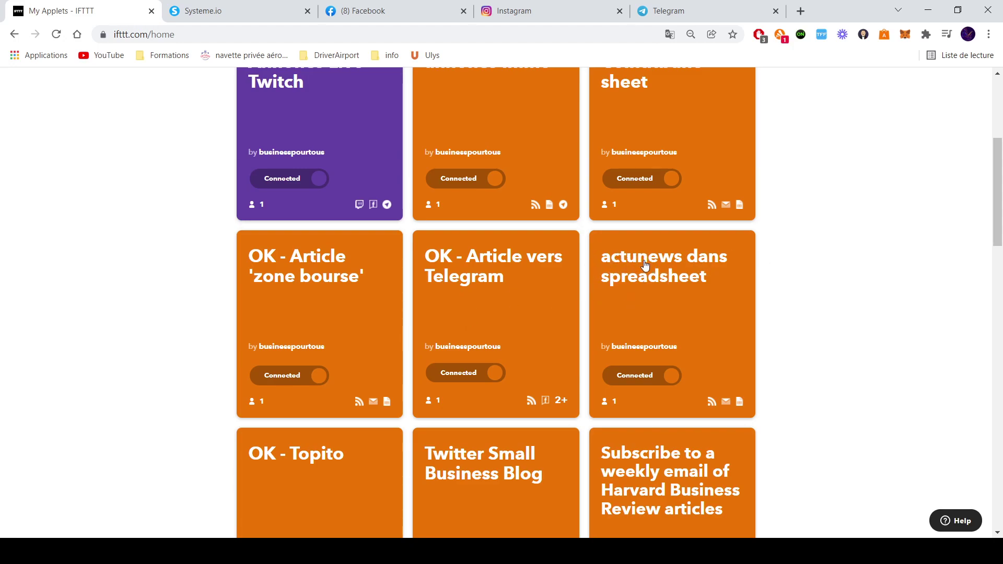
{"action": "scroll", "coordinate": [621, 269], "scroll_direction": "down", "scroll_amount": 1}
{"action": "scroll", "coordinate": [620, 269], "scroll_direction": "down", "scroll_amount": 1}
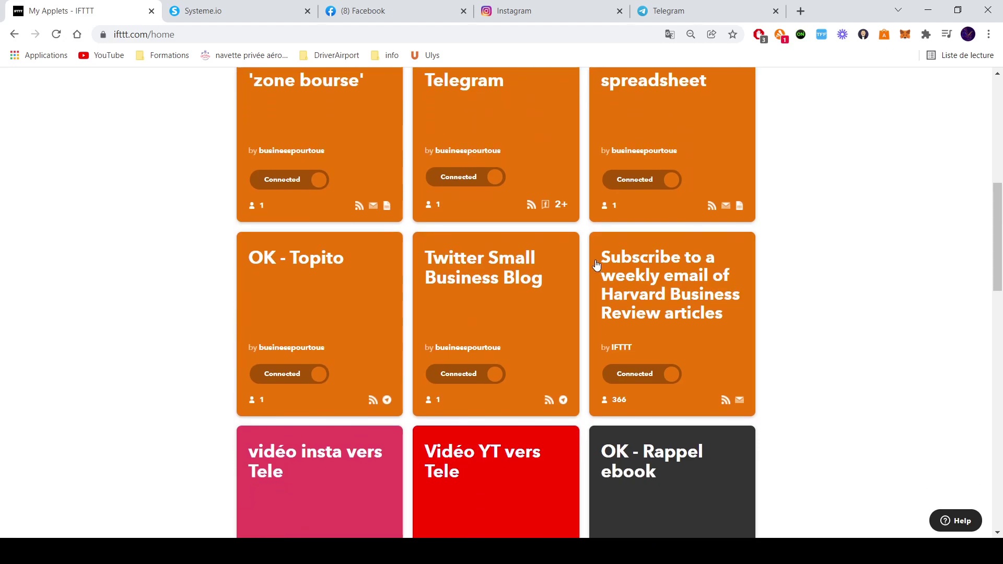
{"action": "scroll", "coordinate": [588, 261], "scroll_direction": "down", "scroll_amount": 2}
{"action": "scroll", "coordinate": [586, 258], "scroll_direction": "up", "scroll_amount": 4}
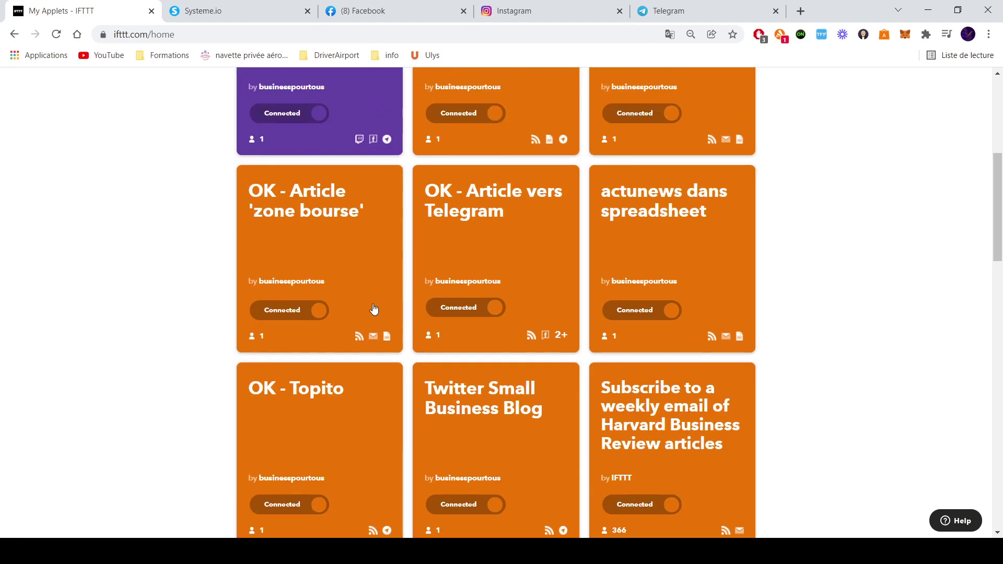
{"action": "scroll", "coordinate": [376, 307], "scroll_direction": "up", "scroll_amount": 3}
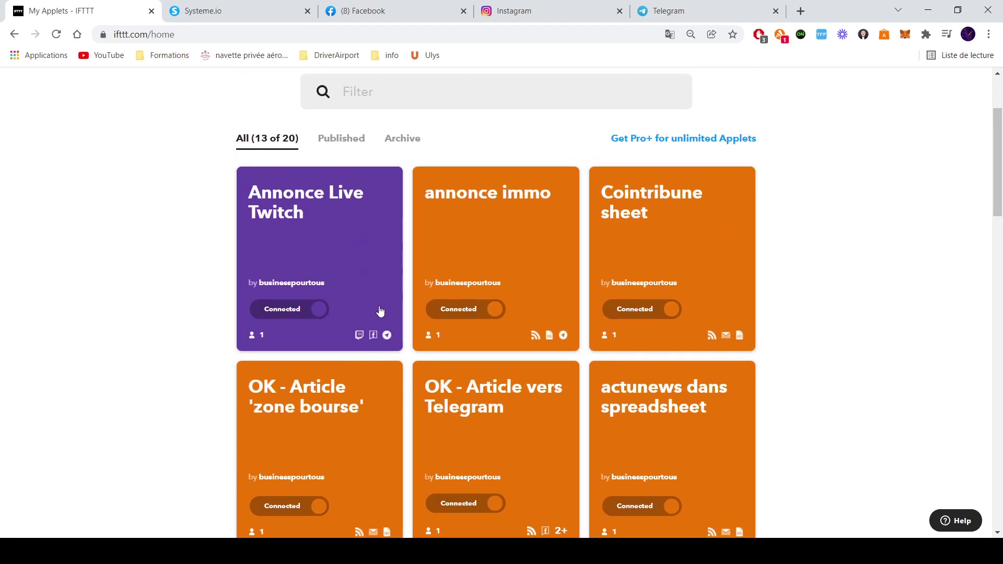
{"action": "scroll", "coordinate": [380, 314], "scroll_direction": "down", "scroll_amount": 2}
{"action": "scroll", "coordinate": [381, 316], "scroll_direction": "down", "scroll_amount": 5}
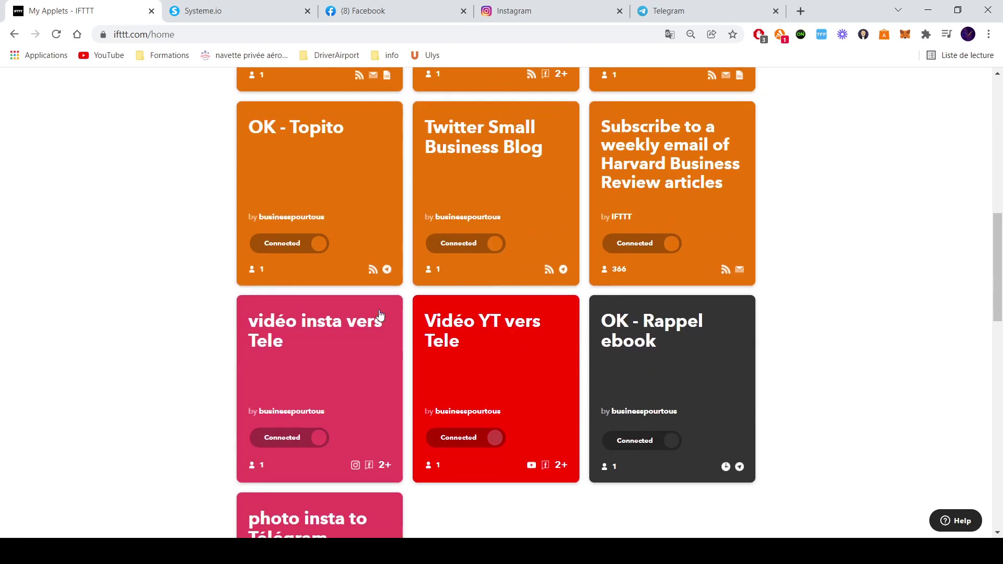
{"action": "scroll", "coordinate": [392, 314], "scroll_direction": "up", "scroll_amount": 5}
{"action": "scroll", "coordinate": [774, 337], "scroll_direction": "up", "scroll_amount": 4}
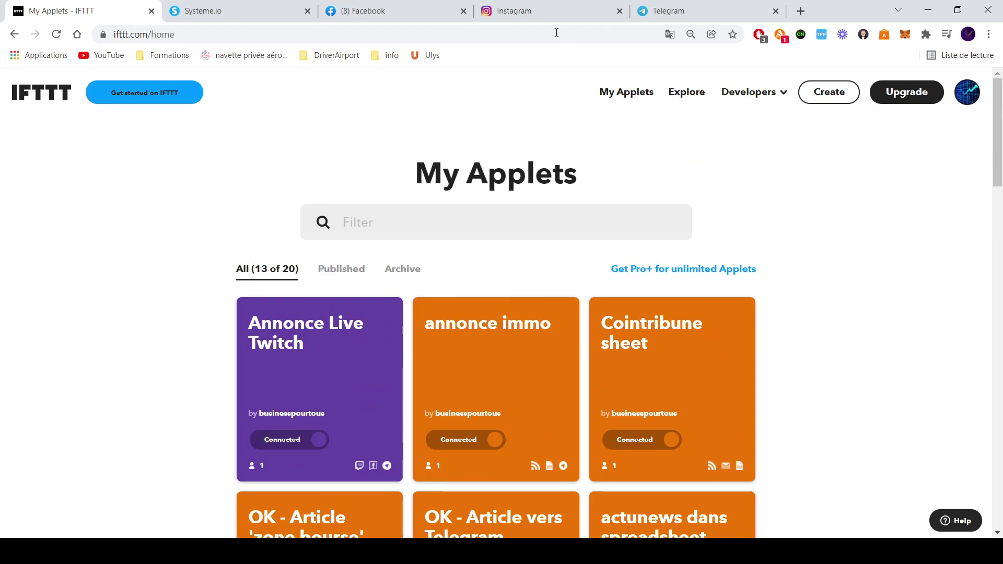
- Return to Telegram and examine the football news posts shared automatically in the ACTUS FOOT 24/24 channel
{"action": "left_click", "coordinate": [679, 12]}
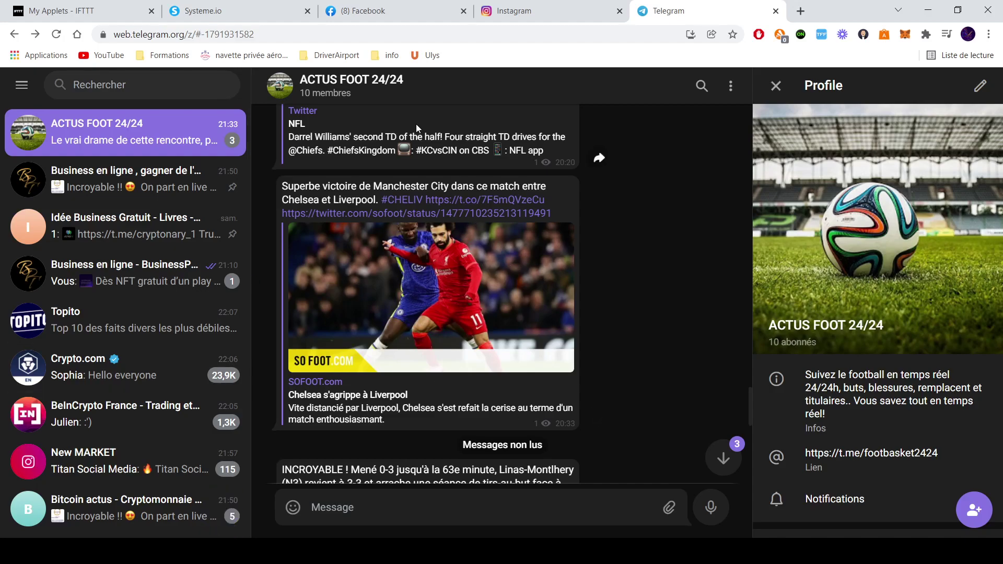
{"action": "scroll", "coordinate": [601, 365], "scroll_direction": "down", "scroll_amount": 10}
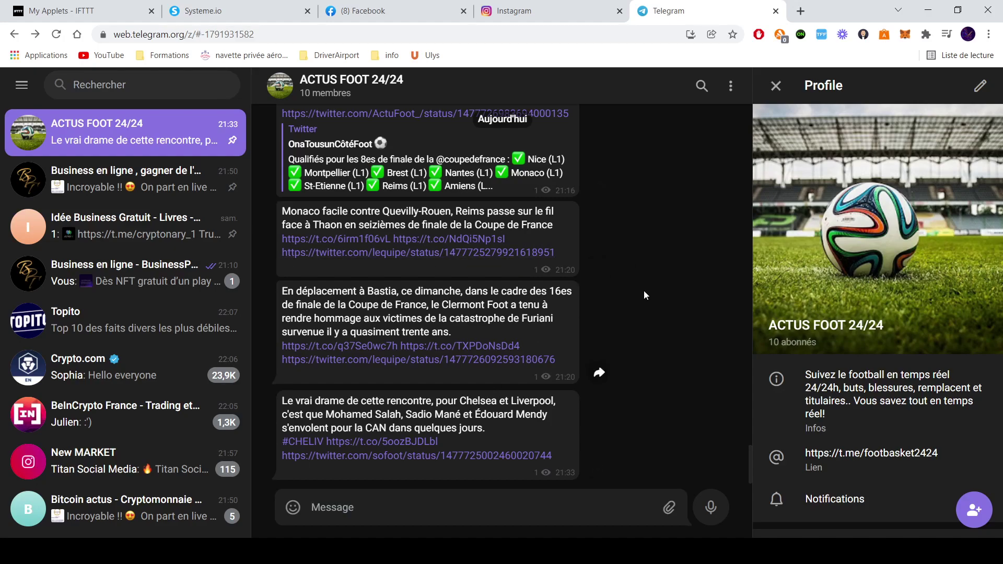
{"action": "scroll", "coordinate": [644, 290], "scroll_direction": "up", "scroll_amount": 15}
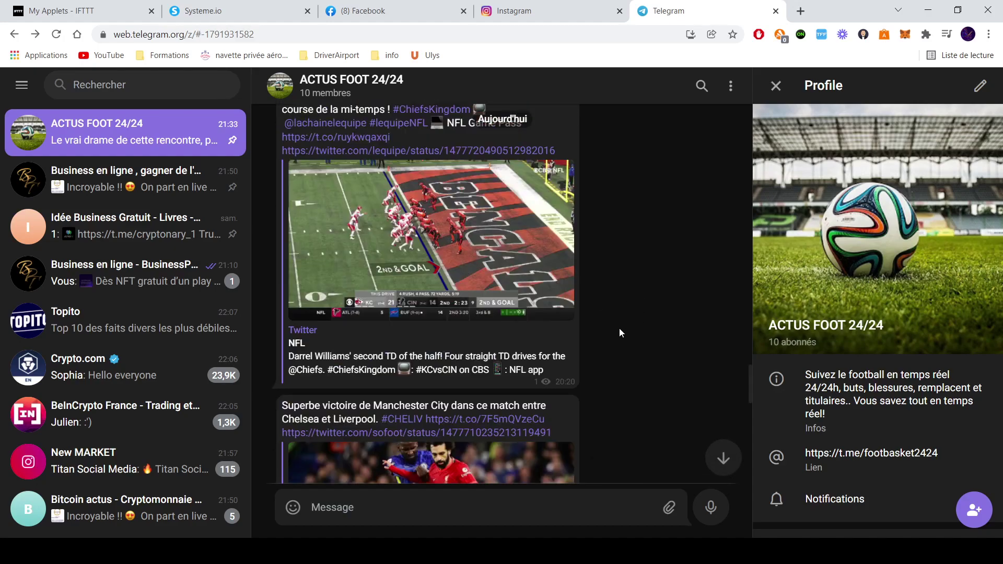
{"action": "scroll", "coordinate": [620, 326], "scroll_direction": "up", "scroll_amount": 15}
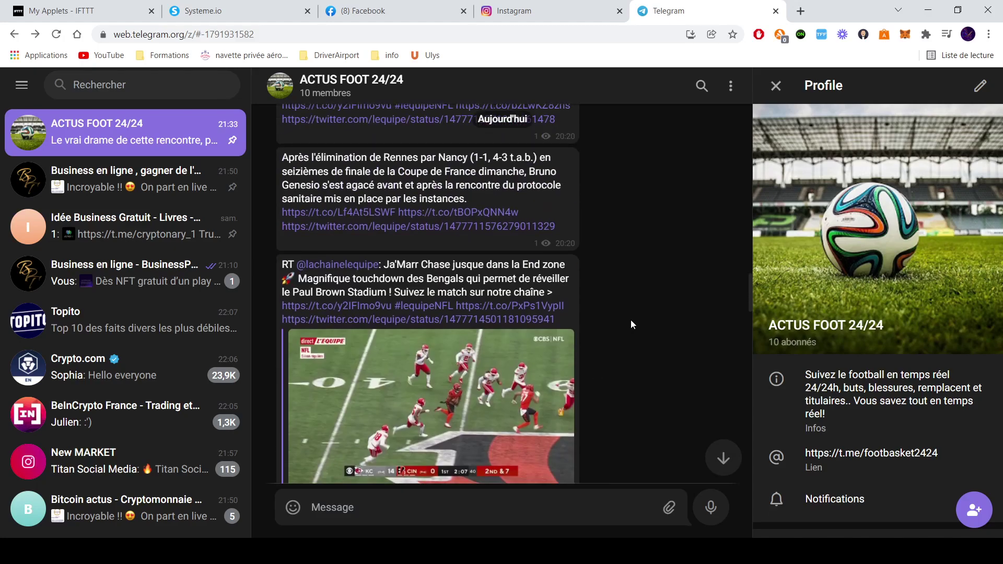
{"action": "scroll", "coordinate": [631, 319], "scroll_direction": "up", "scroll_amount": 5}
{"action": "scroll", "coordinate": [623, 320], "scroll_direction": "down", "scroll_amount": 15}
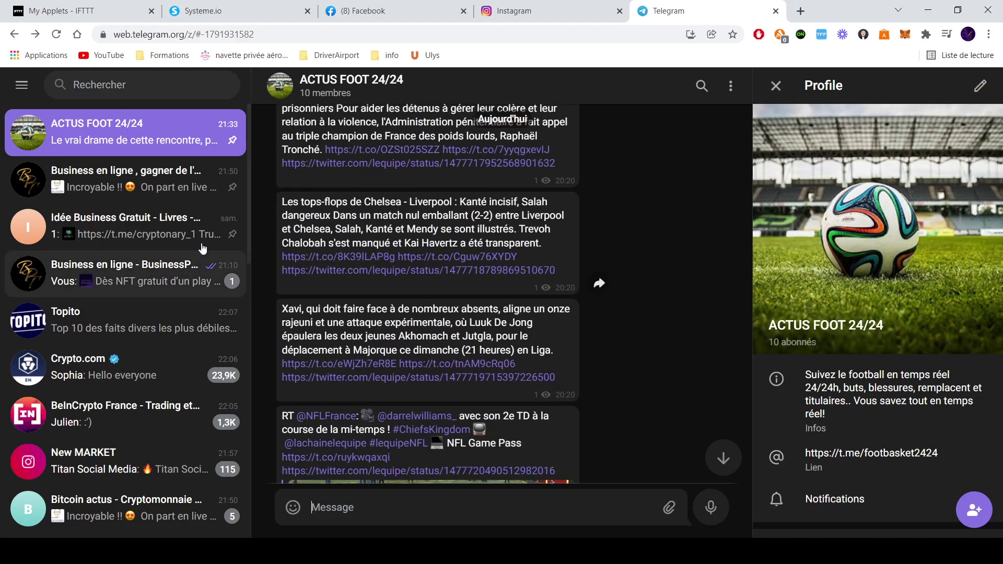
{"action": "scroll", "coordinate": [203, 247], "scroll_direction": "down", "scroll_amount": 4}
{"action": "scroll", "coordinate": [99, 227], "scroll_direction": "up", "scroll_amount": 4}
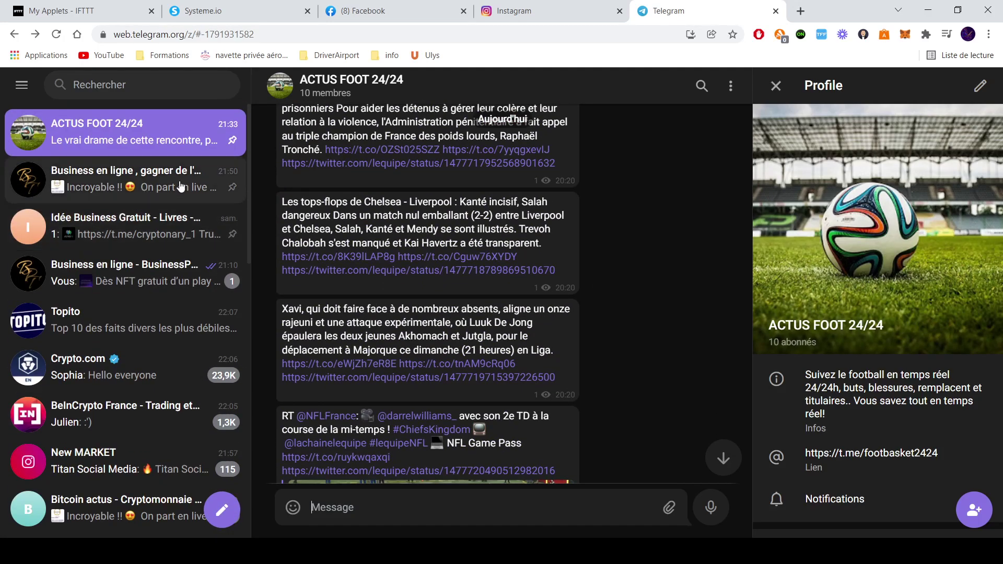
- Open the "Business en ligne , gagner de l'argent en ligne facilement" channel and look through its automated posts
{"action": "left_click", "coordinate": [125, 178]}
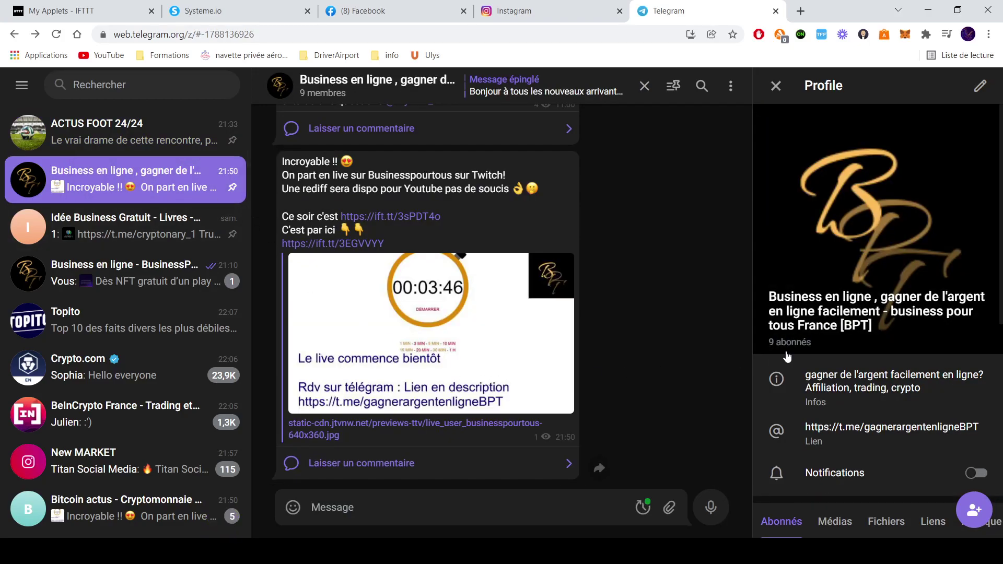
{"action": "scroll", "coordinate": [682, 390], "scroll_direction": "up", "scroll_amount": 10}
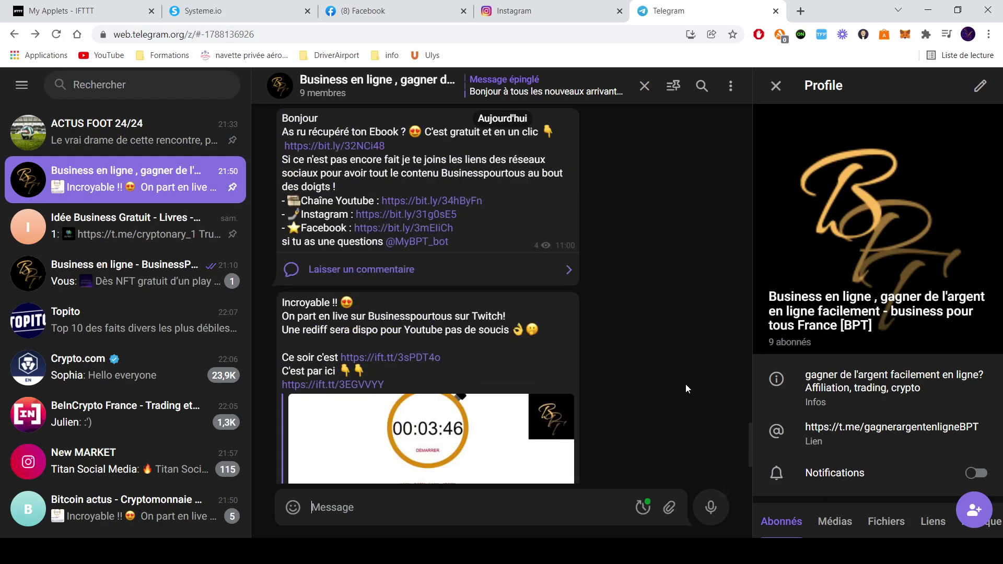
{"action": "scroll", "coordinate": [684, 381], "scroll_direction": "up", "scroll_amount": 2}
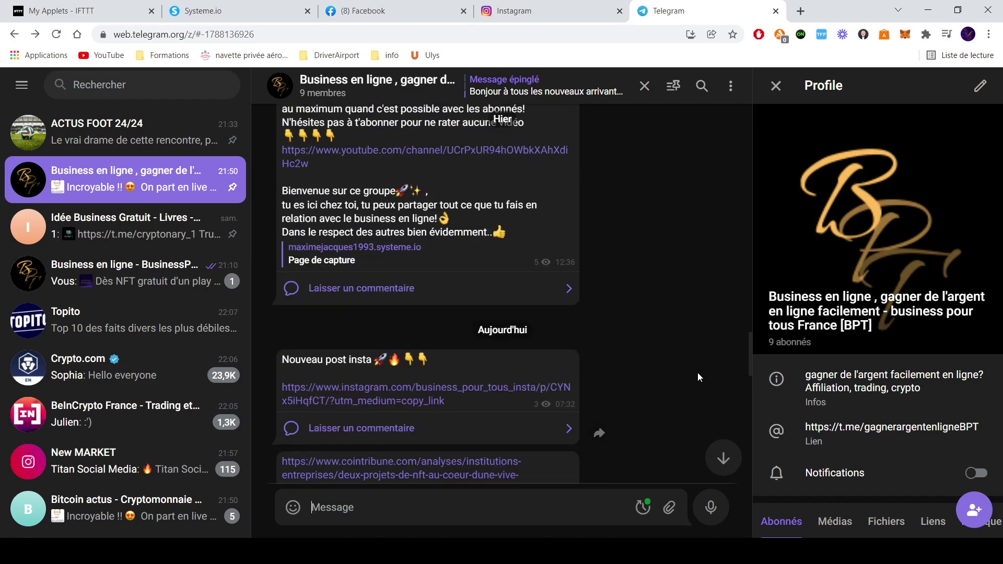
{"action": "scroll", "coordinate": [676, 336], "scroll_direction": "down", "scroll_amount": 5}
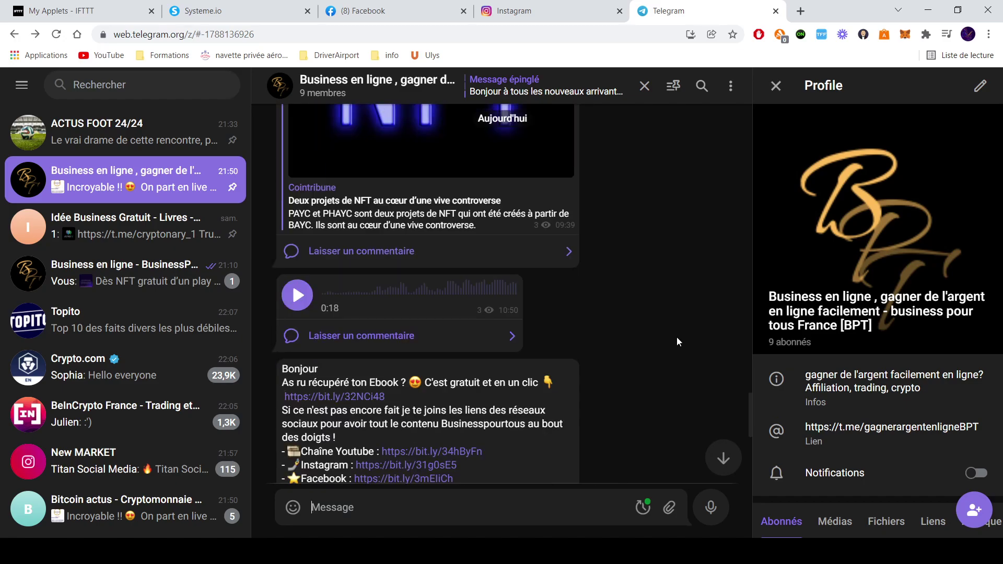
{"action": "scroll", "coordinate": [436, 305], "scroll_direction": "up", "scroll_amount": 8}
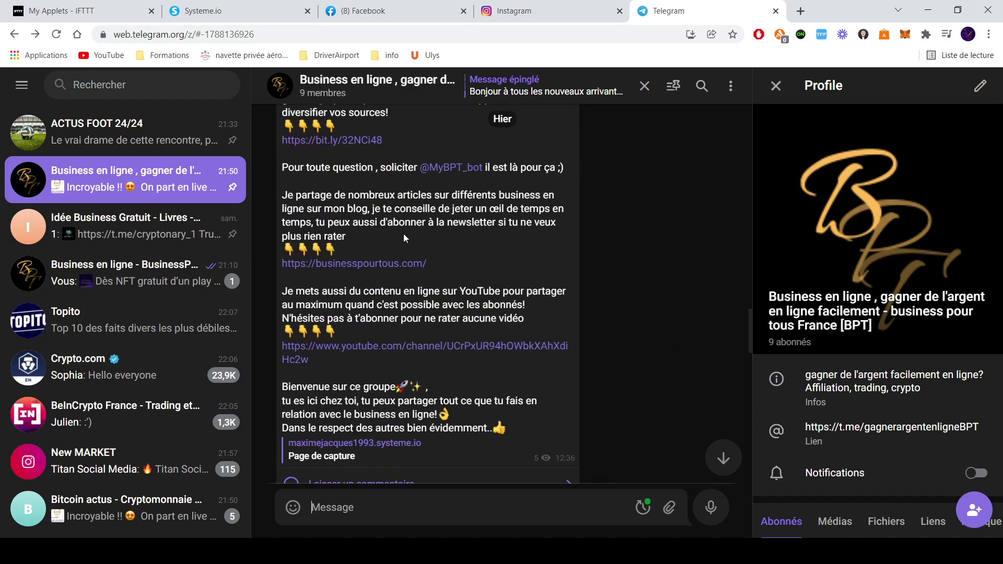
{"action": "scroll", "coordinate": [403, 234], "scroll_direction": "down", "scroll_amount": 5}
{"action": "scroll", "coordinate": [406, 236], "scroll_direction": "up", "scroll_amount": 8}
{"action": "scroll", "coordinate": [406, 242], "scroll_direction": "down", "scroll_amount": 10}
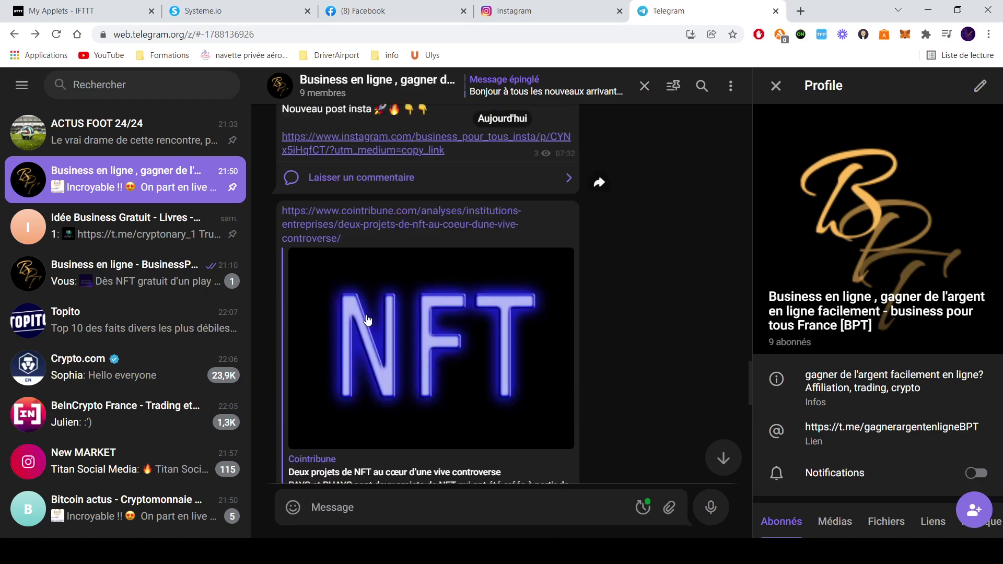
{"action": "scroll", "coordinate": [400, 367], "scroll_direction": "down", "scroll_amount": 5}
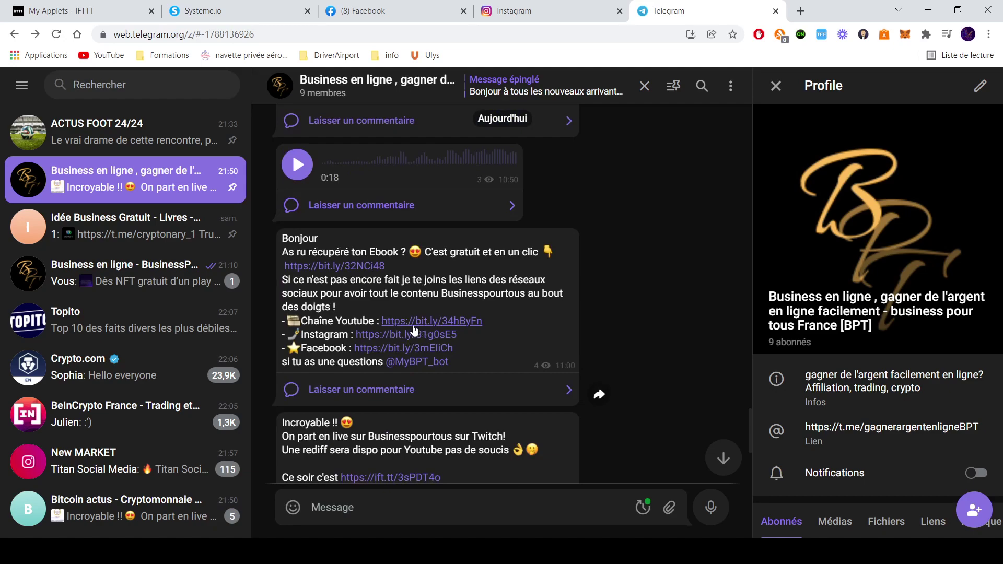
{"action": "scroll", "coordinate": [402, 350], "scroll_direction": "down", "scroll_amount": 3}
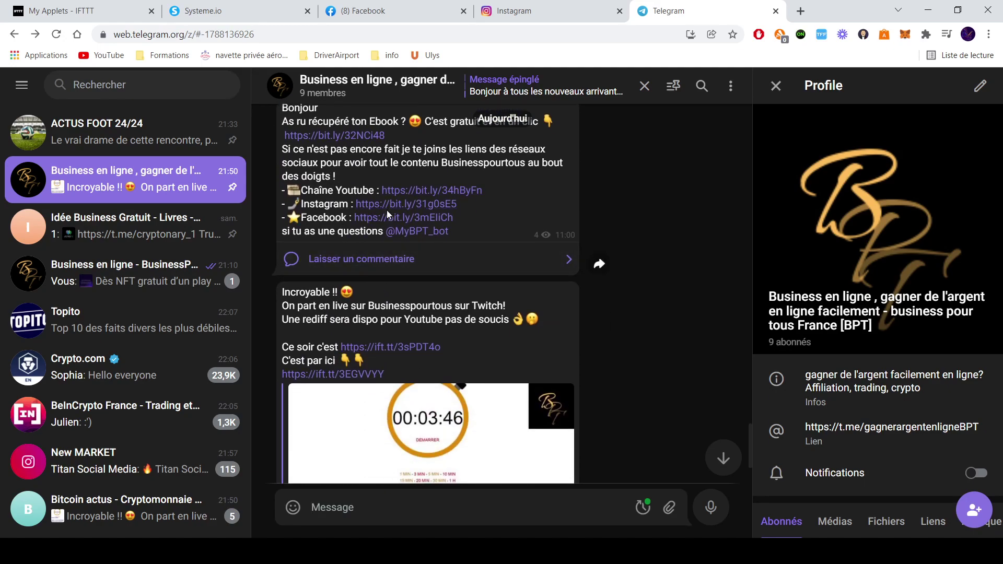
- Jump to the channel's pinned message and look through the posts around it
{"action": "left_click", "coordinate": [577, 80]}
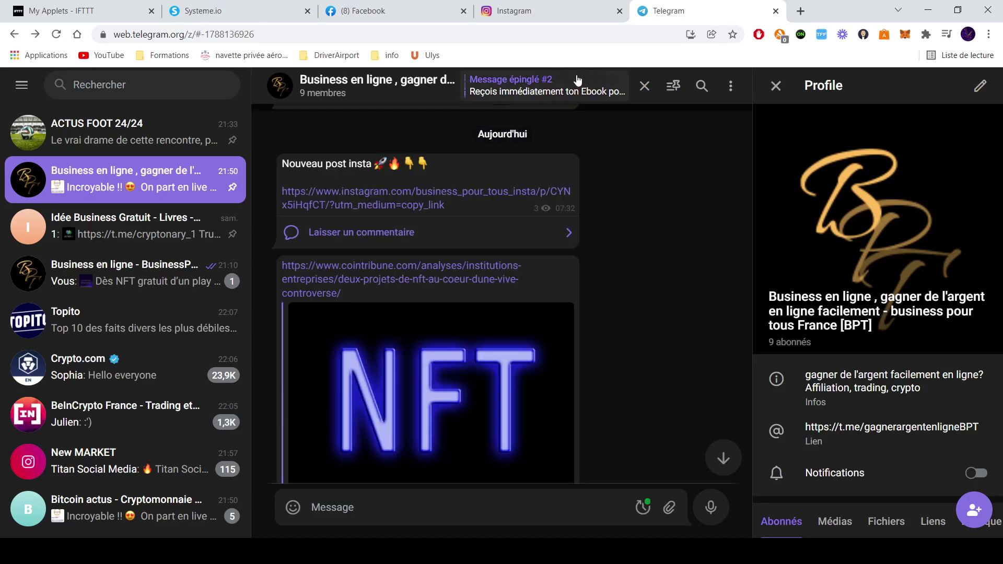
{"action": "scroll", "coordinate": [513, 233], "scroll_direction": "down", "scroll_amount": 5}
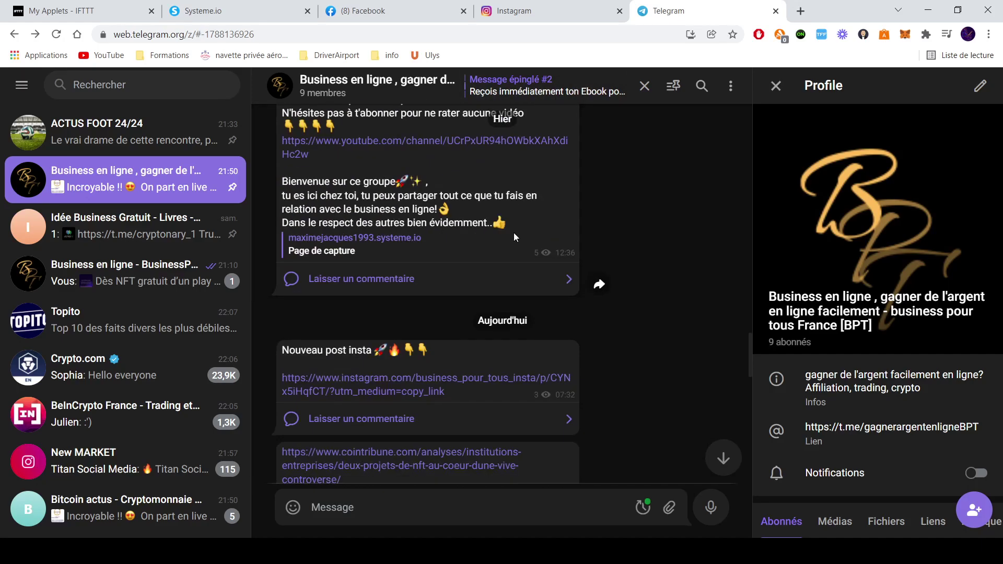
{"action": "scroll", "coordinate": [512, 236], "scroll_direction": "down", "scroll_amount": 8}
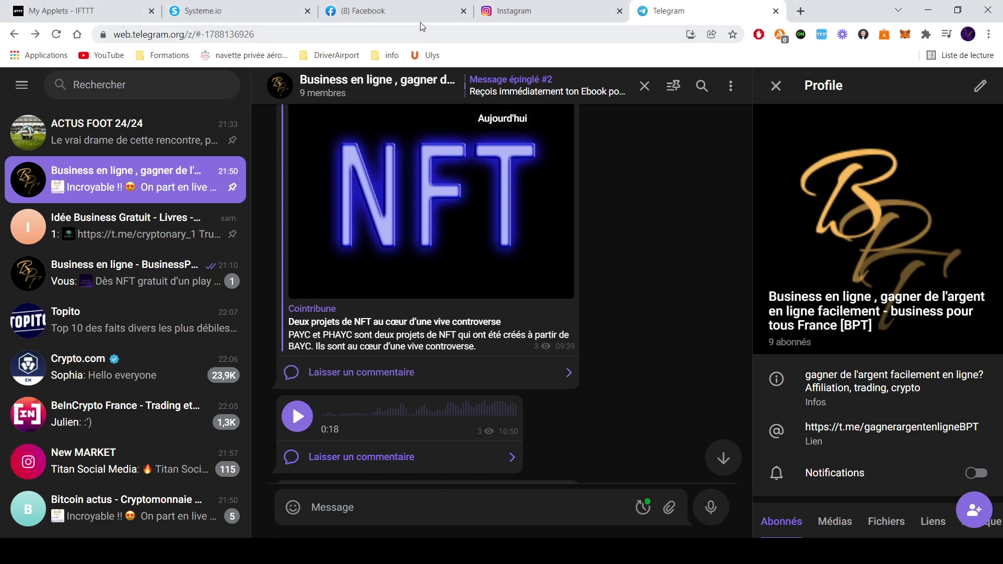
- Switch to Systeme.io and open the Ebook sales funnel to view its capture page settings
{"action": "left_click", "coordinate": [249, 18]}
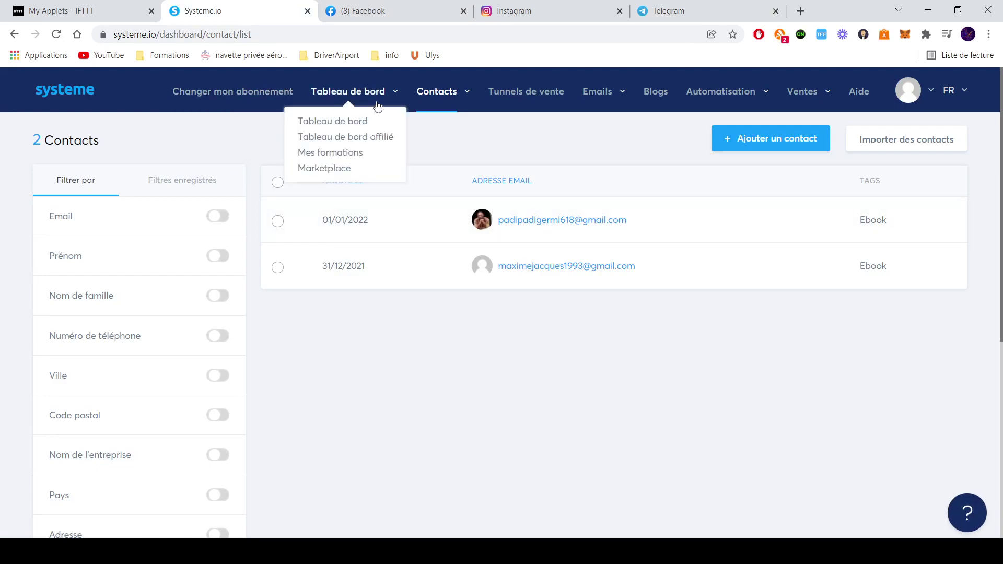
{"action": "mouse_move", "coordinate": [445, 101]}
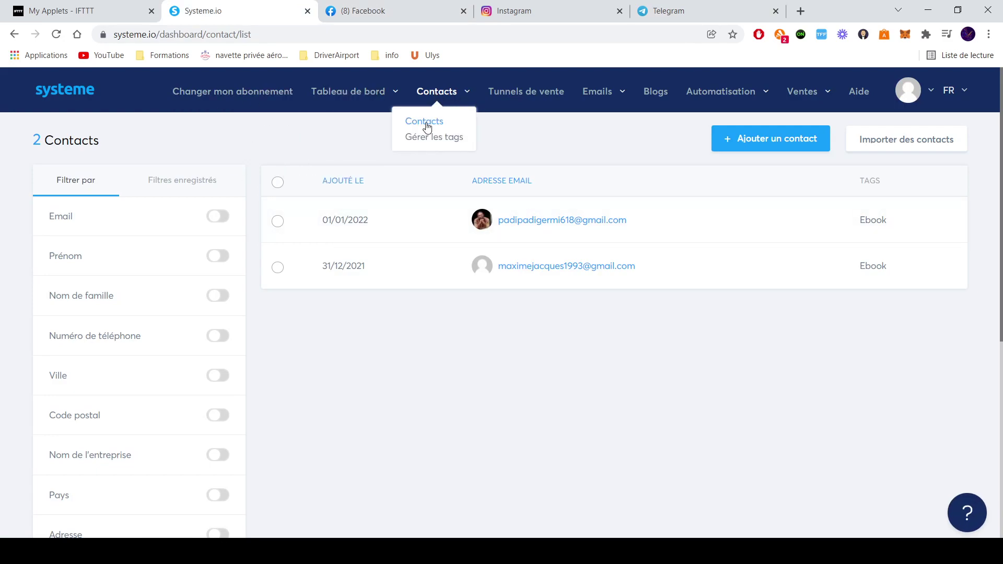
{"action": "left_click", "coordinate": [550, 102]}
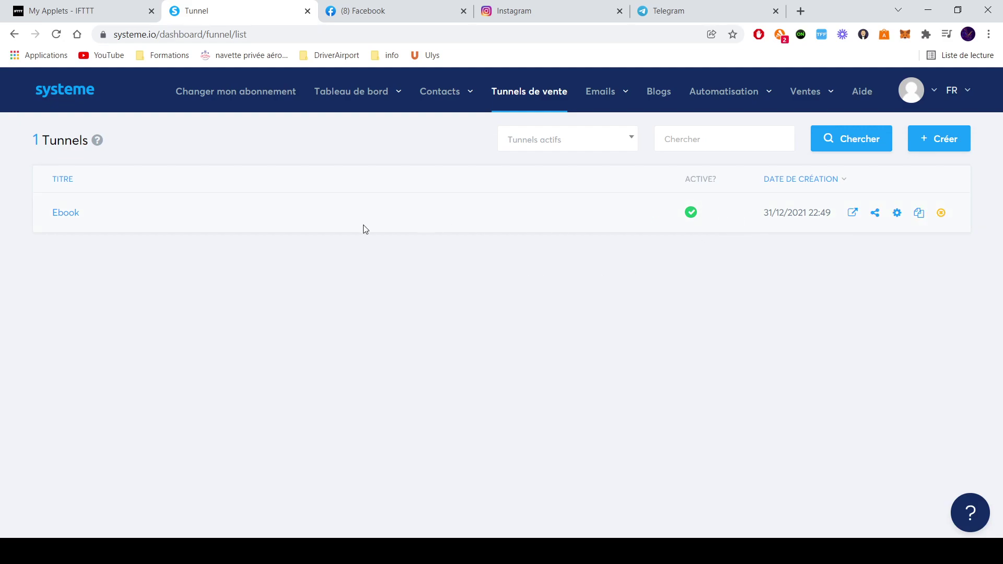
{"action": "left_click", "coordinate": [66, 217]}
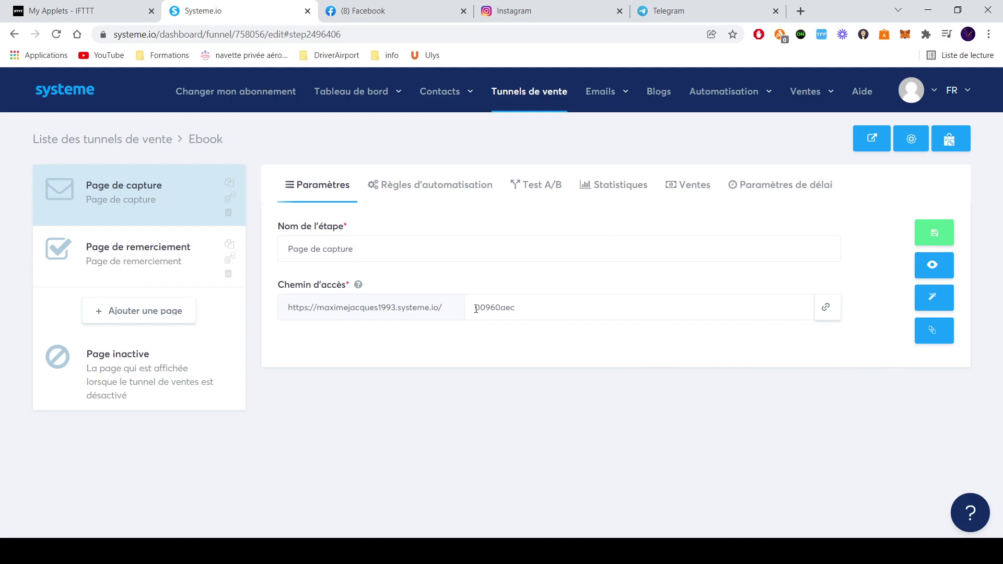
- View the Systeme.io contact list, then open the main dashboard to show the new contacts
{"action": "mouse_move", "coordinate": [439, 91]}
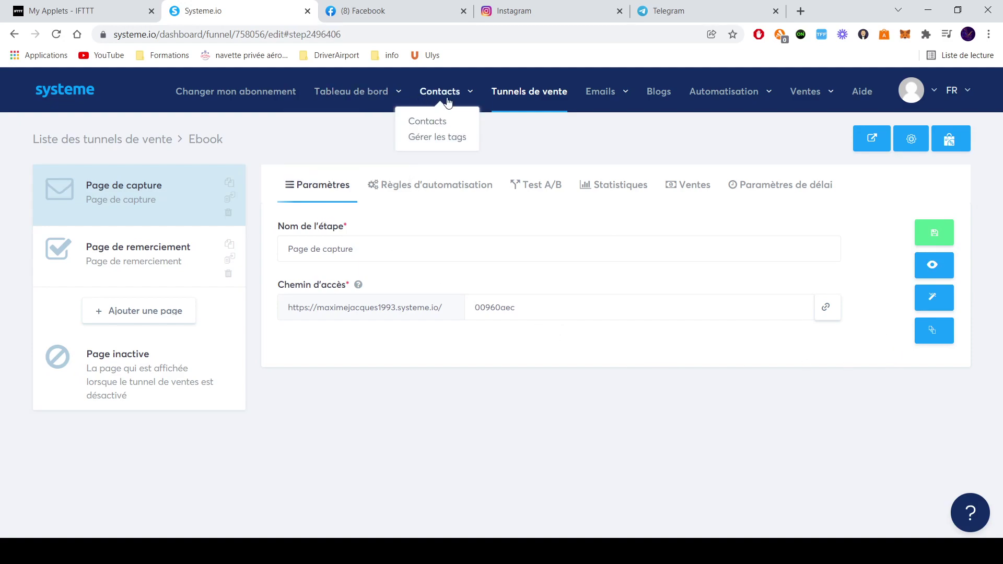
{"action": "left_click", "coordinate": [438, 125]}
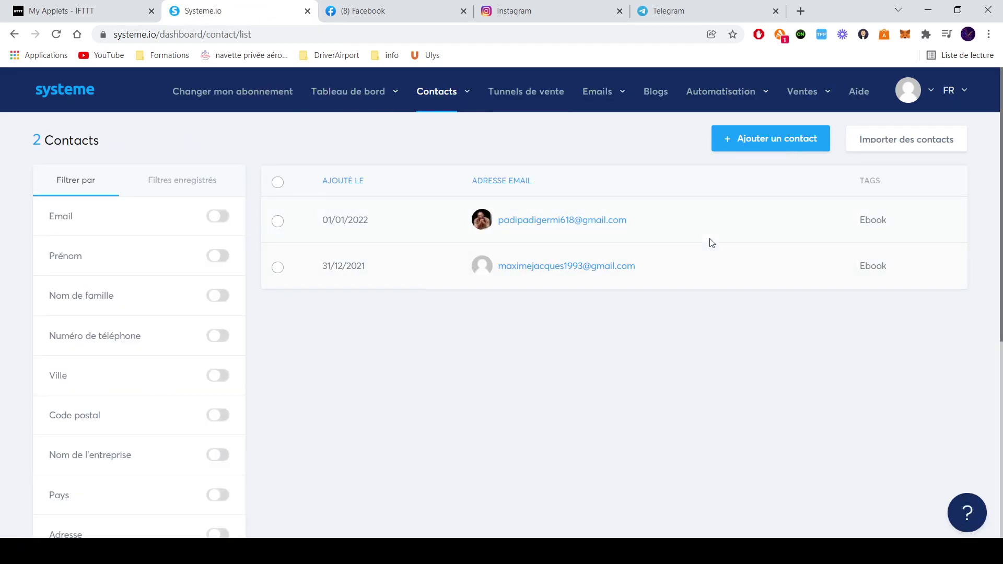
{"action": "mouse_move", "coordinate": [335, 91]}
{"action": "left_click", "coordinate": [335, 126]}
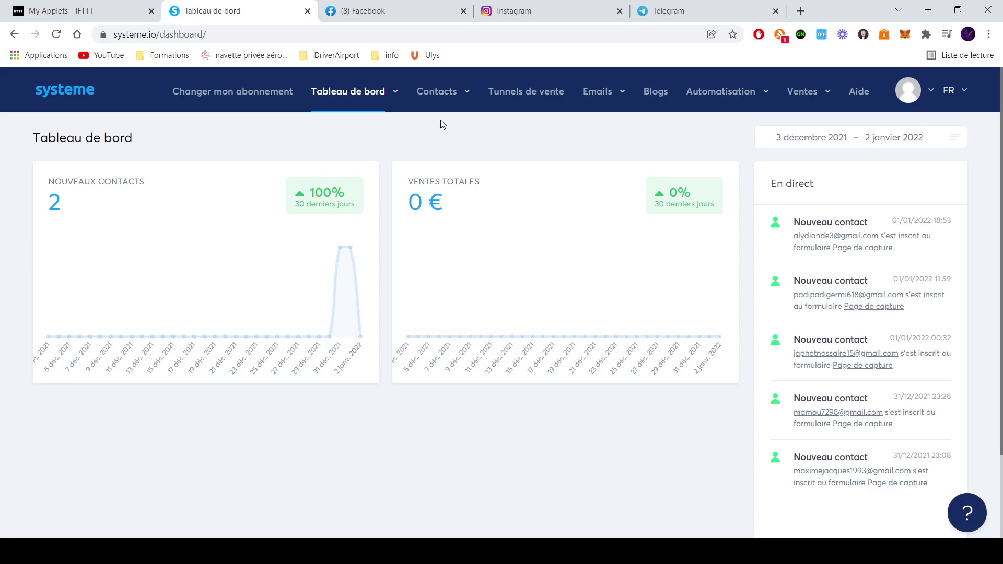
- Show the IFTTT applets, the Telegram business channel and the Systeme.io dashboard in turn, ending on the dashboard
{"action": "mouse_move", "coordinate": [454, 104]}
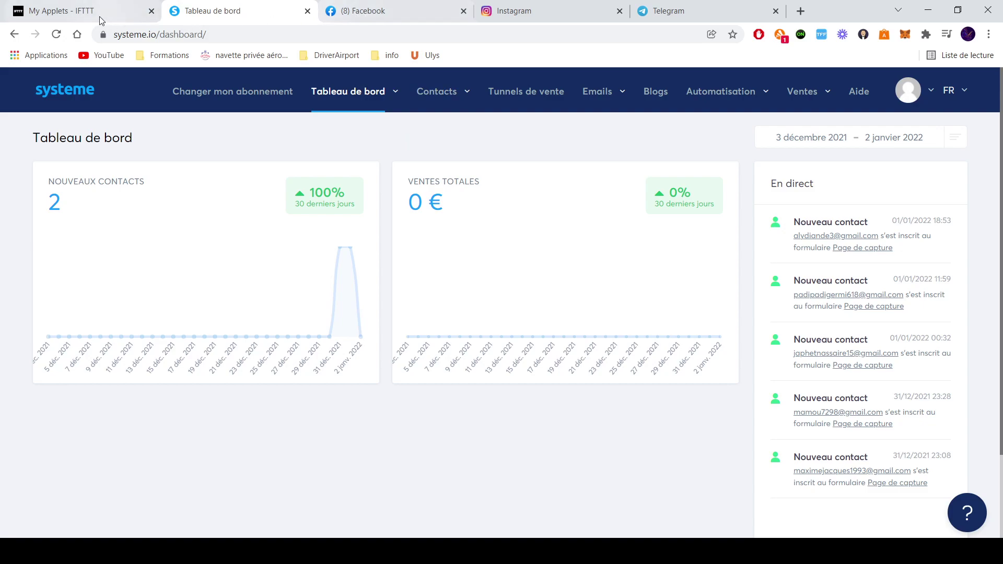
{"action": "left_click", "coordinate": [67, 13]}
{"action": "scroll", "coordinate": [573, 358], "scroll_direction": "down", "scroll_amount": 3}
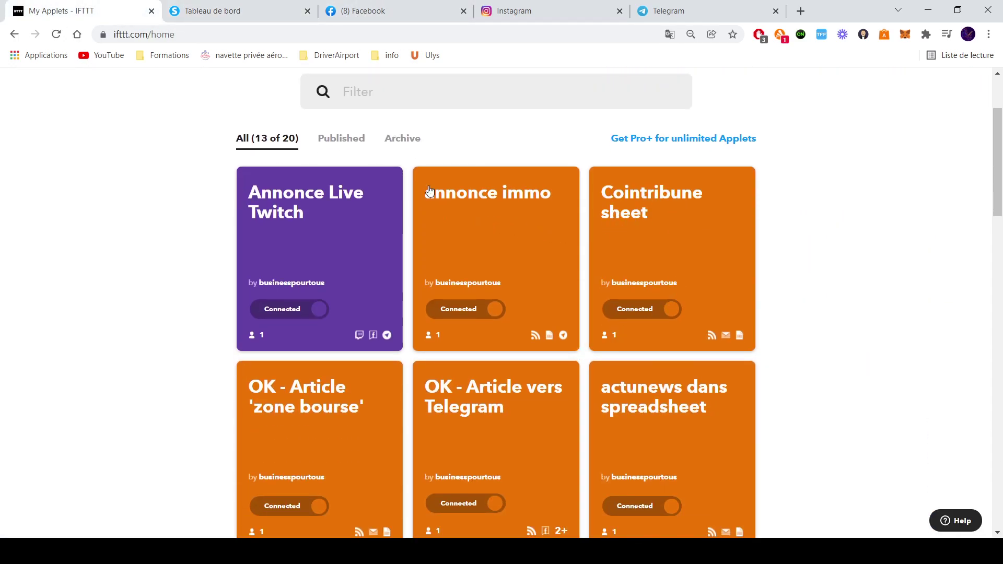
{"action": "left_click", "coordinate": [236, 15]}
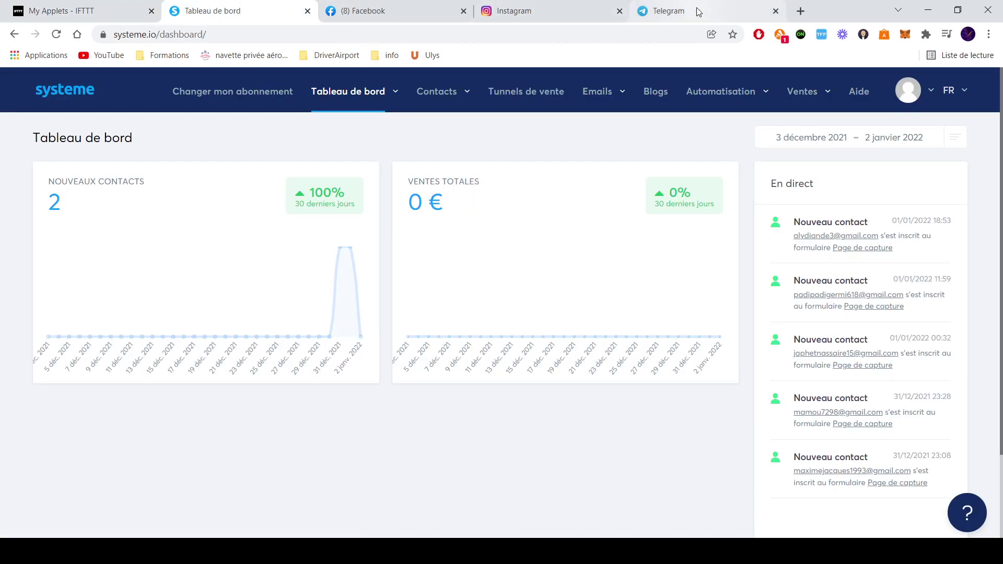
{"action": "left_click", "coordinate": [674, 11]}
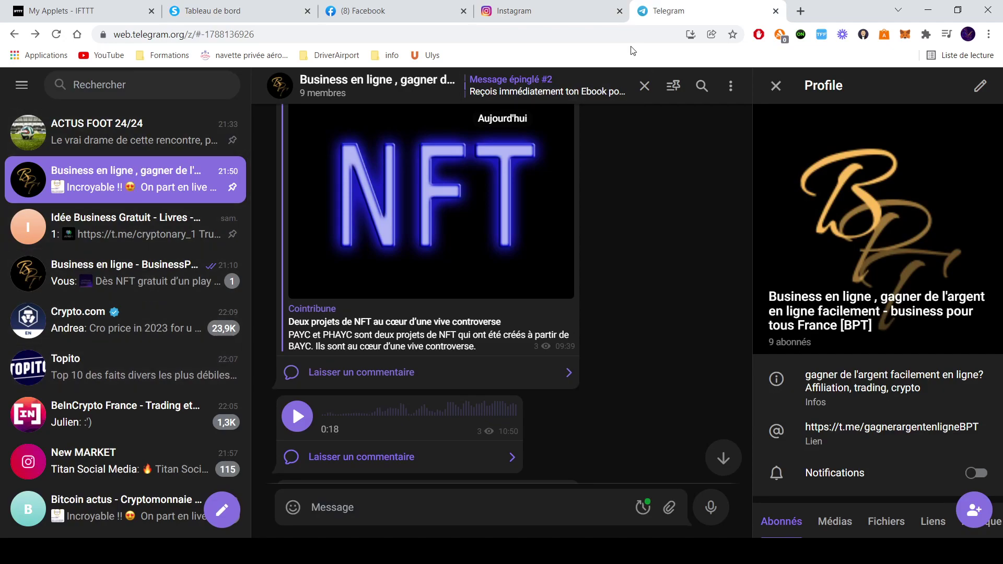
{"action": "left_click", "coordinate": [225, 11]}
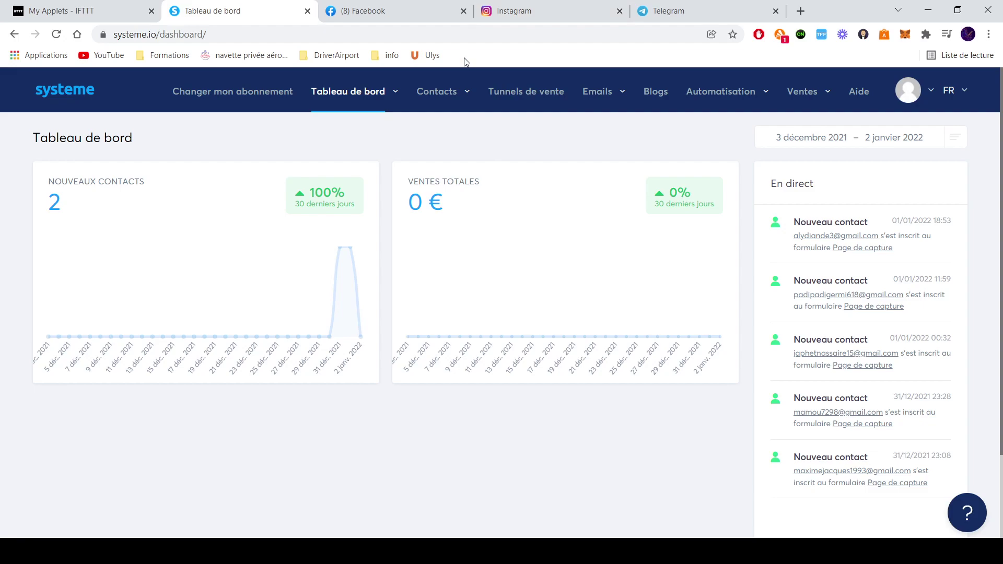
- Switch to Instagram and open the business_pour_tous_insta profile page
{"action": "left_click", "coordinate": [530, 14]}
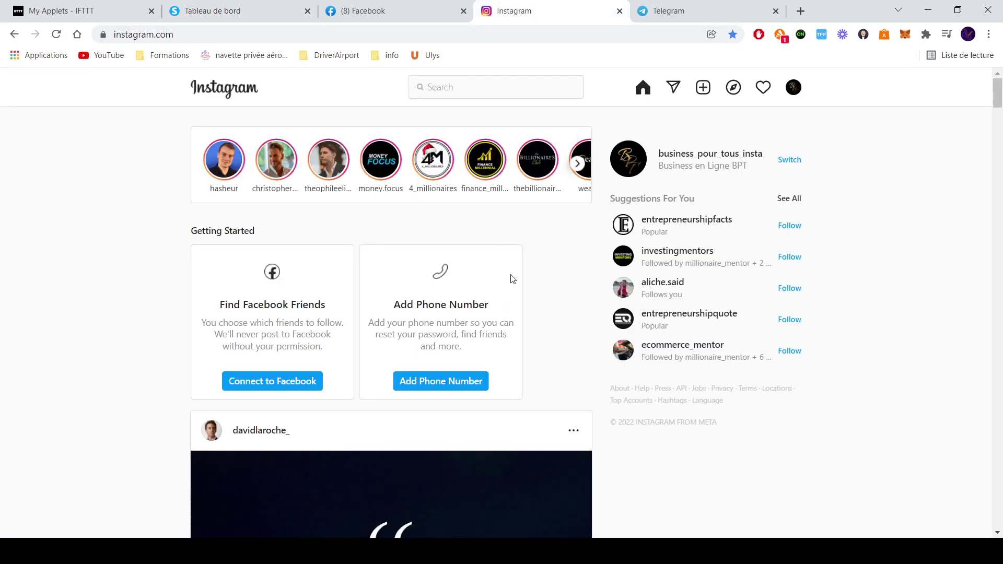
{"action": "left_click", "coordinate": [791, 89]}
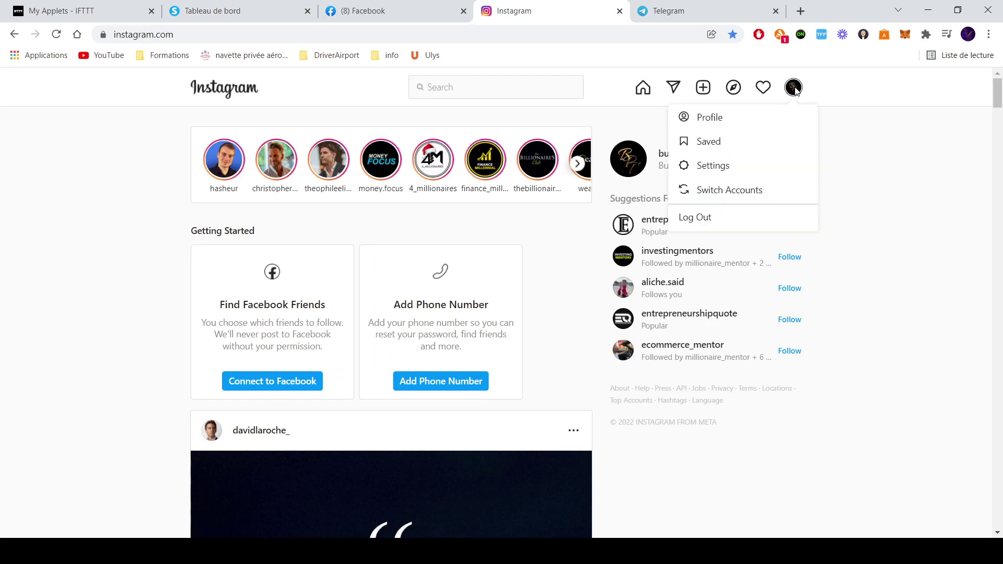
{"action": "left_click", "coordinate": [711, 119]}
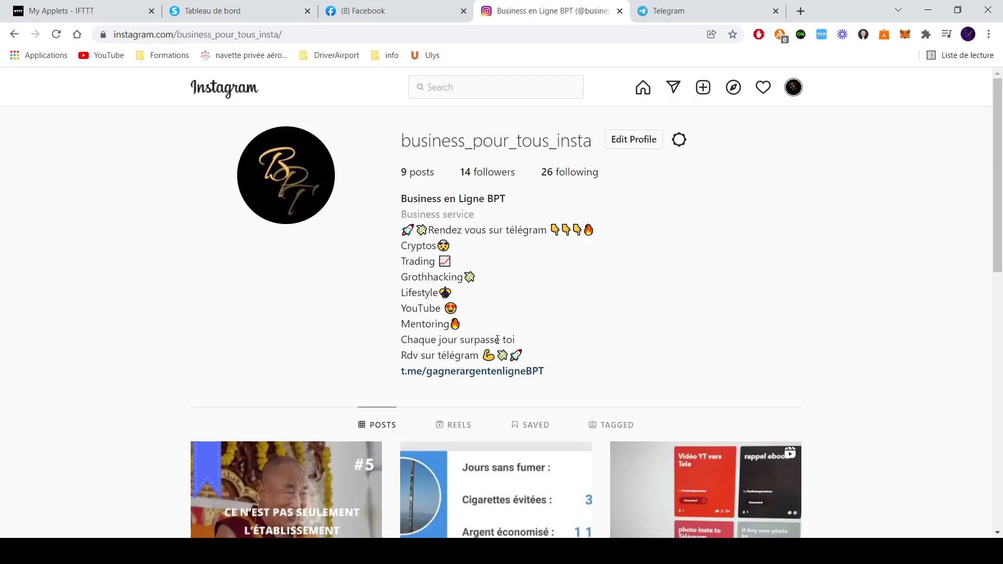
- Examine the Instagram profile's post grid and the bio text that points visitors to Telegram
{"action": "scroll", "coordinate": [487, 302], "scroll_direction": "down", "scroll_amount": 9}
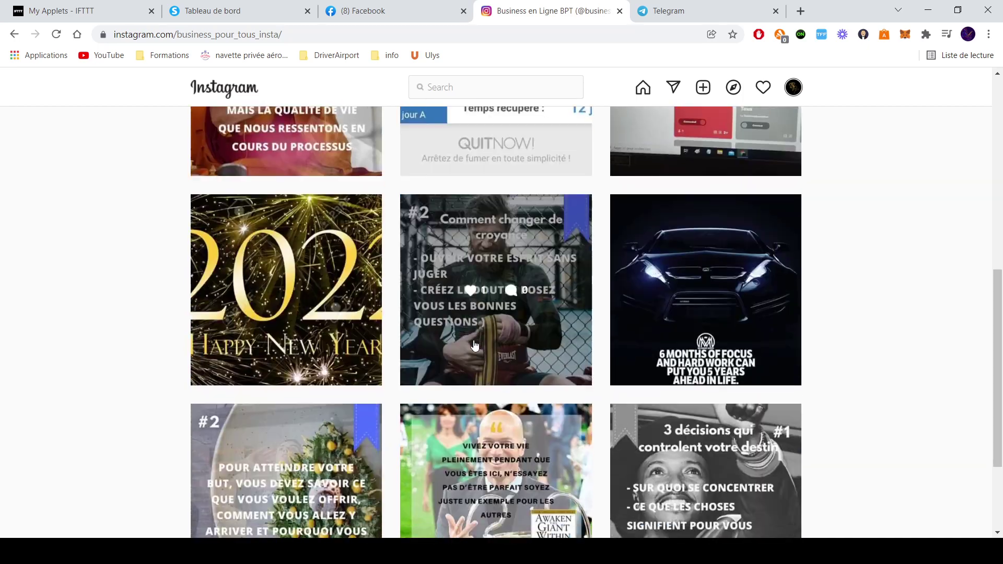
{"action": "scroll", "coordinate": [644, 447], "scroll_direction": "down", "scroll_amount": 3}
{"action": "scroll", "coordinate": [541, 463], "scroll_direction": "up", "scroll_amount": 7}
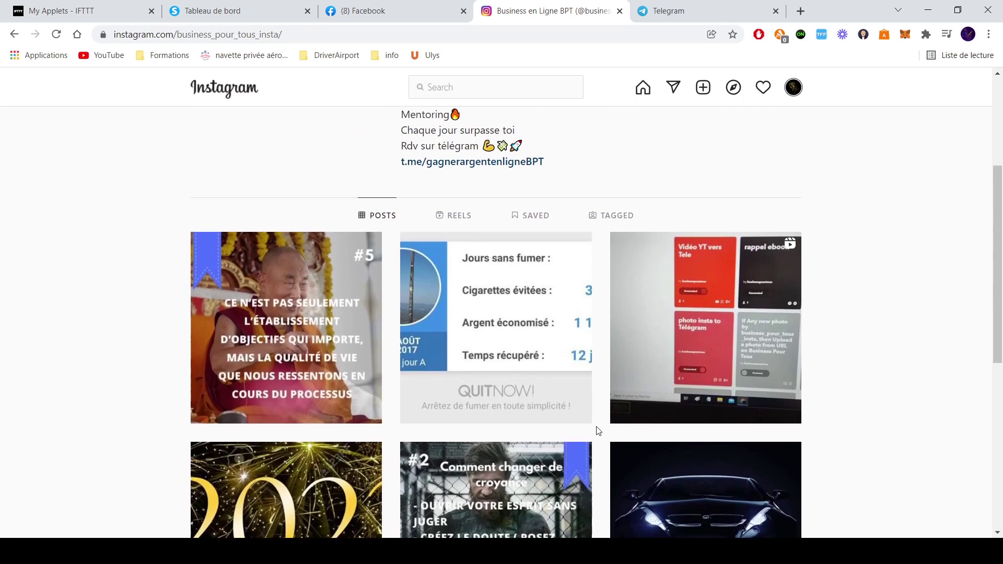
{"action": "scroll", "coordinate": [541, 463], "scroll_direction": "up", "scroll_amount": 4}
{"action": "scroll", "coordinate": [490, 391], "scroll_direction": "down", "scroll_amount": 5}
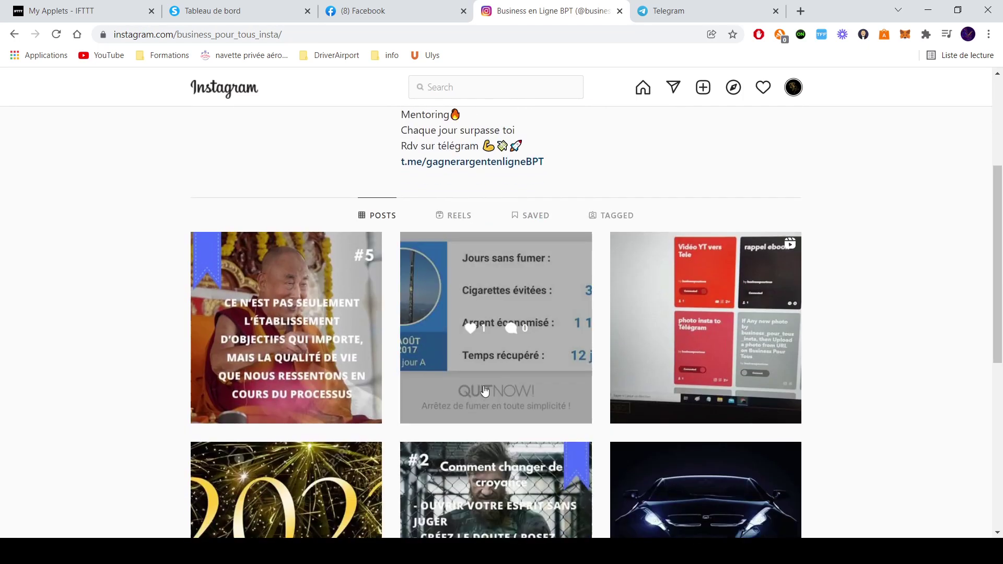
{"action": "scroll", "coordinate": [487, 391], "scroll_direction": "up", "scroll_amount": 5}
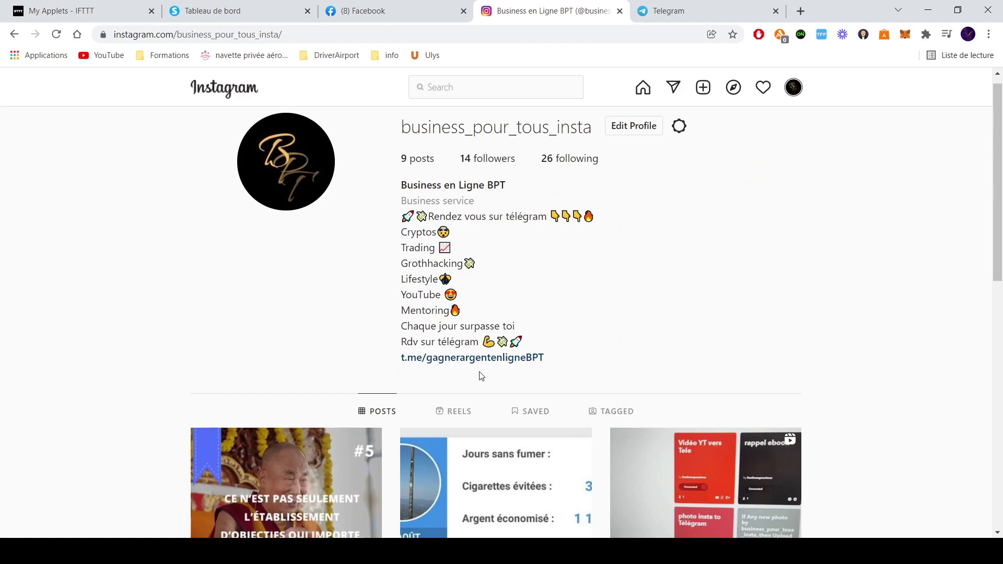
{"action": "scroll", "coordinate": [481, 376], "scroll_direction": "down", "scroll_amount": 2}
{"action": "scroll", "coordinate": [483, 373], "scroll_direction": "up", "scroll_amount": 1}
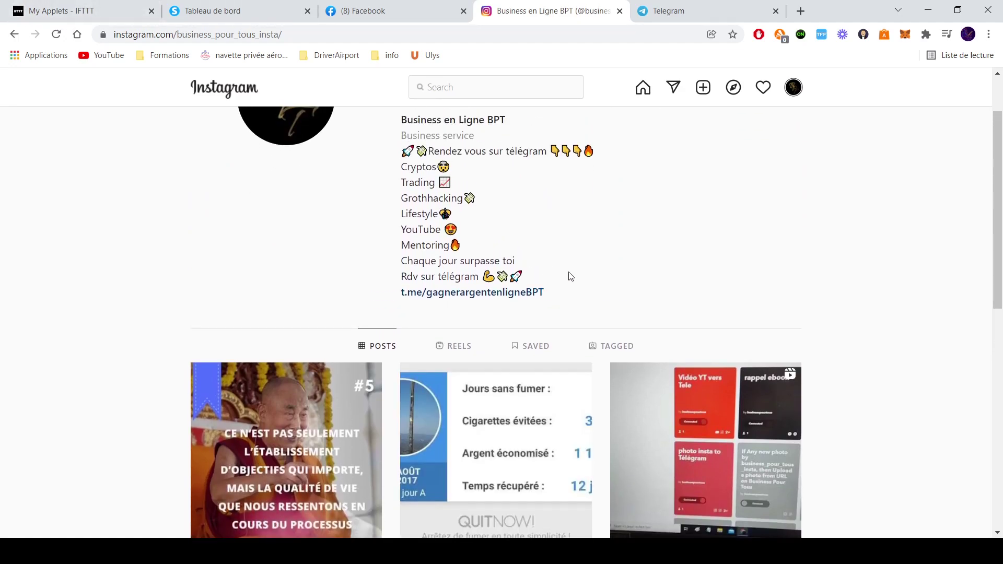
{"action": "scroll", "coordinate": [569, 340], "scroll_direction": "down", "scroll_amount": 3}
{"action": "scroll", "coordinate": [461, 330], "scroll_direction": "down", "scroll_amount": 3}
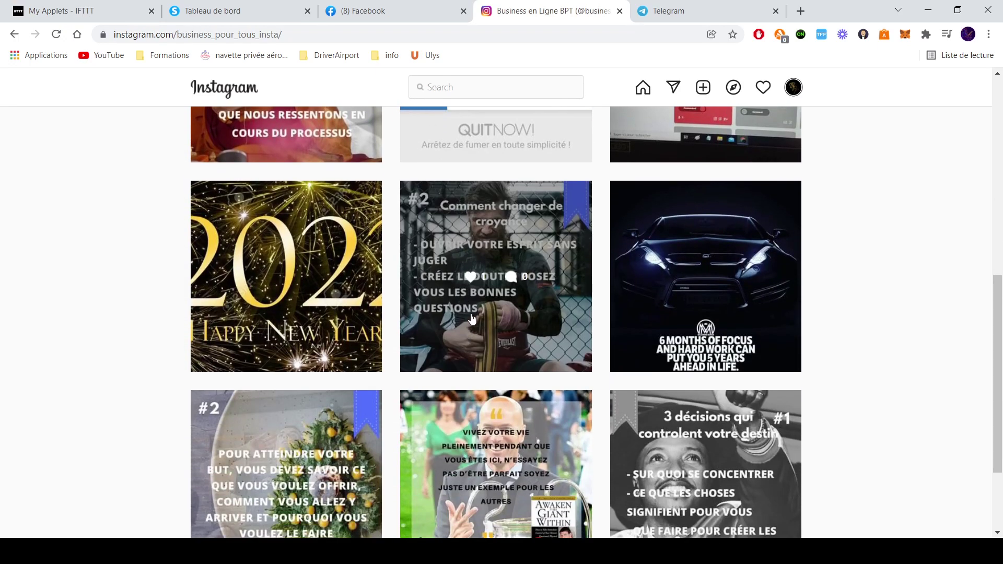
{"action": "scroll", "coordinate": [472, 317], "scroll_direction": "up", "scroll_amount": 7}
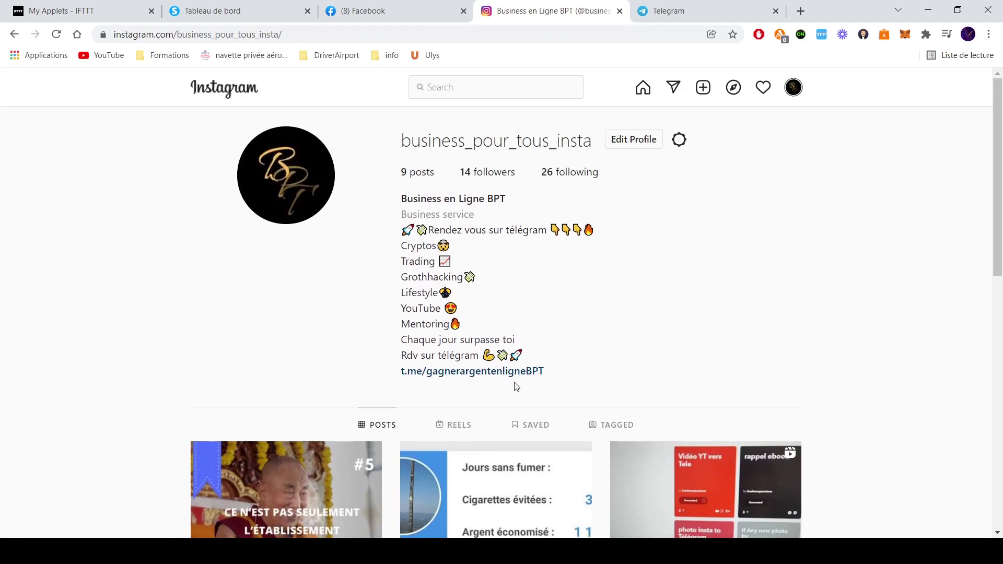
- Check the t.me/gagnerargentenligneBPT link in the Instagram bio, and return by way of IFTTT to the Telegram channel
{"action": "left_click", "coordinate": [489, 370]}
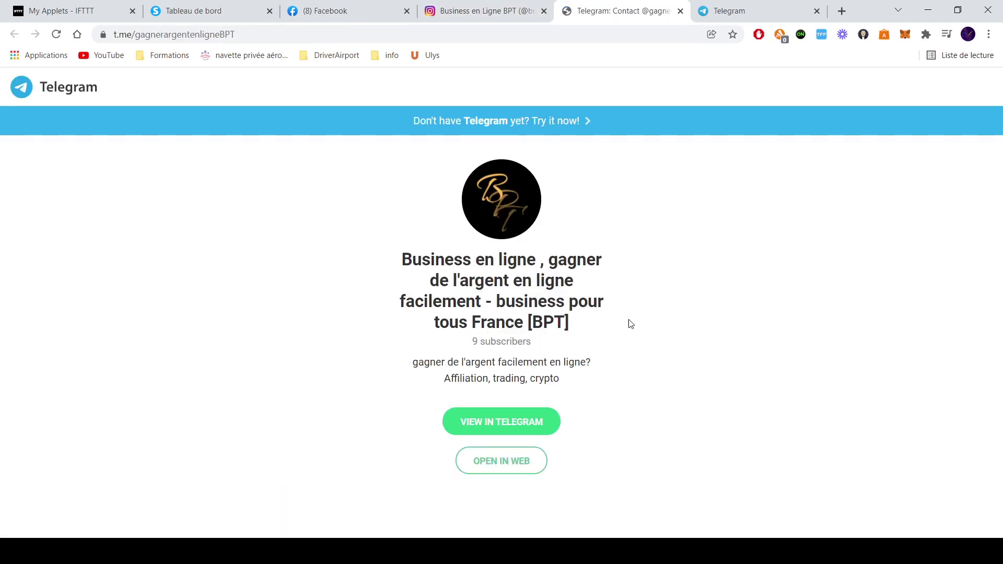
{"action": "left_click", "coordinate": [680, 11]}
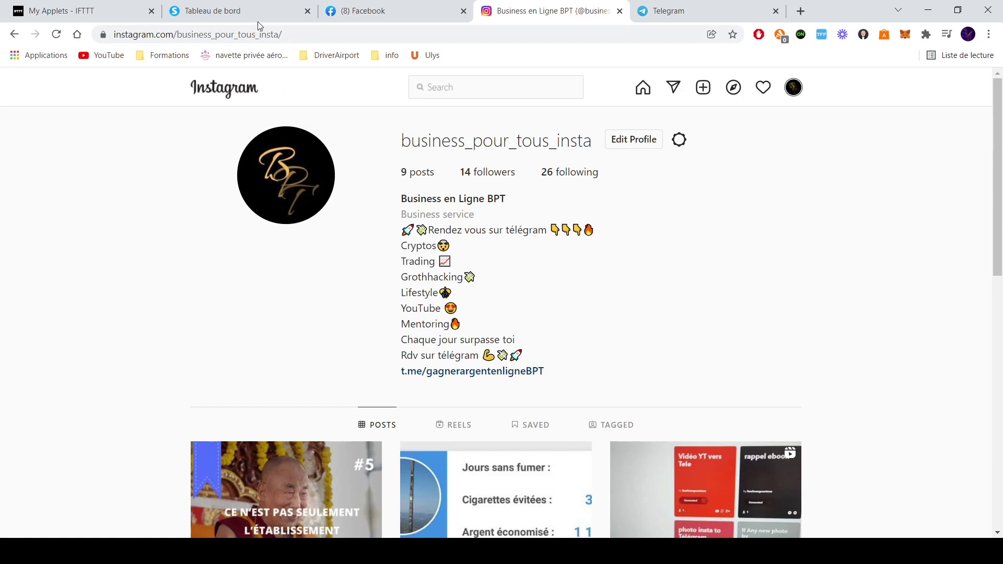
{"action": "left_click", "coordinate": [89, 19]}
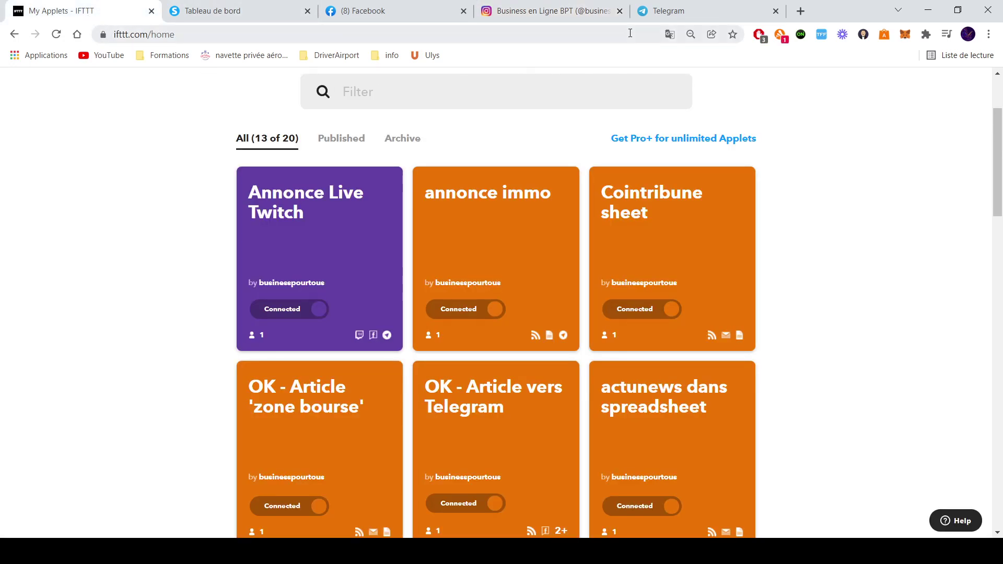
{"action": "left_click", "coordinate": [669, 11]}
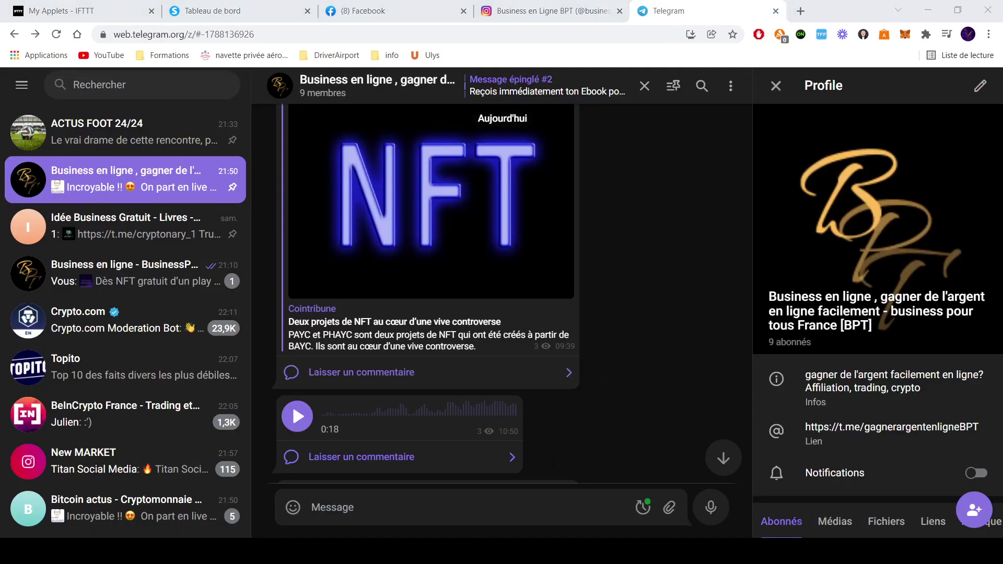